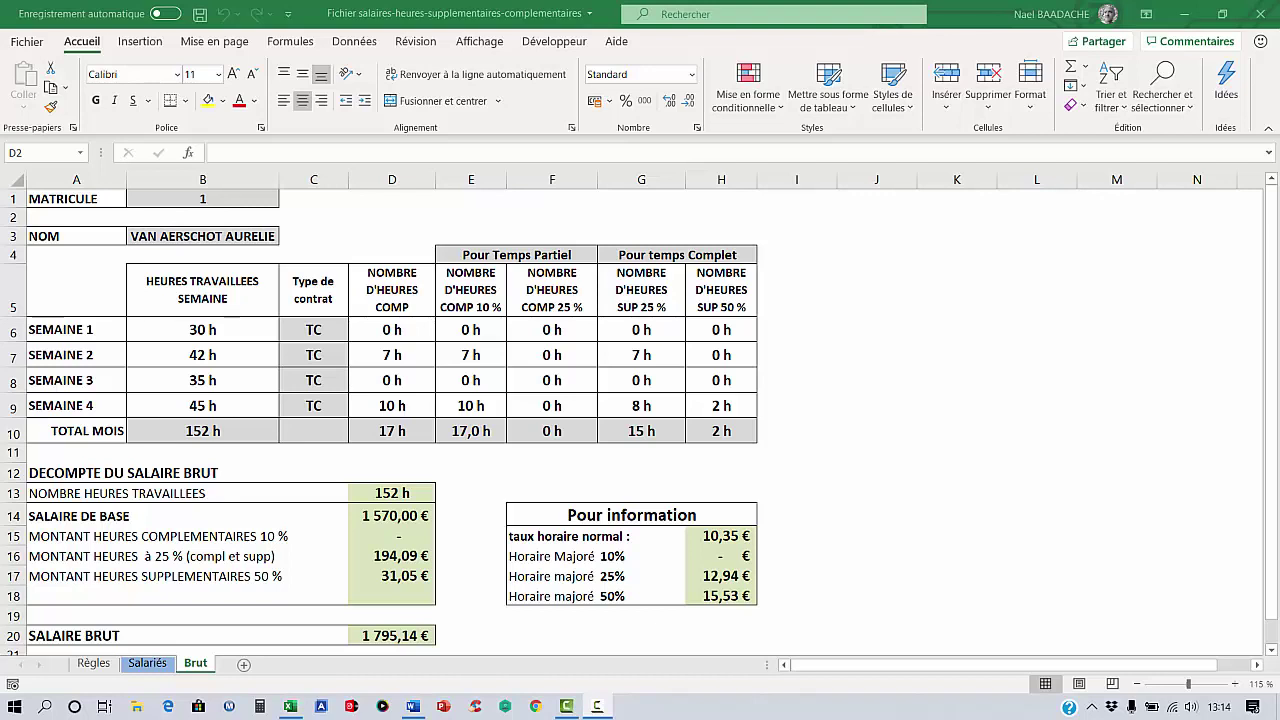
# Inspect the Pour information rates box and the formula behind the SALAIRE BRUT total
pyautogui.click(513, 522)
pyautogui.scroll(-2, 477, 531)
pyautogui.click(402, 484)
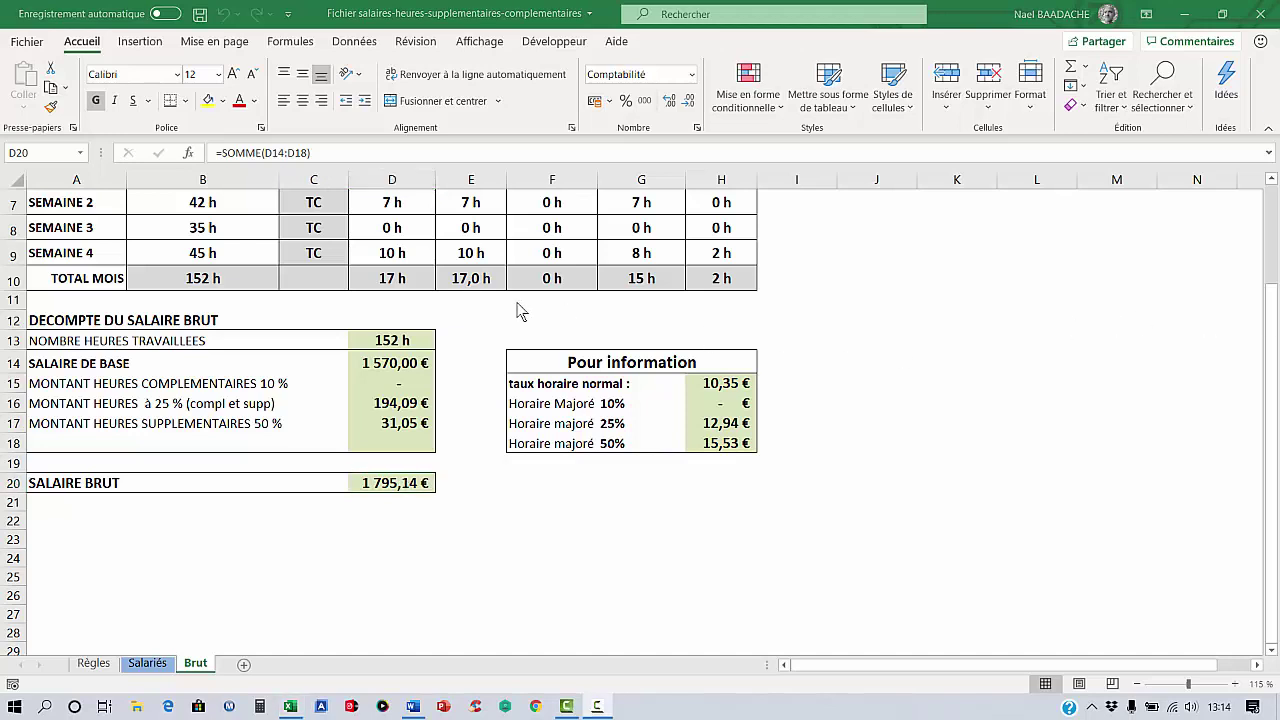
pyautogui.scroll(2, 326, 378)
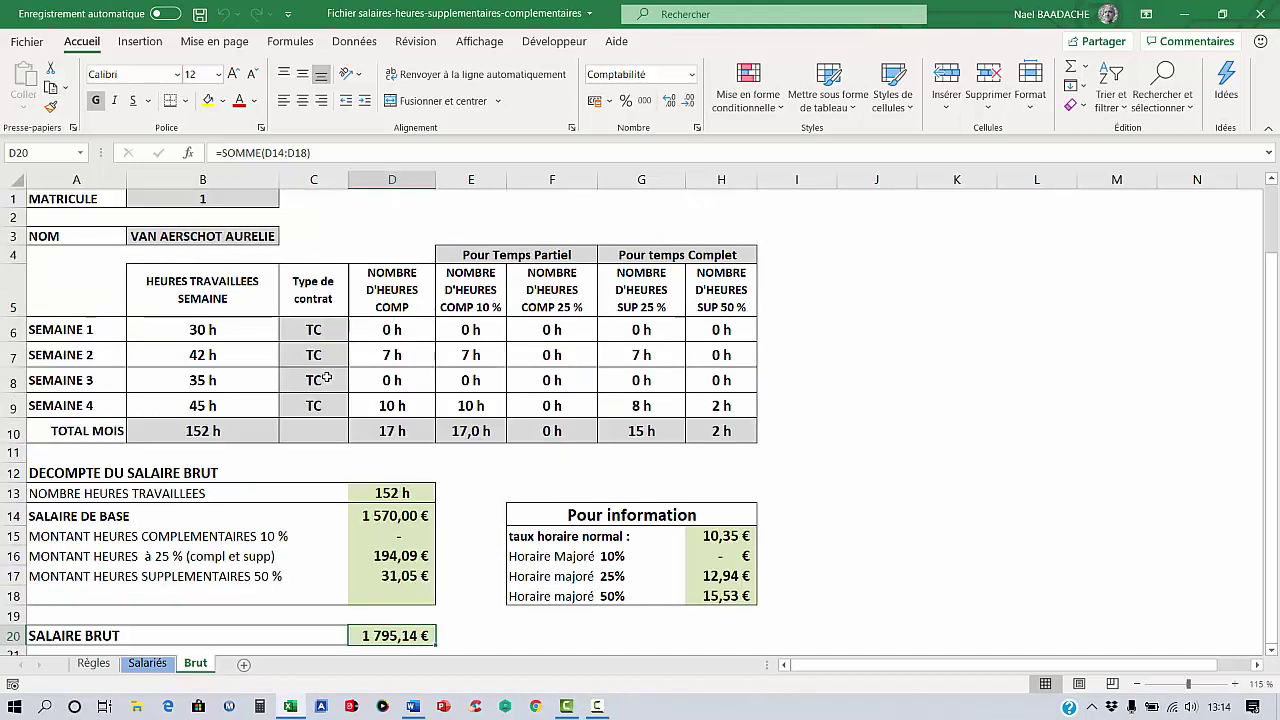
# Check the matricule list in B1 without changing it, and glance at the Salariés employee list
pyautogui.click(229, 201)
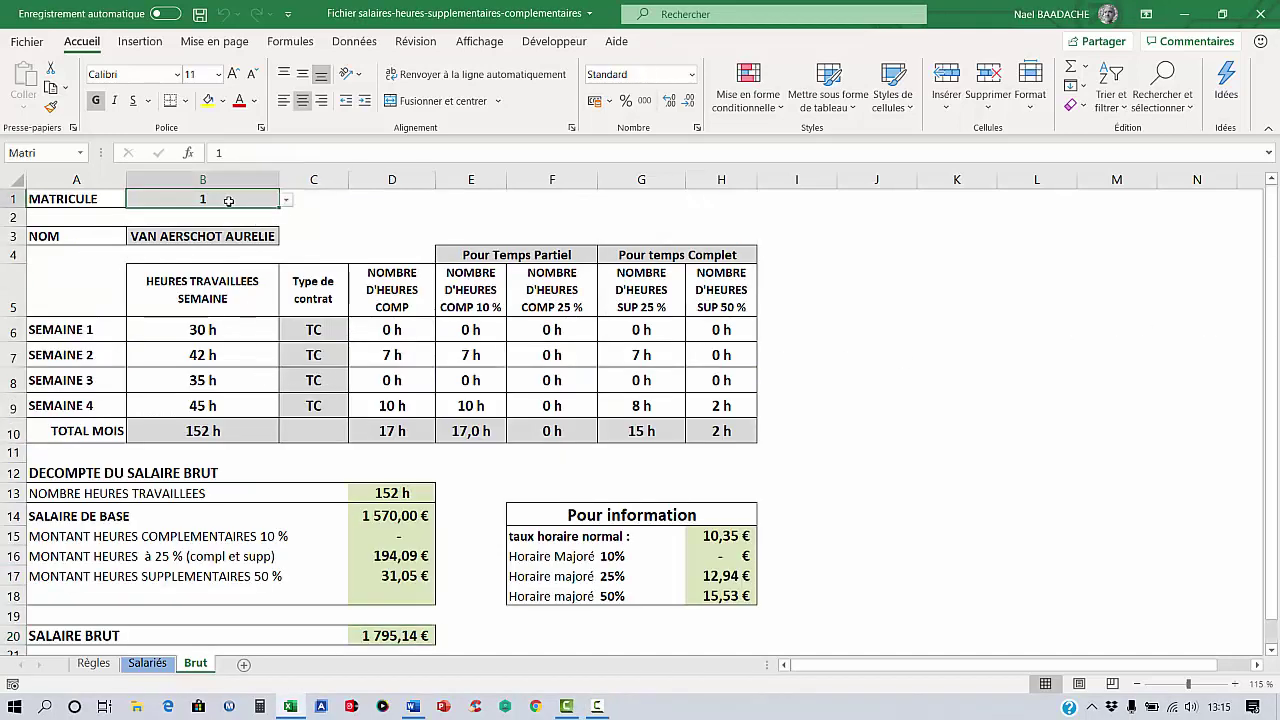
pyautogui.click(286, 200)
pyautogui.scroll(-2, 285, 243)
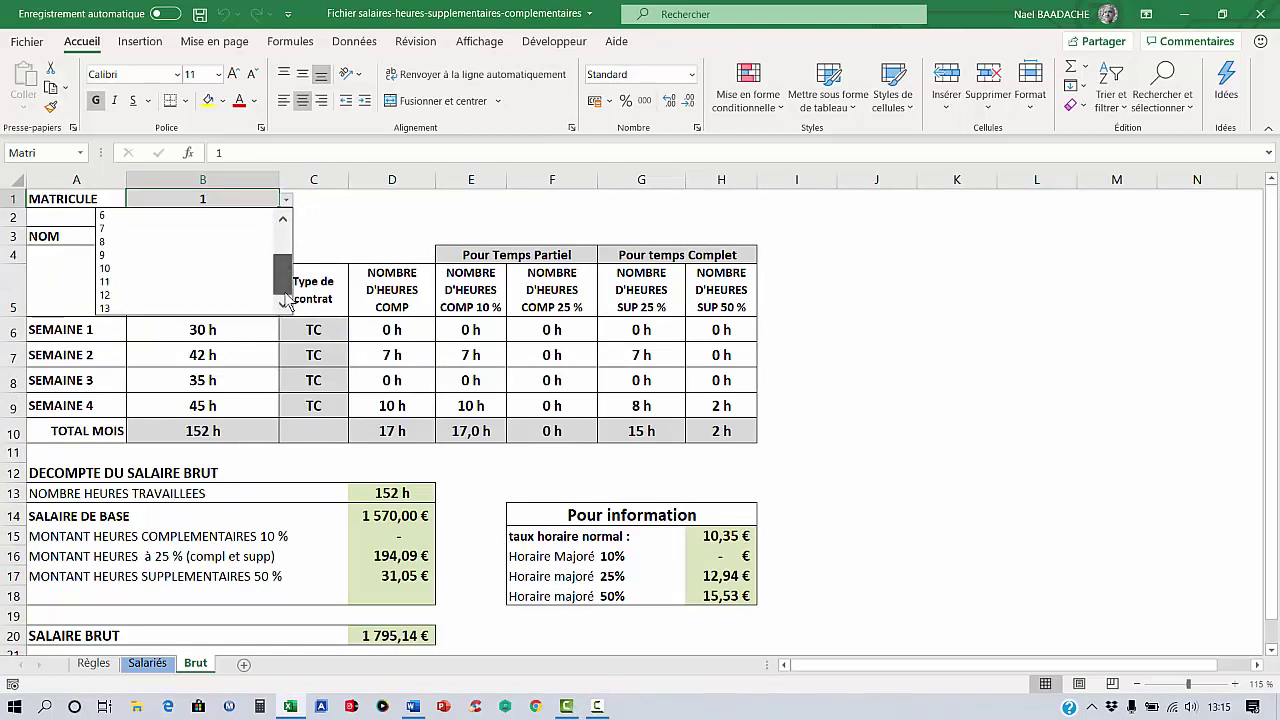
pyautogui.click(372, 217)
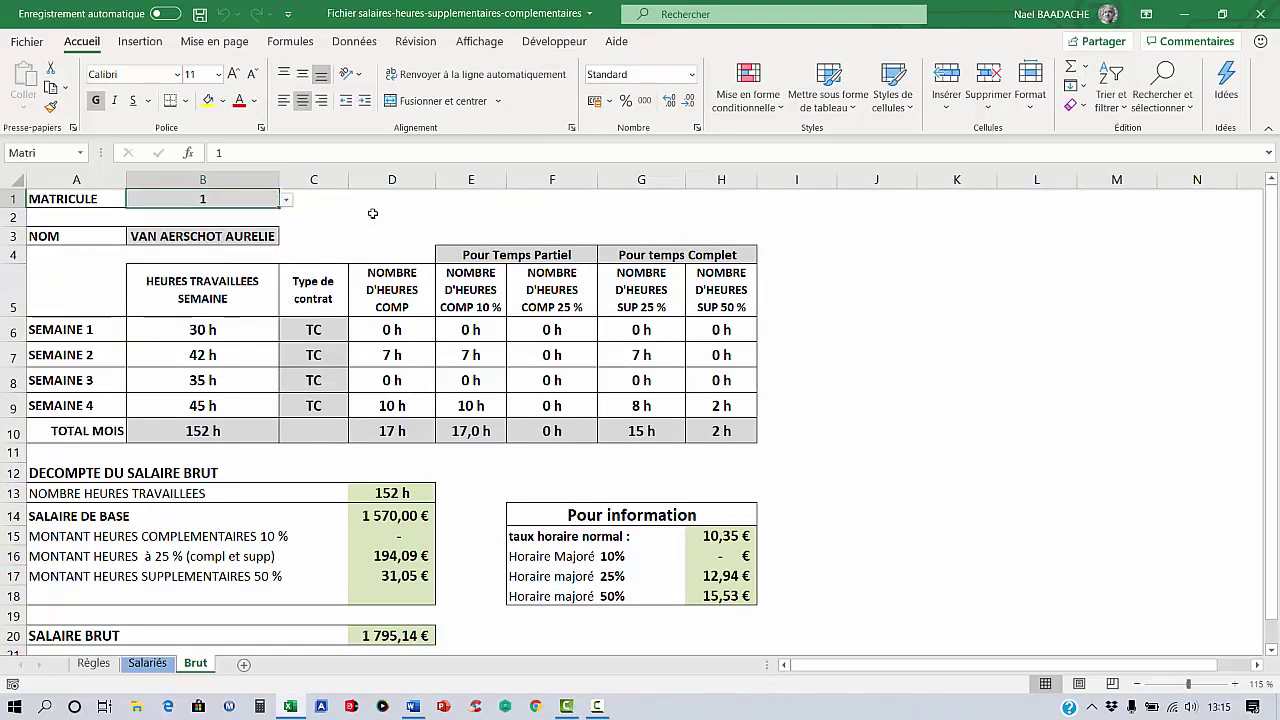
pyautogui.click(148, 664)
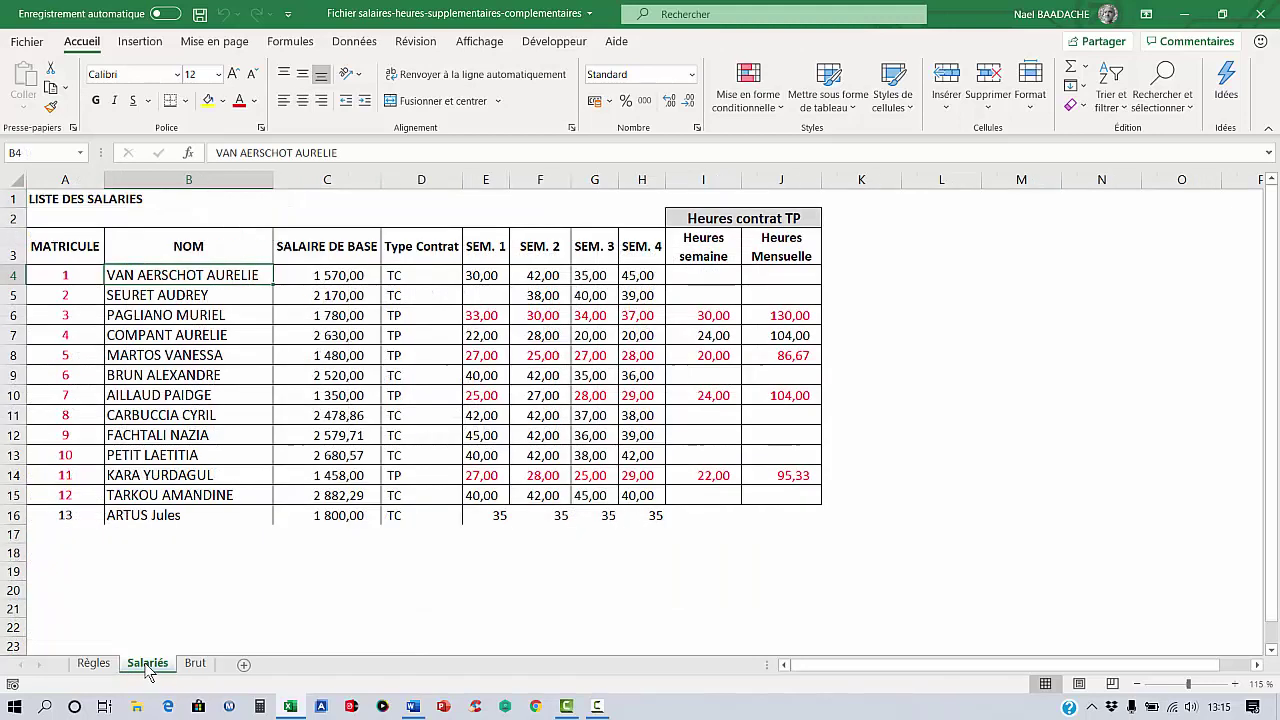
pyautogui.click(76, 555)
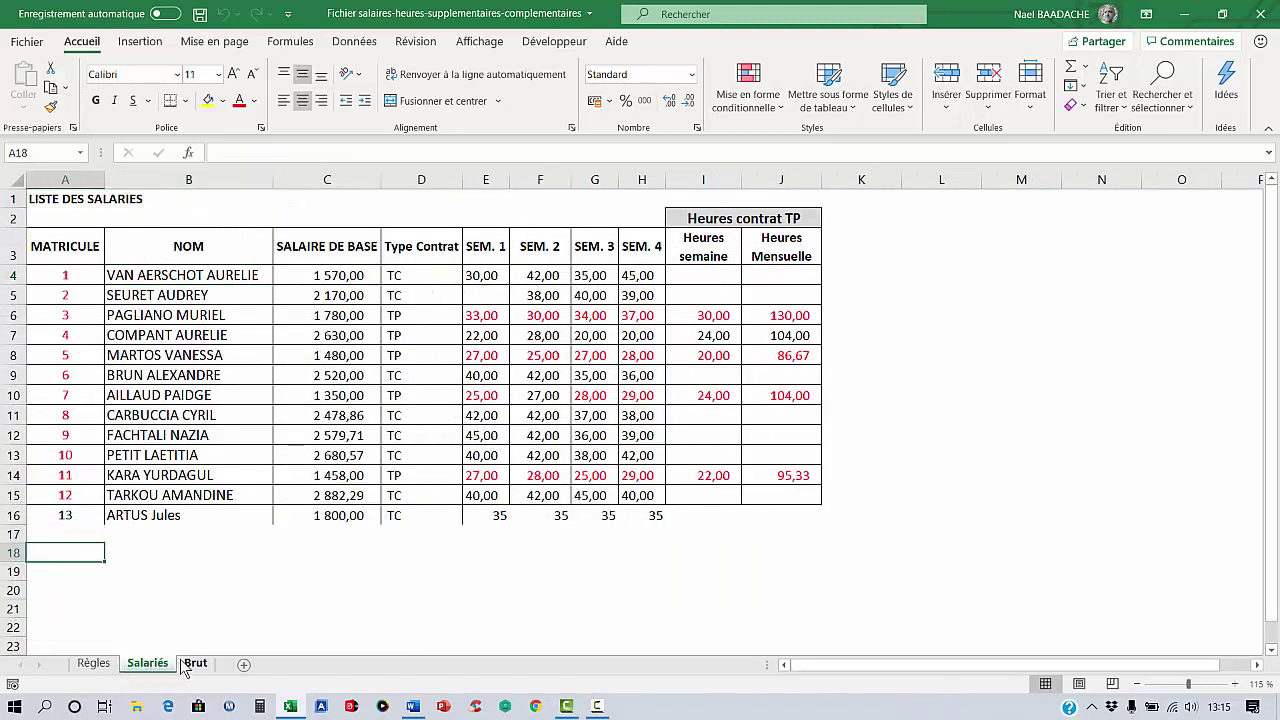
pyautogui.click(195, 664)
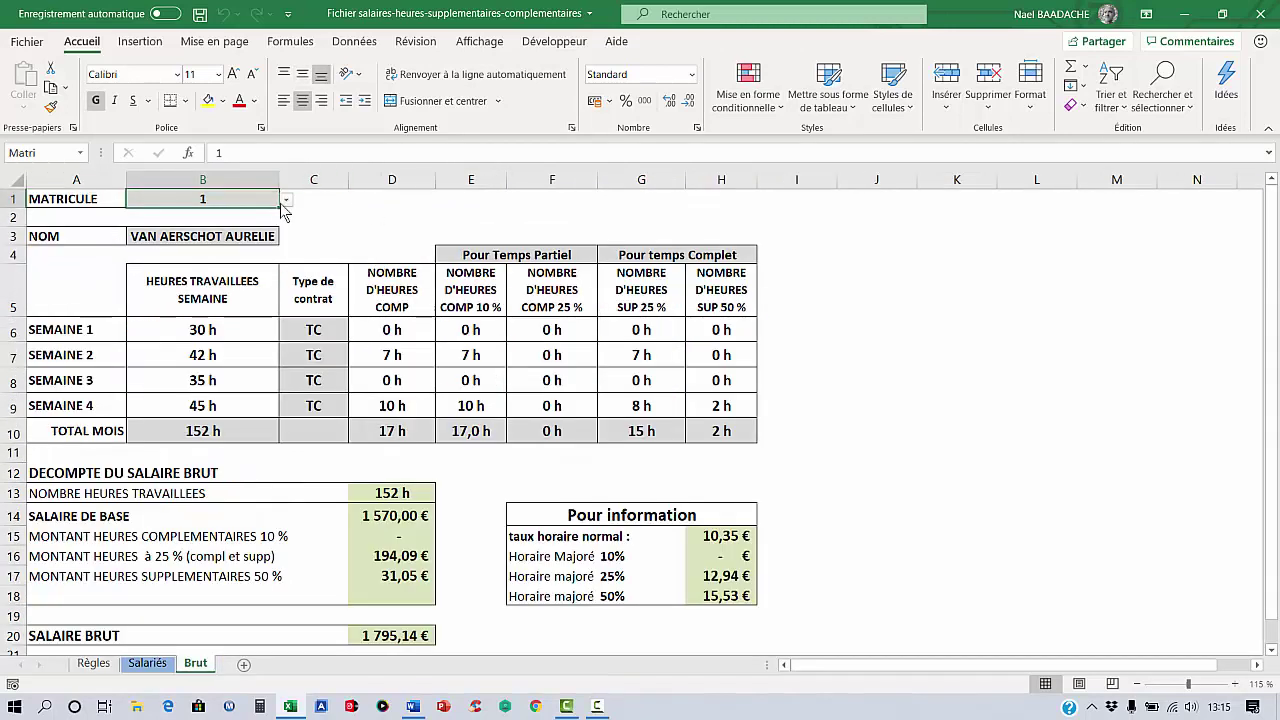
# Keep matricule 1 in B1 and inspect the employee name lookup formula in B3
pyautogui.click(286, 200)
pyautogui.moveTo(284, 240); pyautogui.dragTo(284, 270)
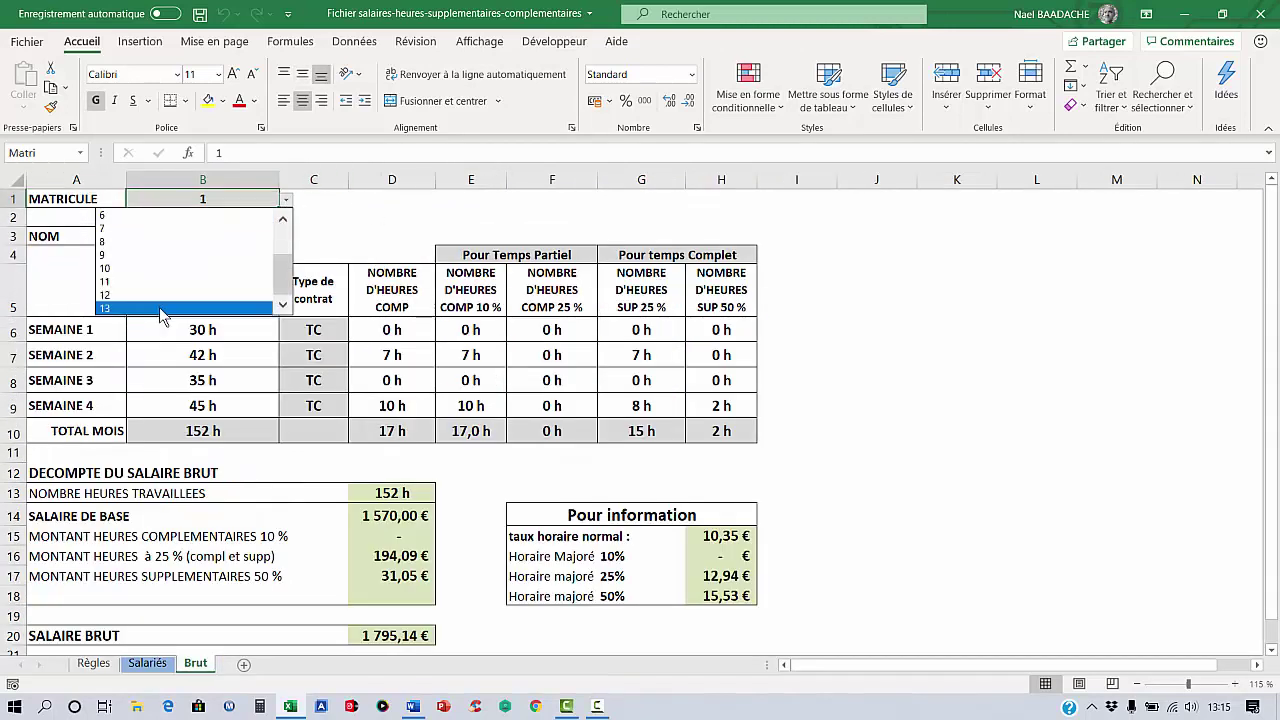
pyautogui.click(305, 346)
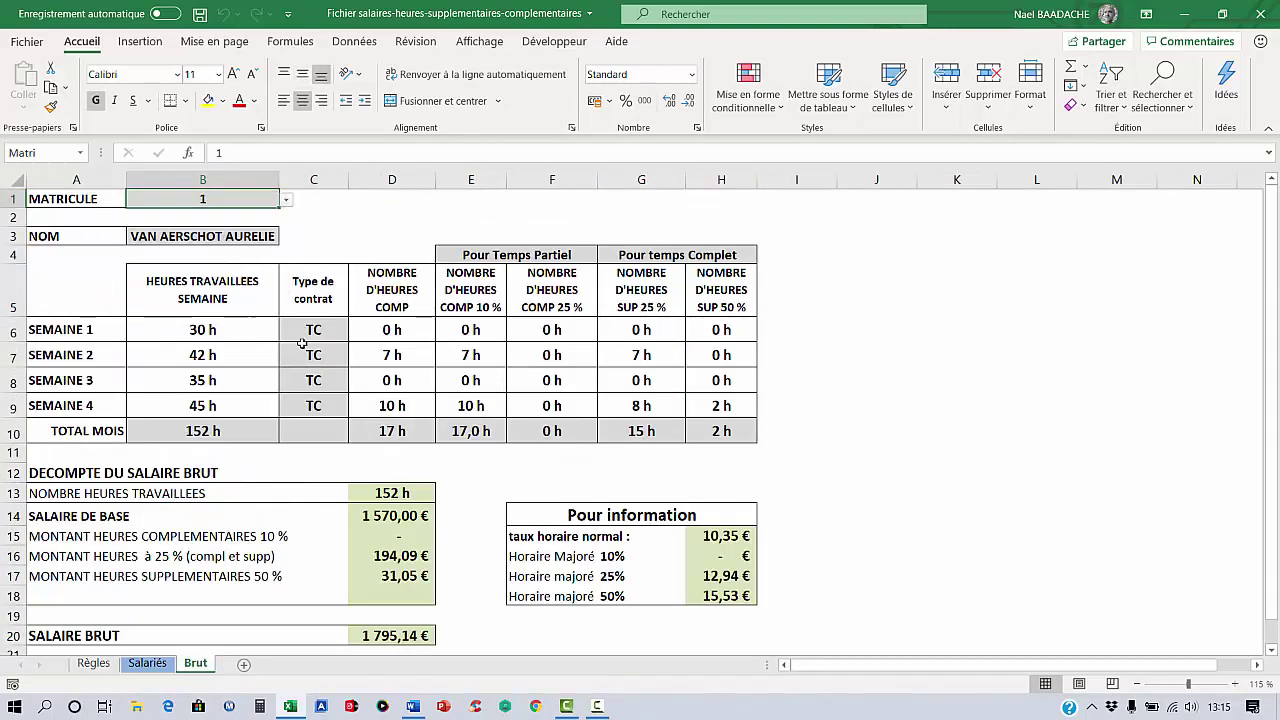
pyautogui.click(198, 237)
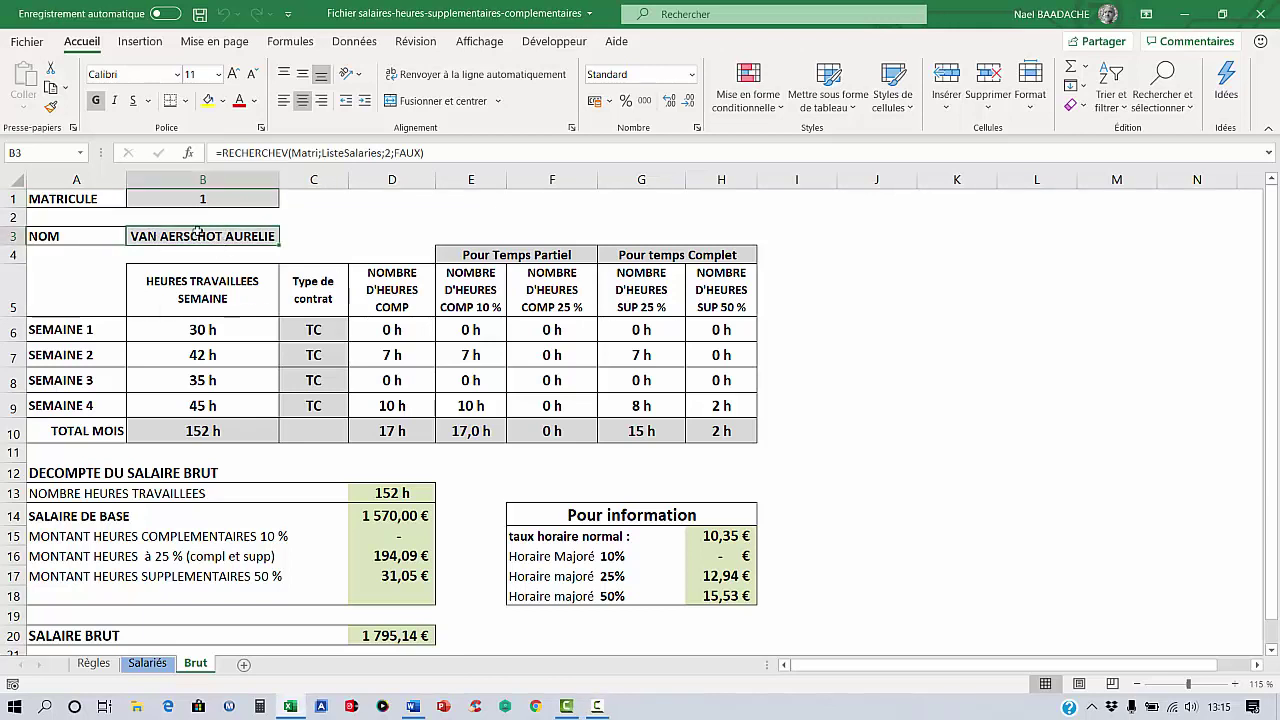
pyautogui.click(210, 202)
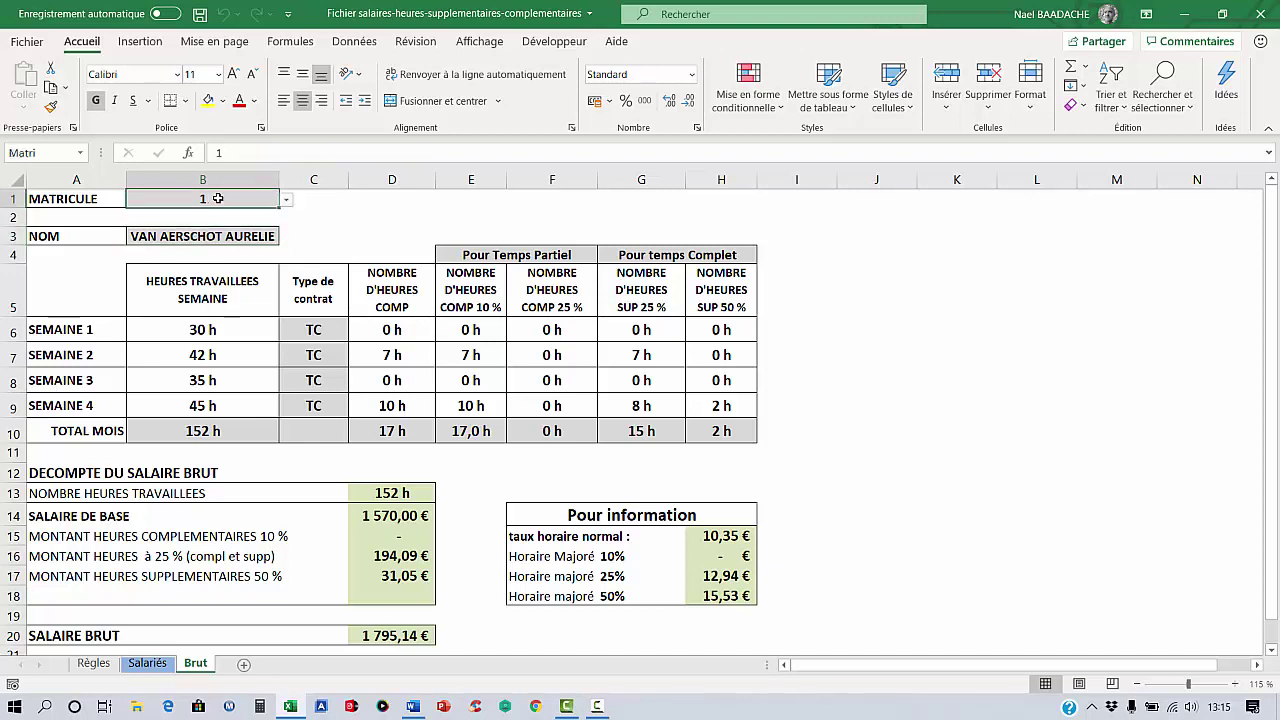
pyautogui.click(288, 206)
pyautogui.click(288, 204)
pyautogui.click(227, 237)
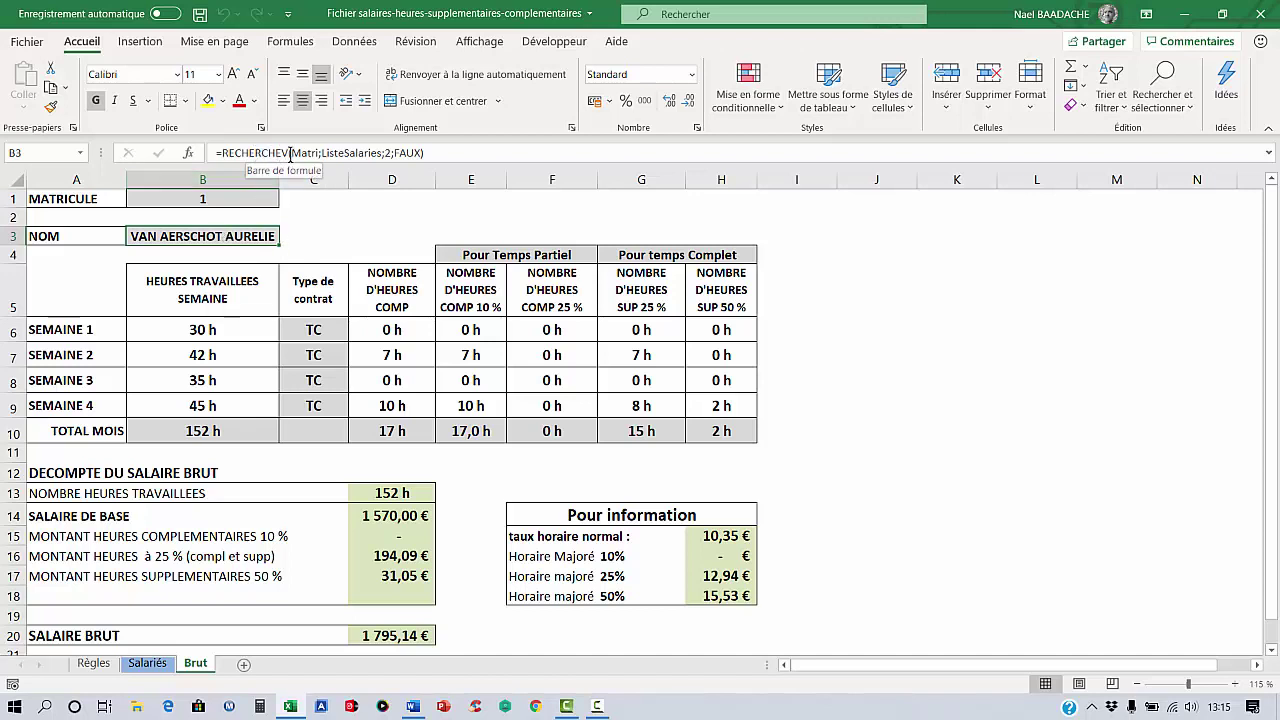
# Inspect the week 1 hours formula and select the weekly hours range B6:B9
pyautogui.click(231, 328)
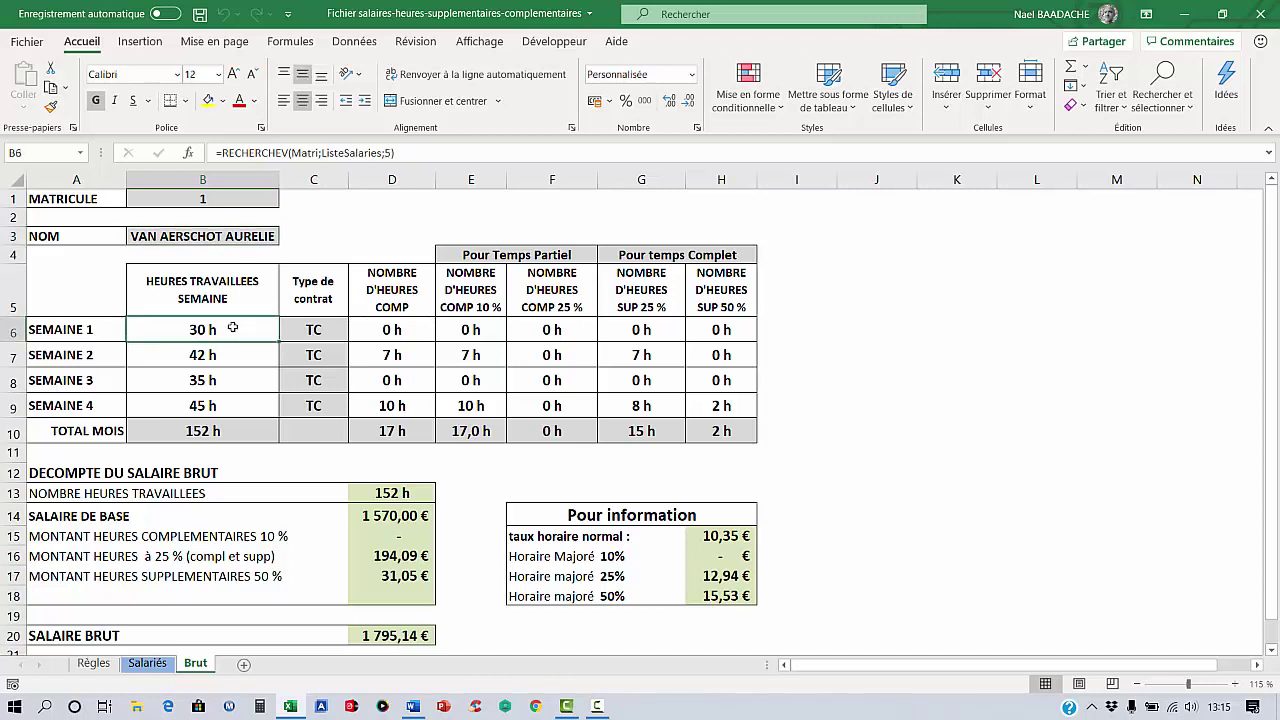
pyautogui.moveTo(232, 328); pyautogui.dragTo(210, 403)
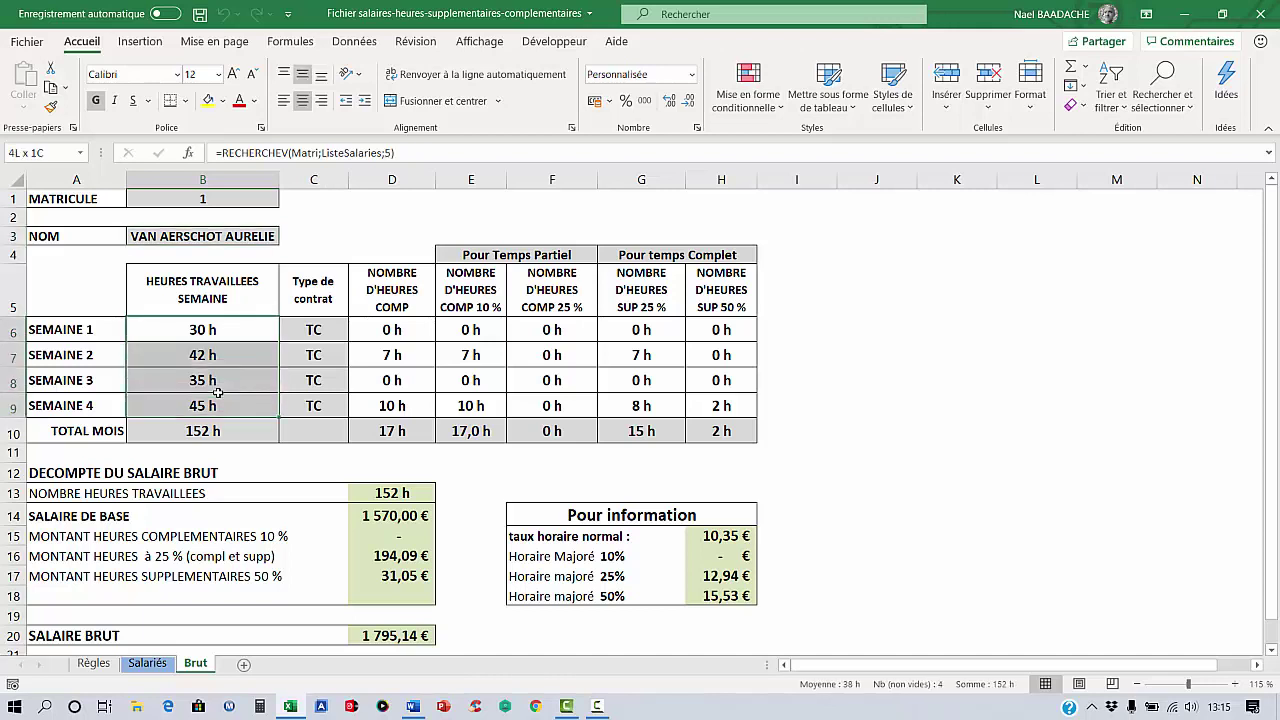
pyautogui.click(221, 331)
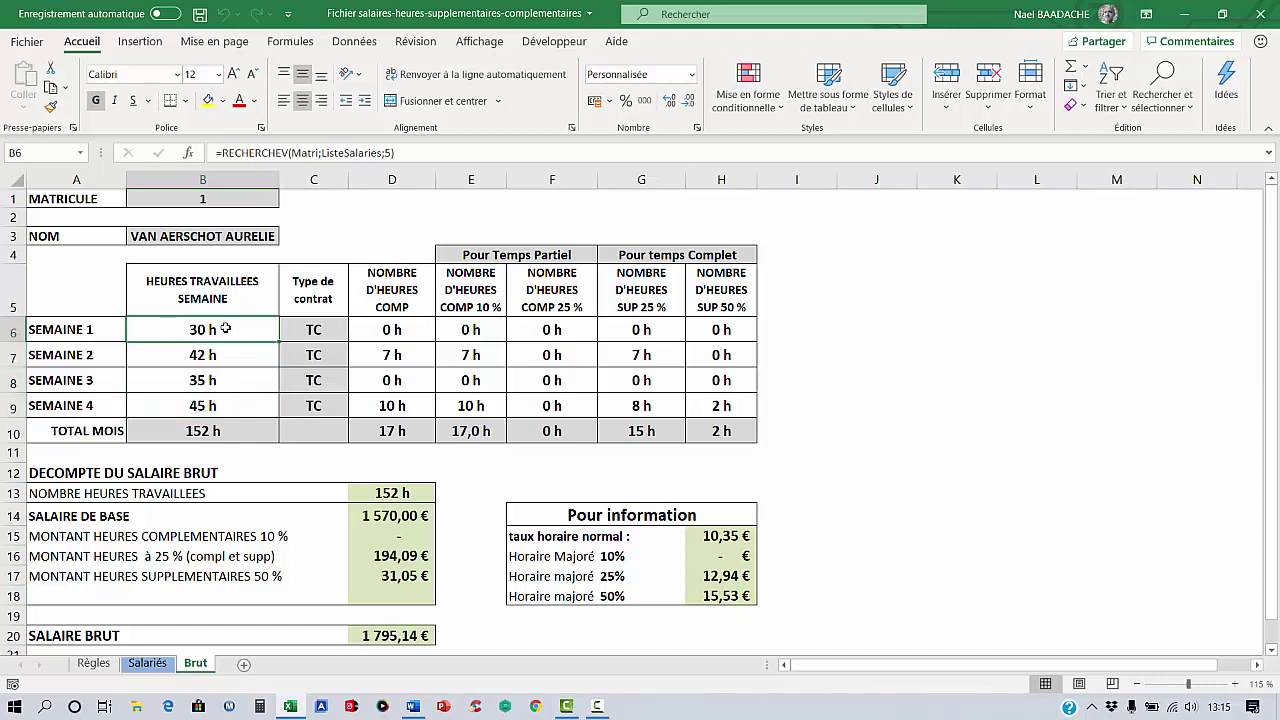
pyautogui.moveTo(226, 328); pyautogui.dragTo(208, 403)
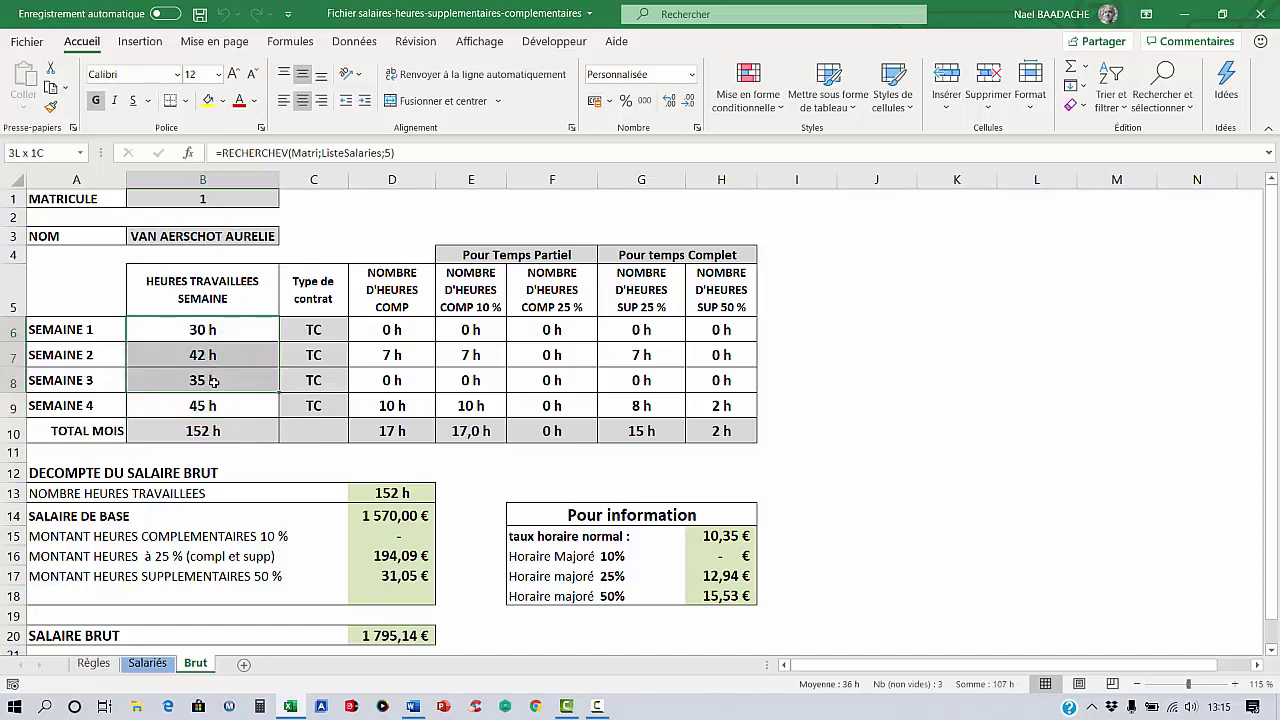
pyautogui.click(201, 238)
pyautogui.click(207, 199)
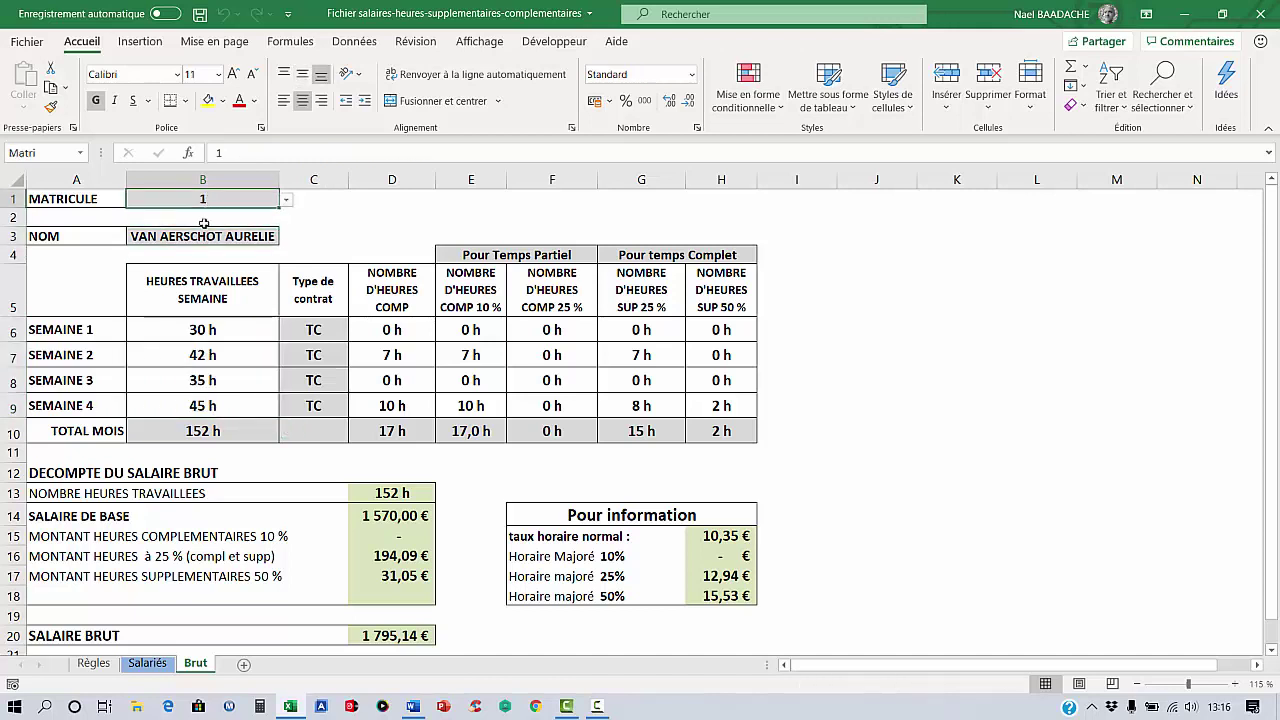
# Compare the Salariés employee list with the week 1 hours formula on the Brut sheet
pyautogui.click(147, 663)
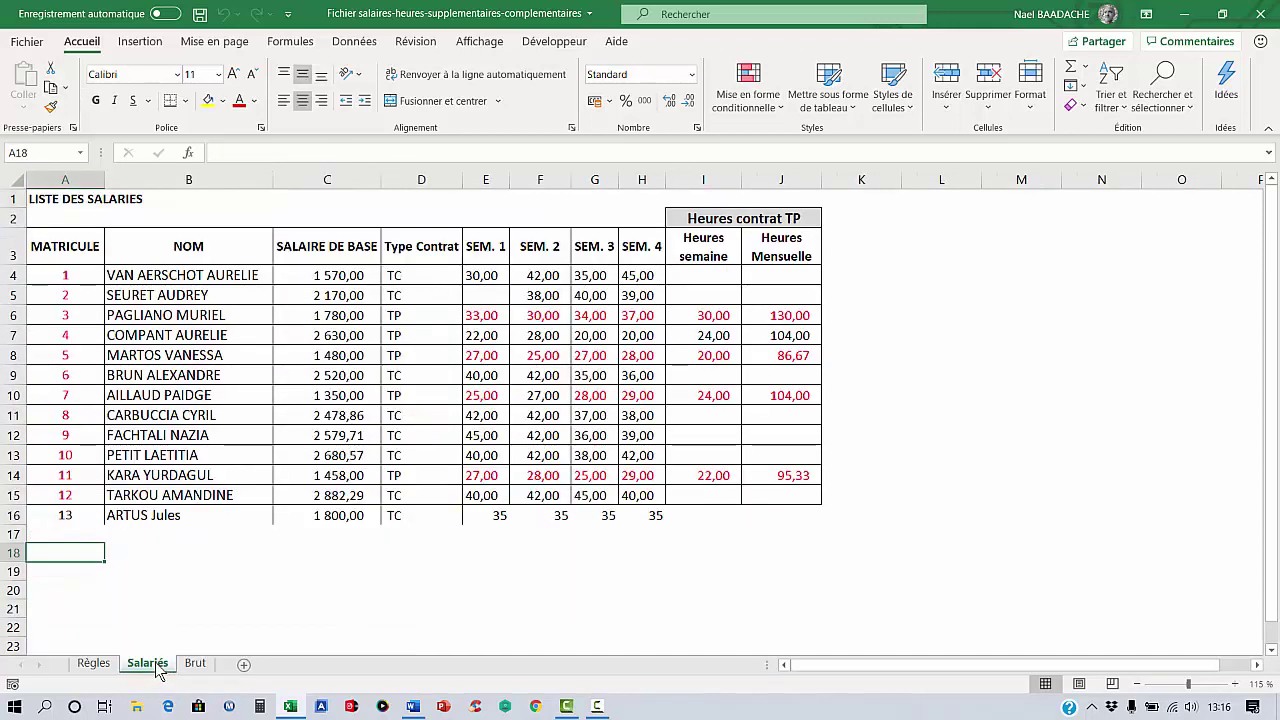
pyautogui.click(150, 295)
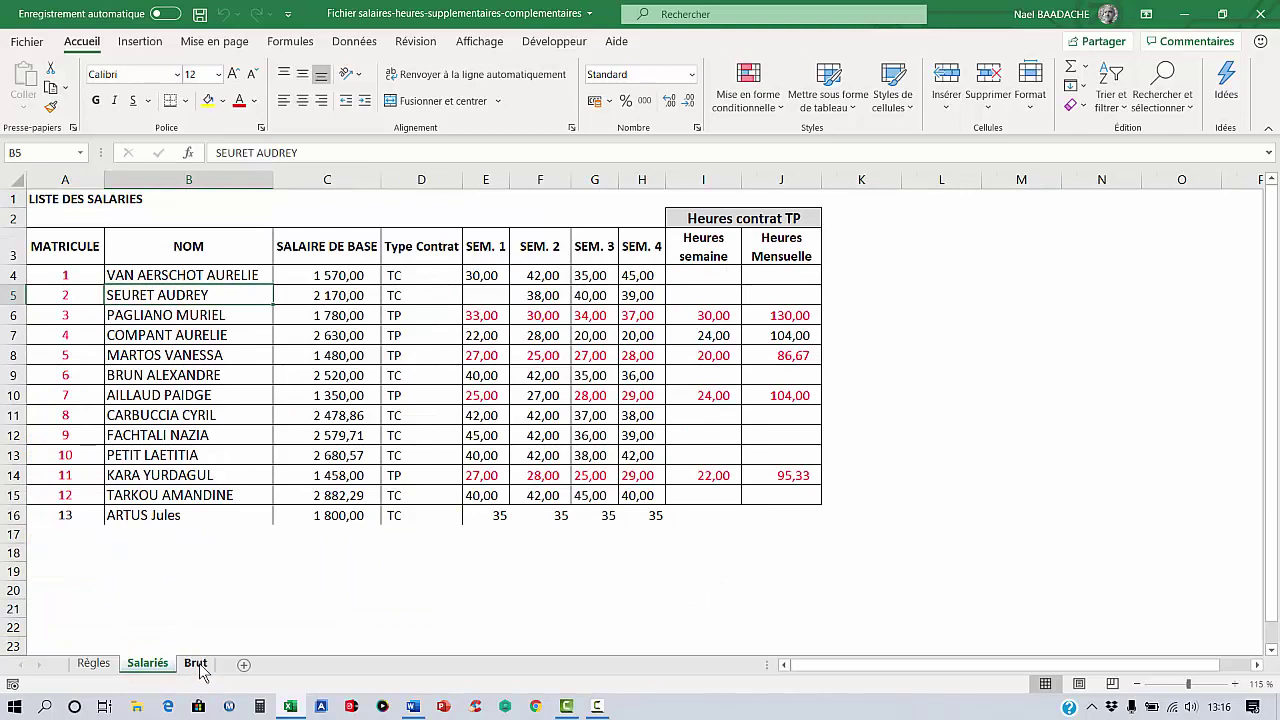
pyautogui.click(194, 664)
pyautogui.click(202, 329)
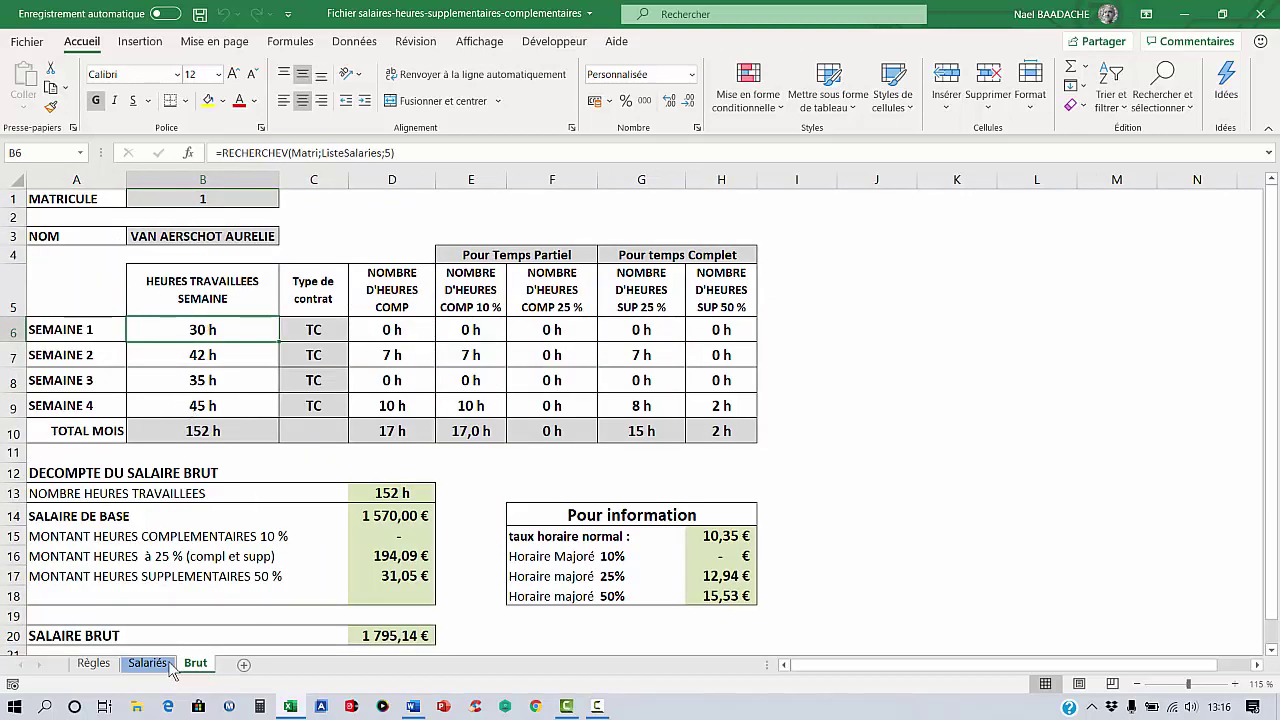
pyautogui.click(156, 666)
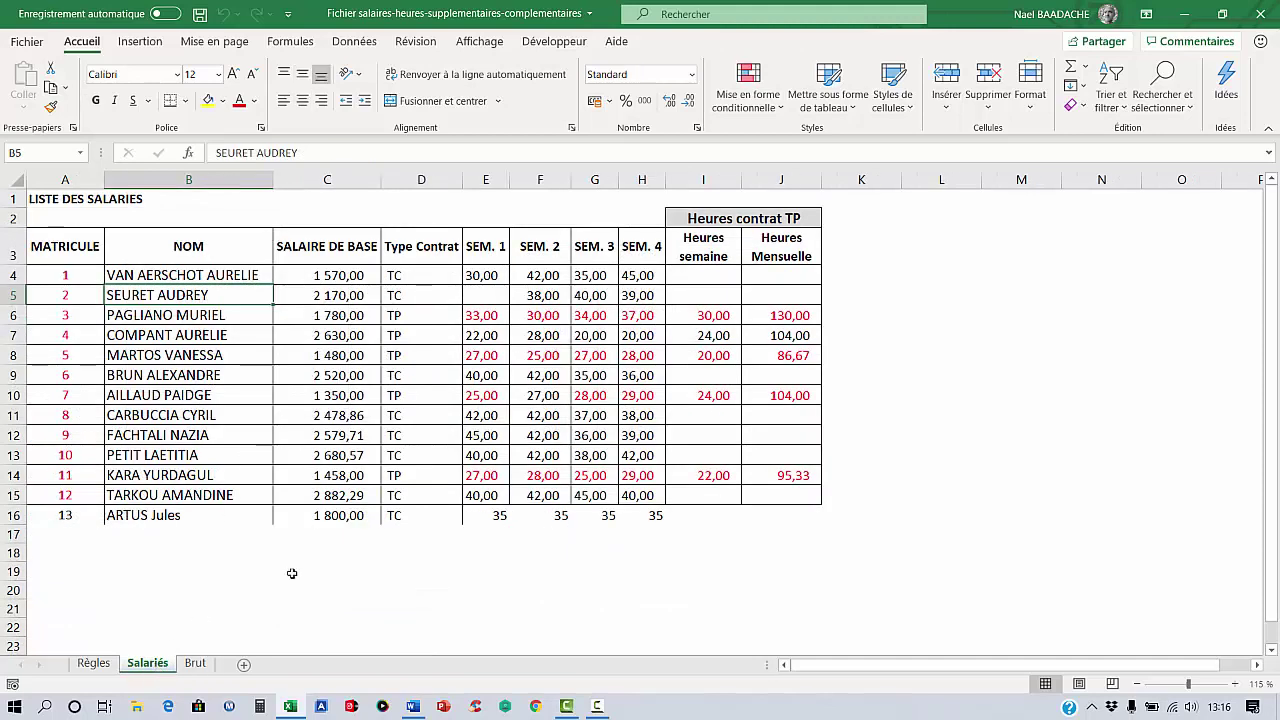
pyautogui.click(194, 665)
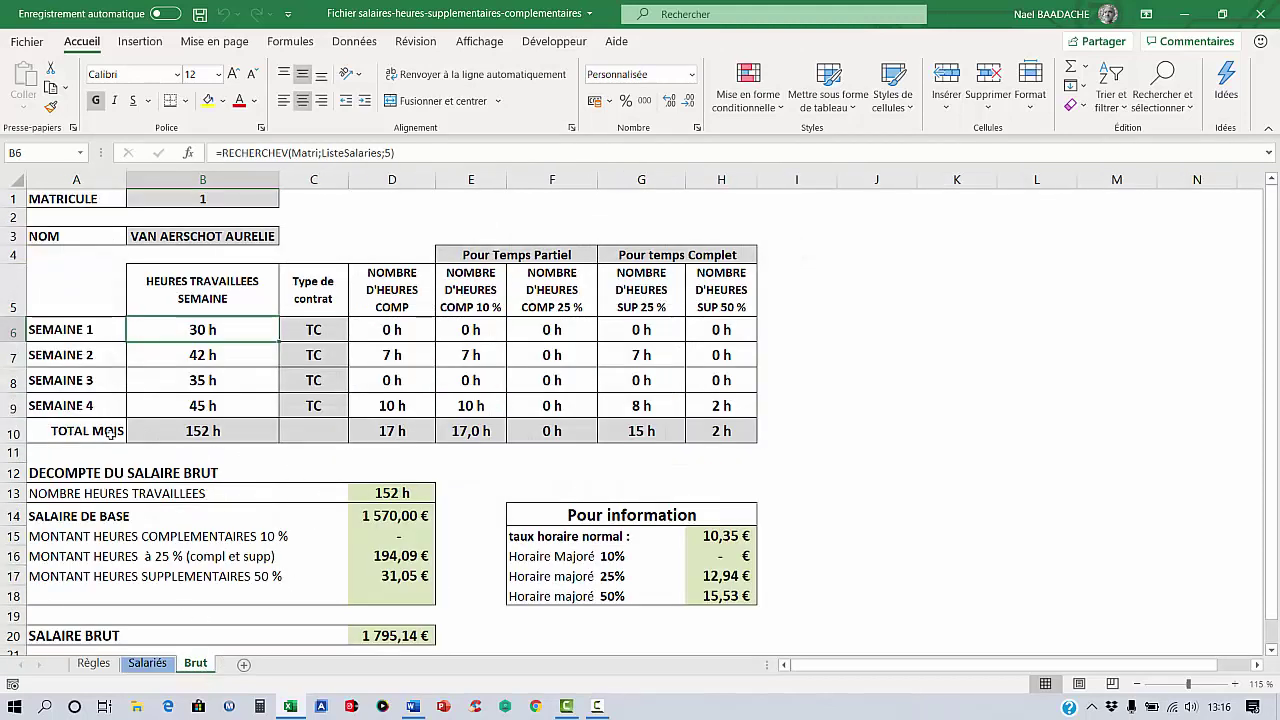
# Step through the SEMAINE 1 to SEMAINE 4 labels on the Brut sheet
pyautogui.click(76, 341)
pyautogui.click(78, 356)
pyautogui.click(82, 381)
pyautogui.click(84, 406)
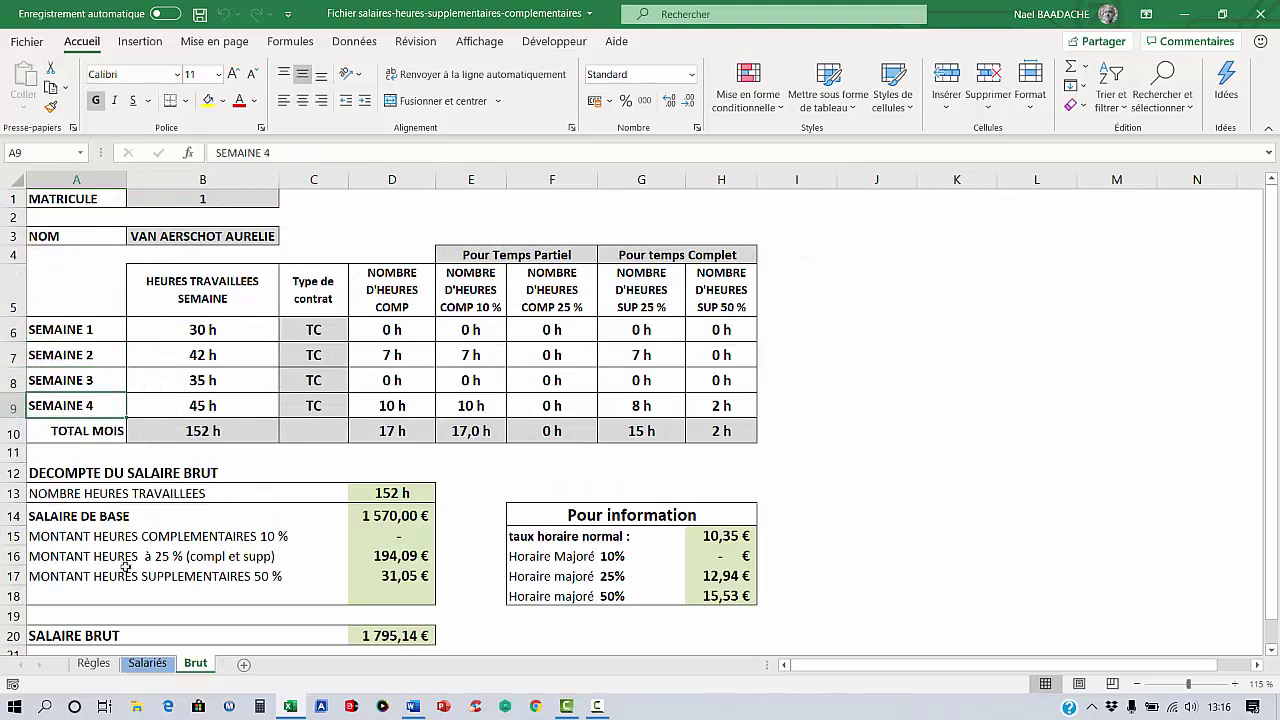
# On Salariés, select the employee table A4:J15, then return to A4
pyautogui.click(148, 665)
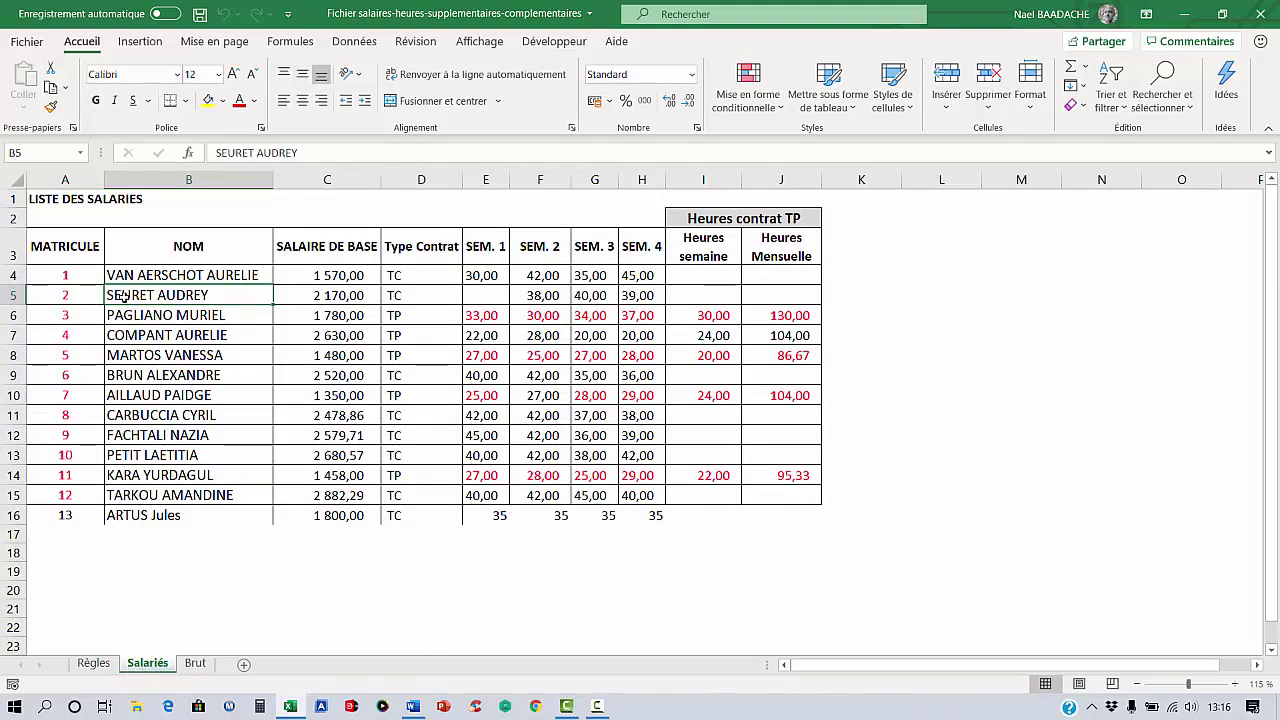
pyautogui.click(75, 277)
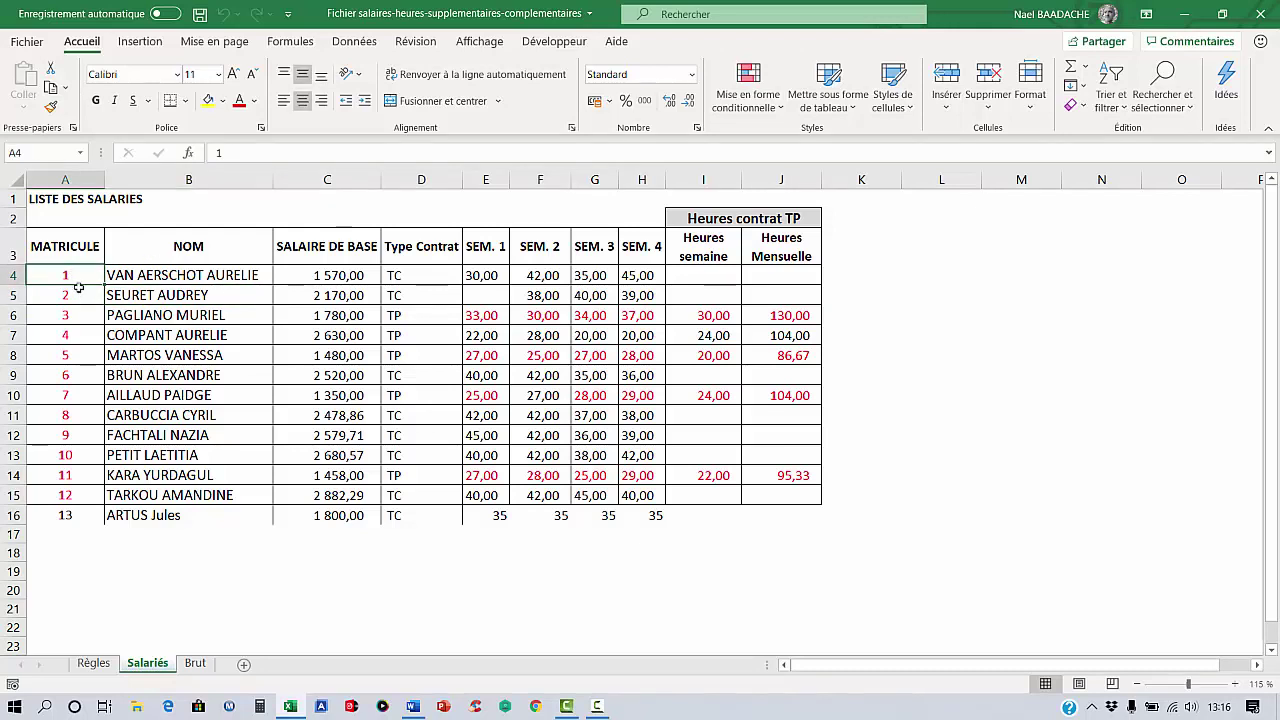
pyautogui.moveTo(75, 277); pyautogui.dragTo(781, 494)
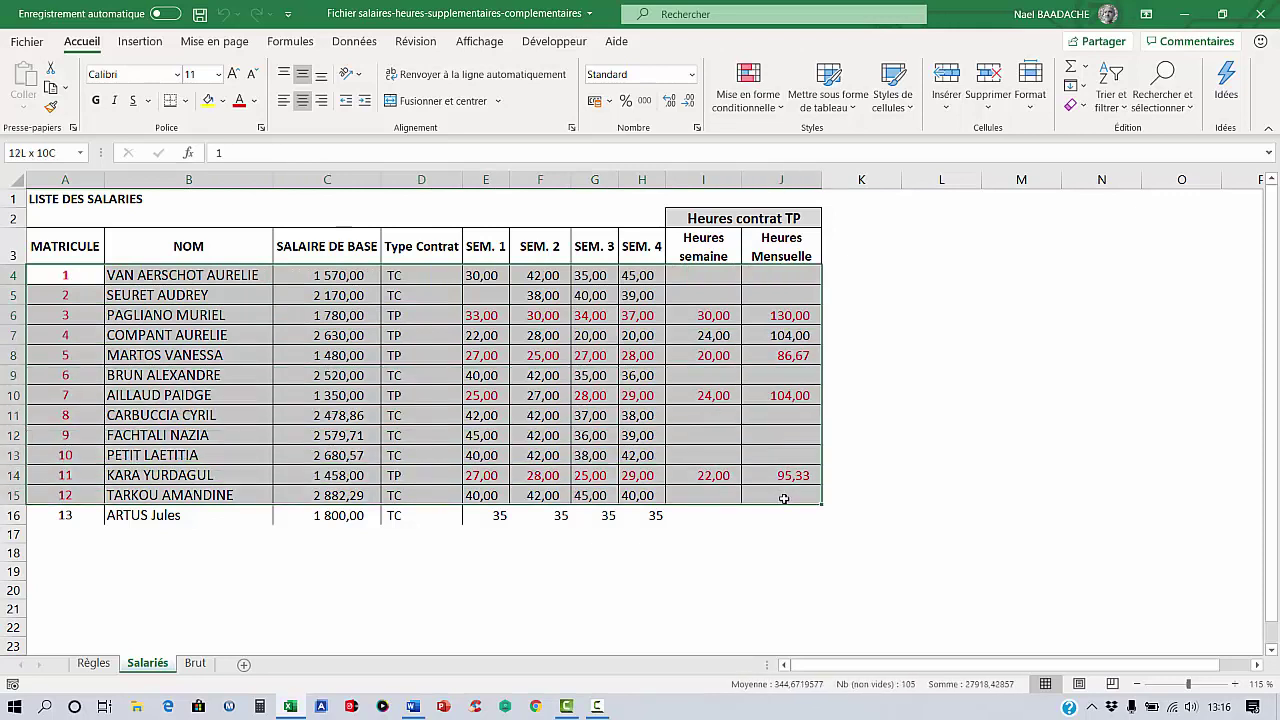
pyautogui.moveTo(784, 498); pyautogui.dragTo(784, 498)
pyautogui.click(70, 276)
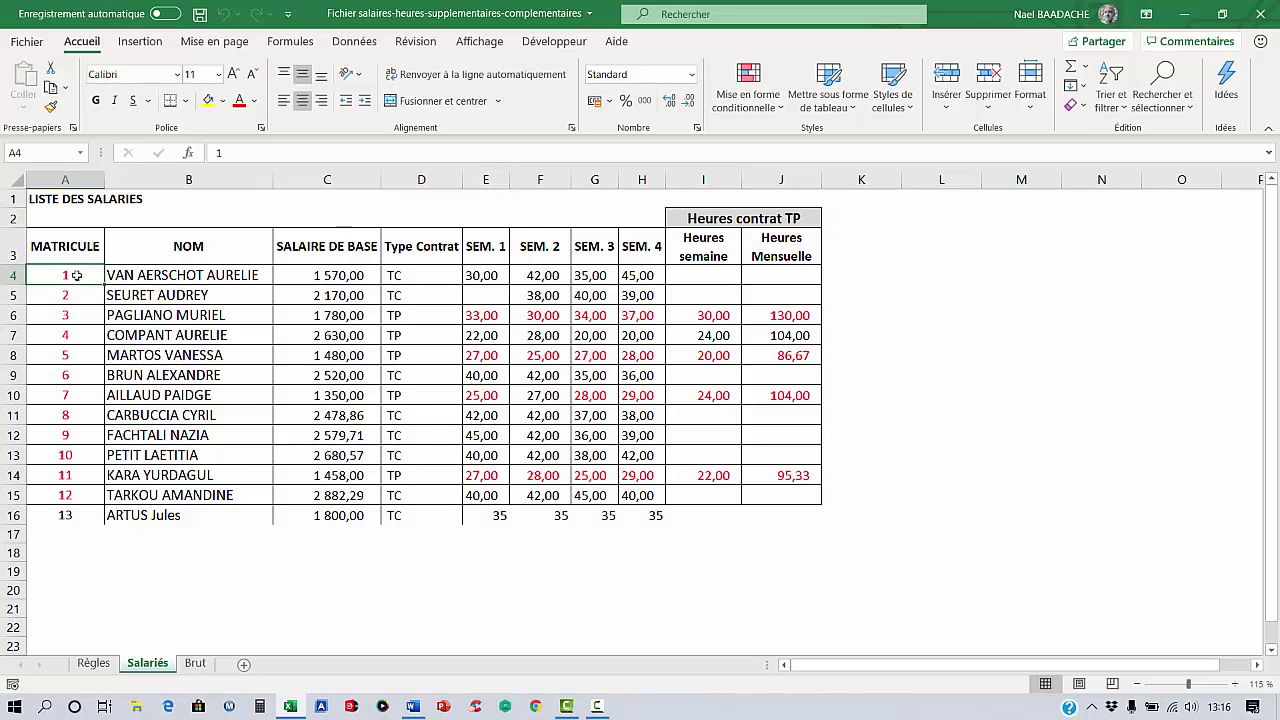
# Check matricule 1's TC contract and weekly hours of 30, 42, 35 and 45
pyautogui.click(168, 275)
pyautogui.click(298, 276)
pyautogui.click(400, 278)
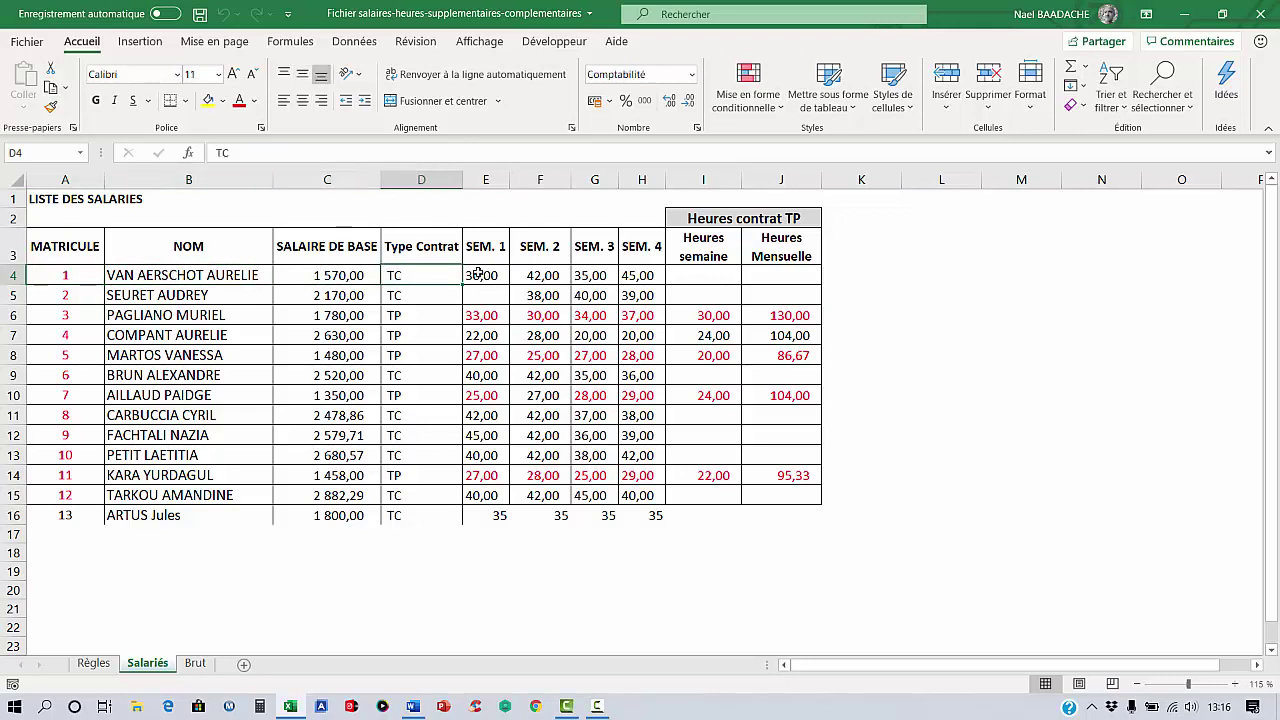
pyautogui.click(481, 278)
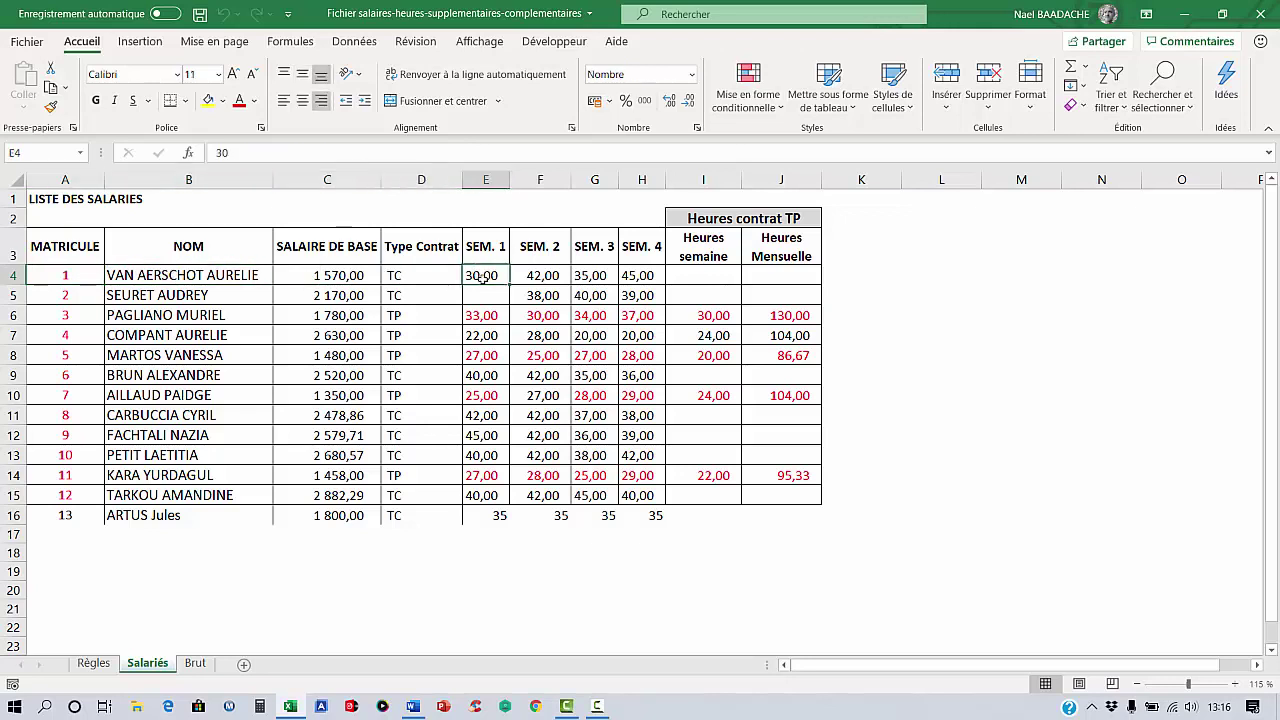
pyautogui.click(563, 276)
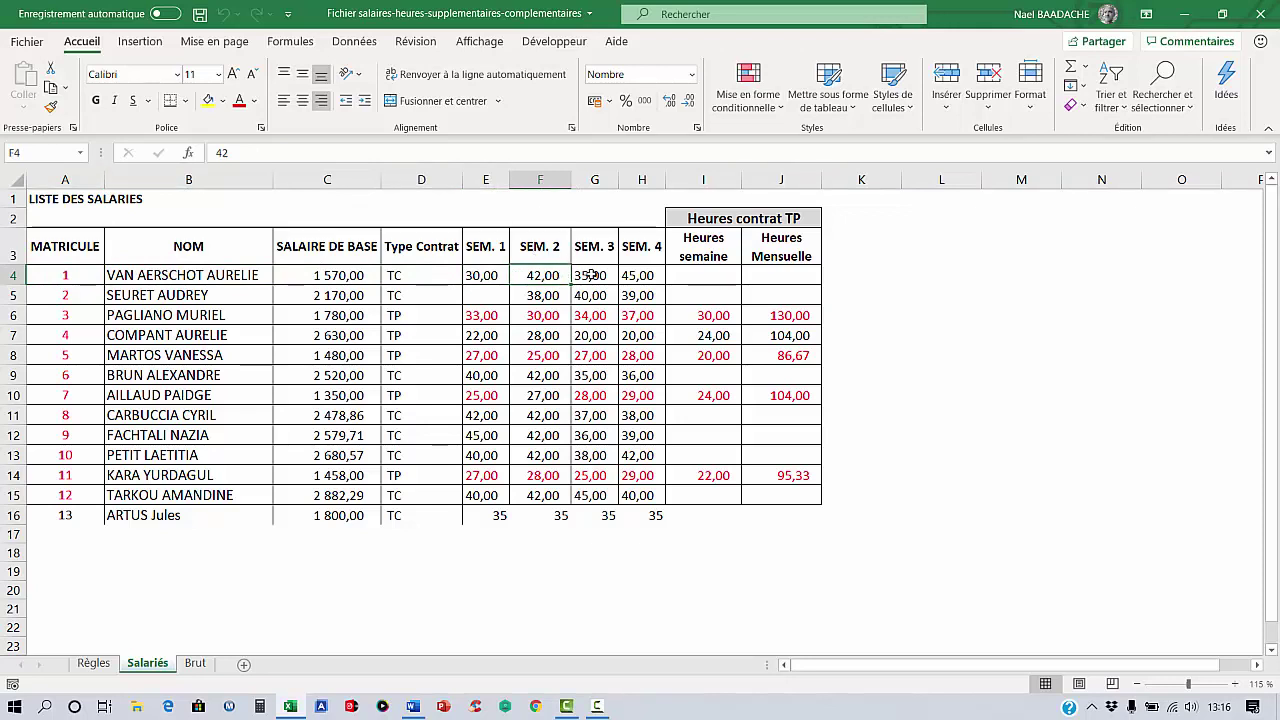
pyautogui.click(591, 275)
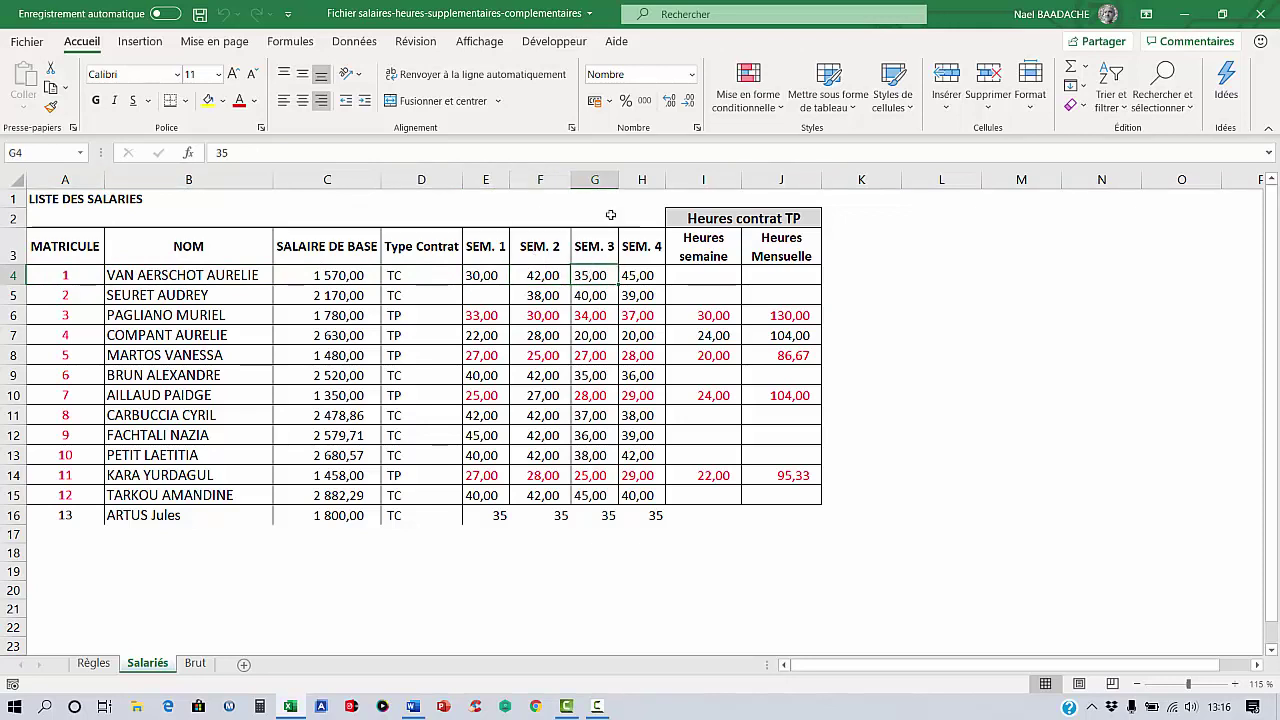
pyautogui.click(630, 276)
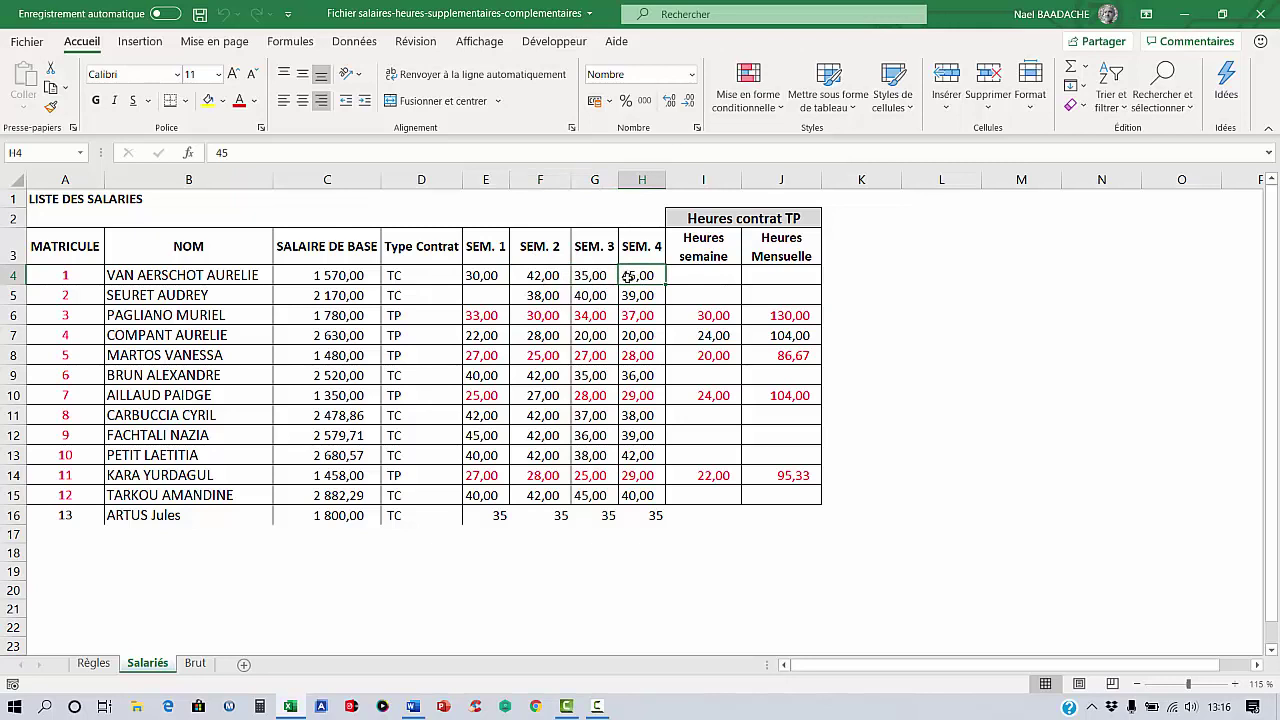
pyautogui.click(195, 663)
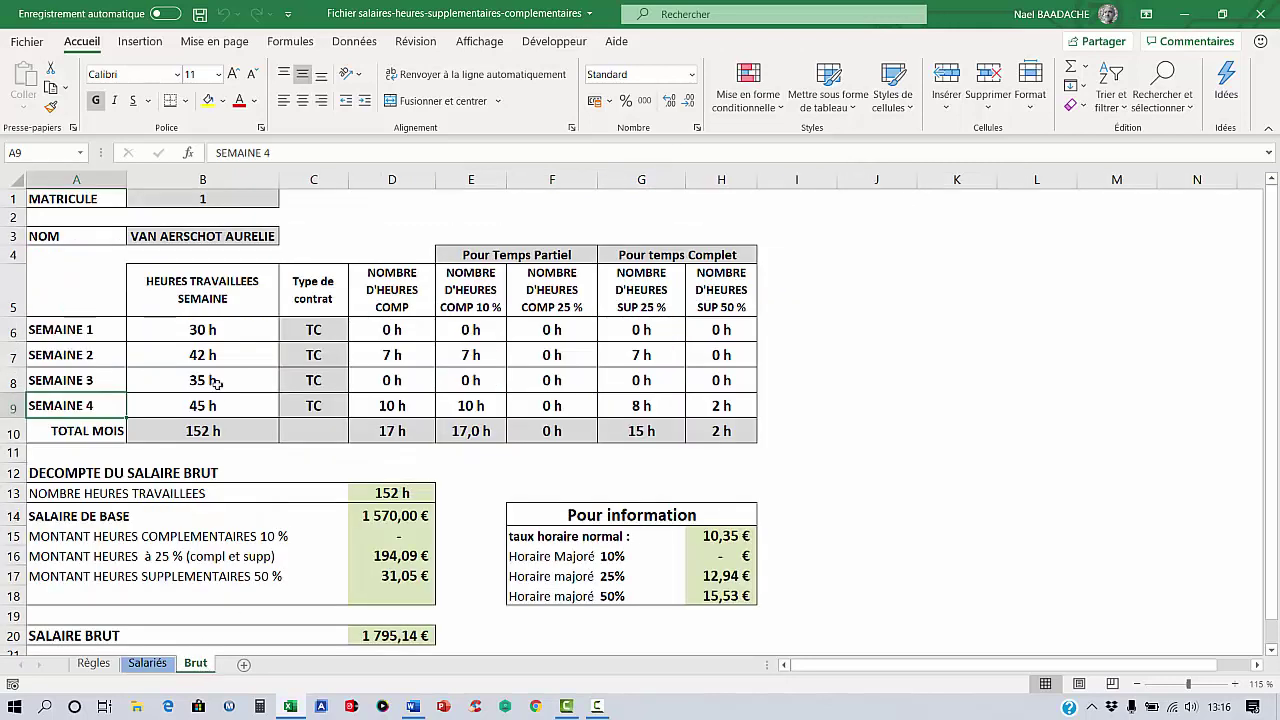
pyautogui.moveTo(222, 334); pyautogui.dragTo(212, 405)
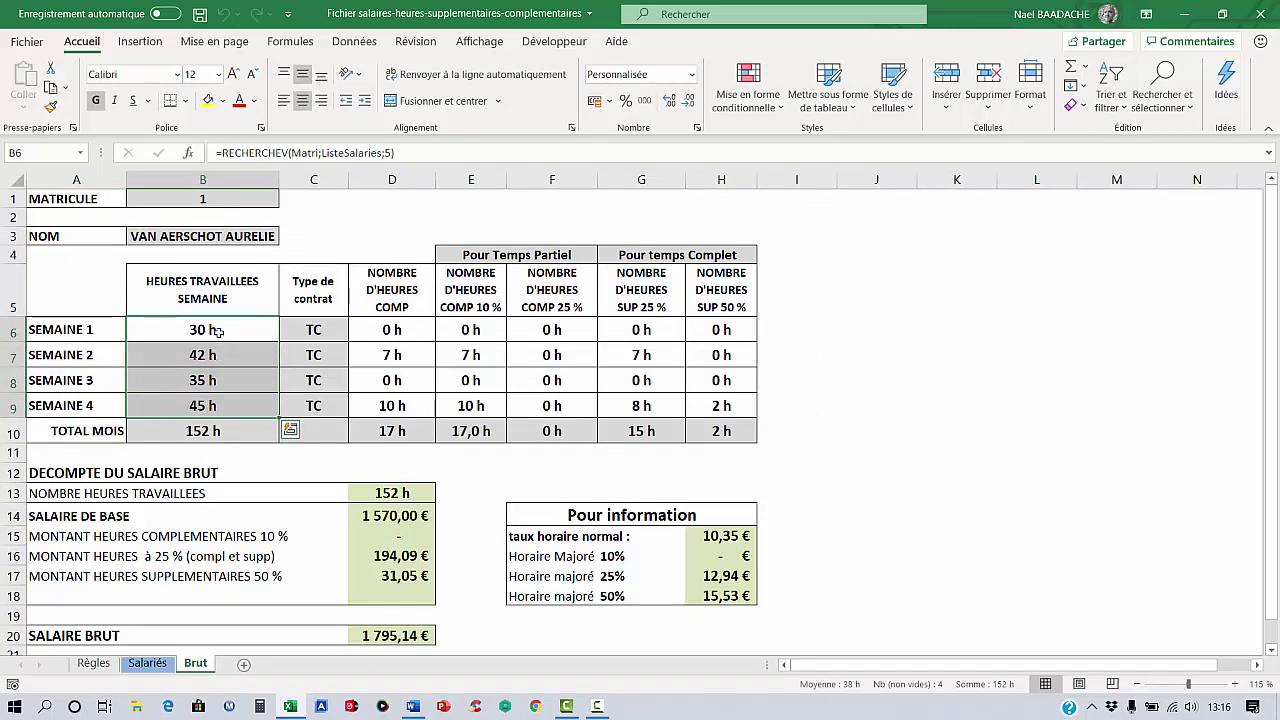
pyautogui.click(406, 153)
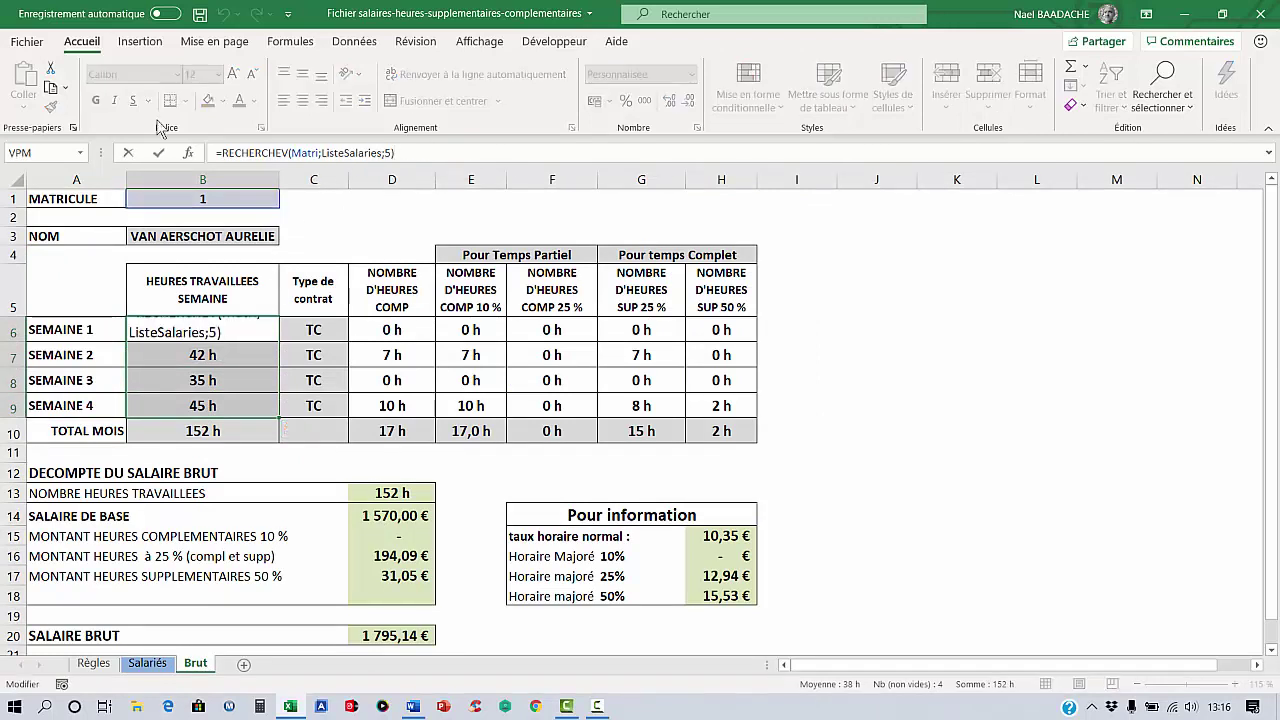
pyautogui.press('Return')
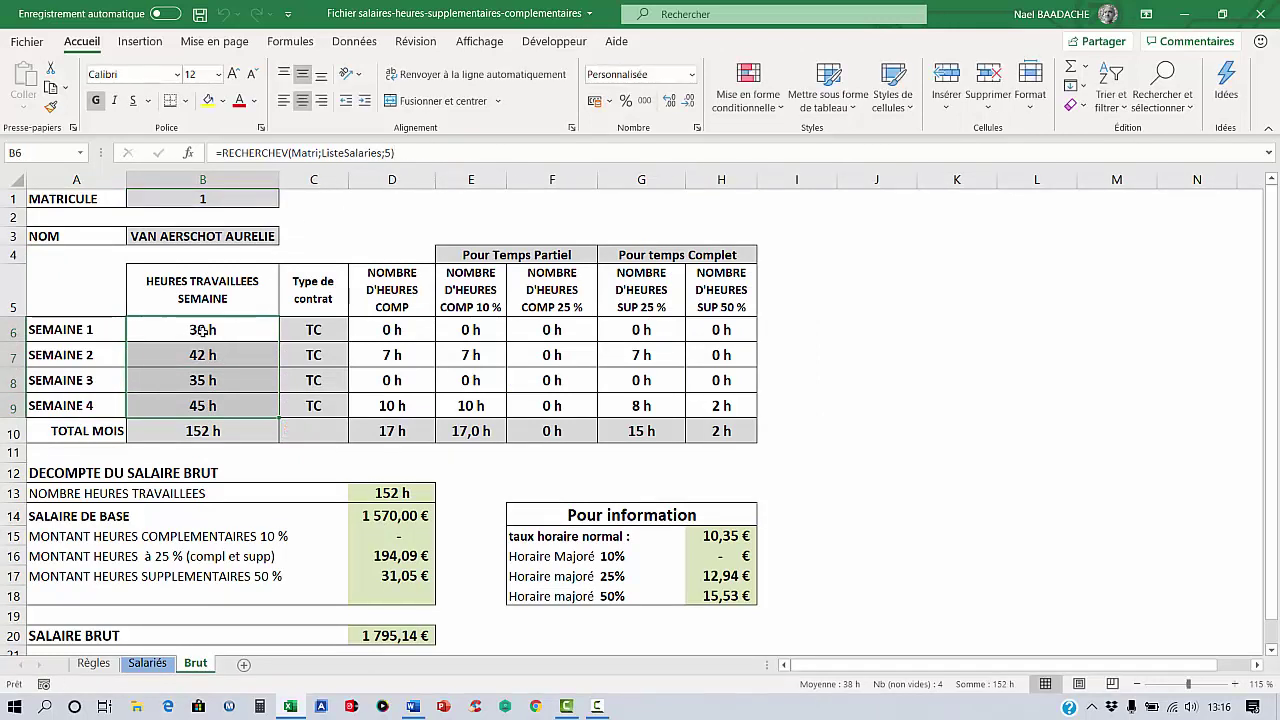
pyautogui.click(199, 352)
pyautogui.moveTo(209, 318); pyautogui.dragTo(196, 408)
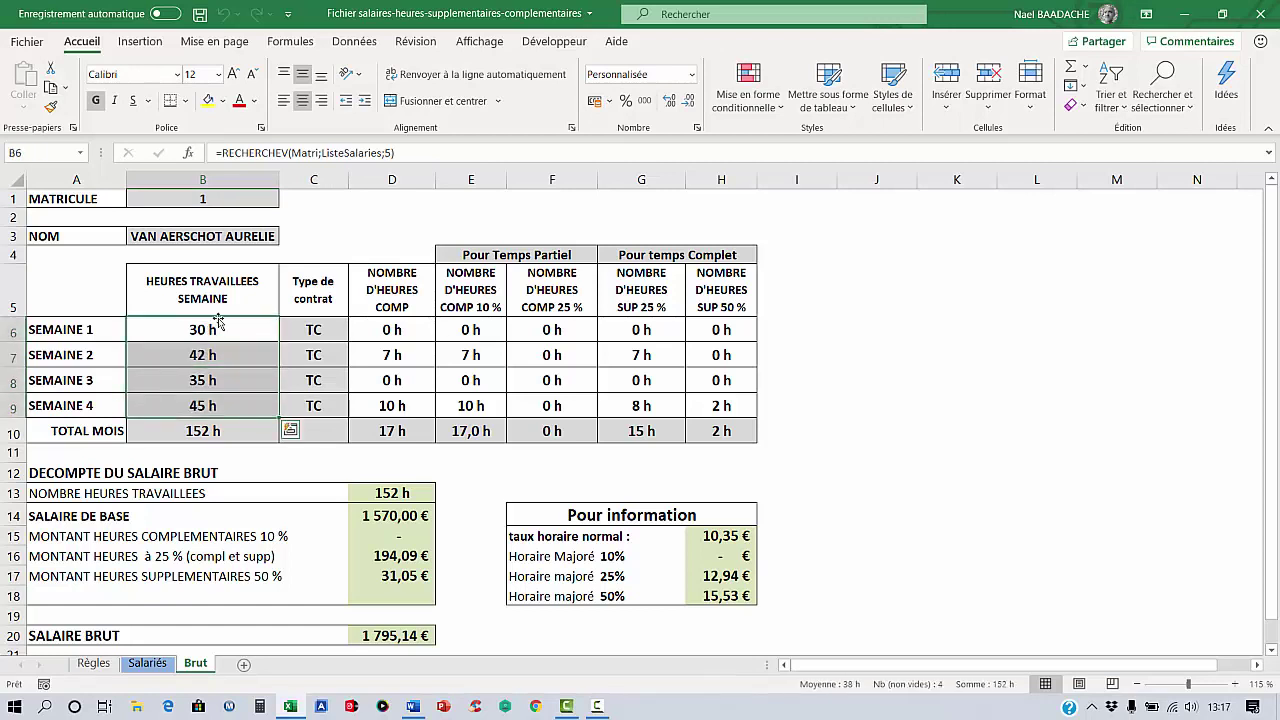
# Clear the mistaken entry and start =RECHERCHEV in B6 with B1 as lookup value
pyautogui.write('+')
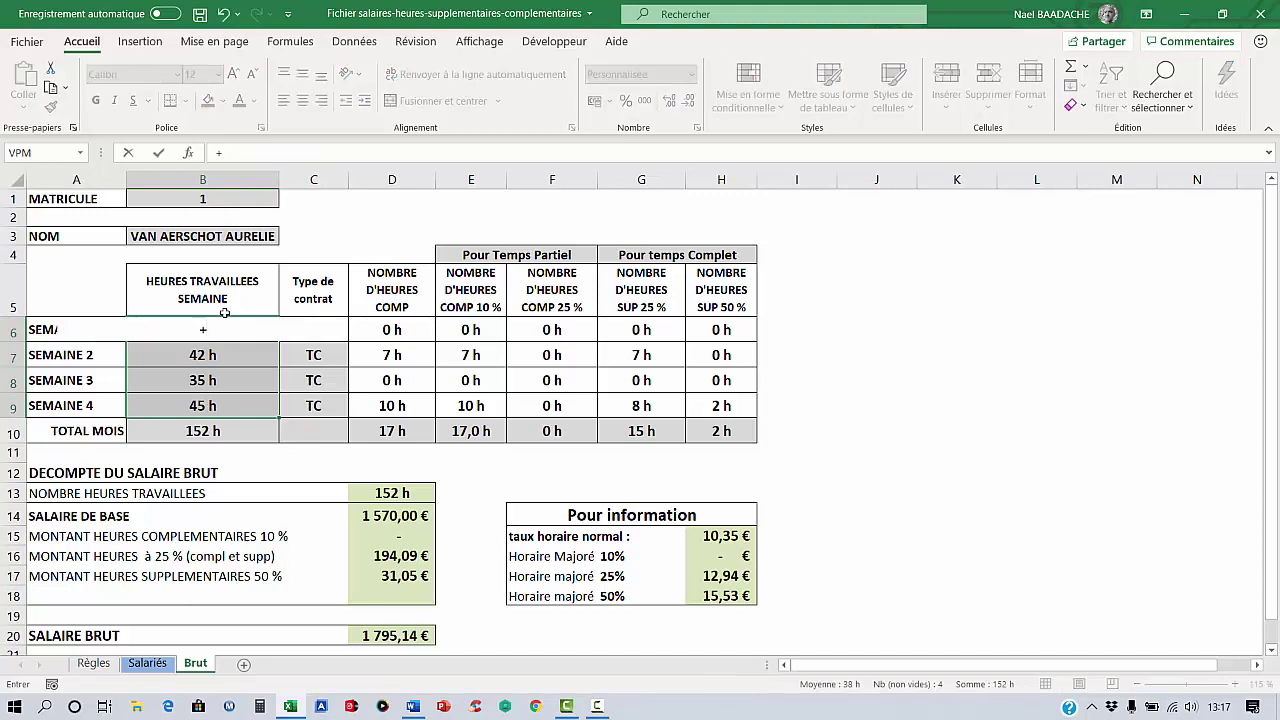
pyautogui.write('RECHER')
pyautogui.press('BackSpace')
pyautogui.press('BackSpace')
pyautogui.press('BackSpace')
pyautogui.press('BackSpace')
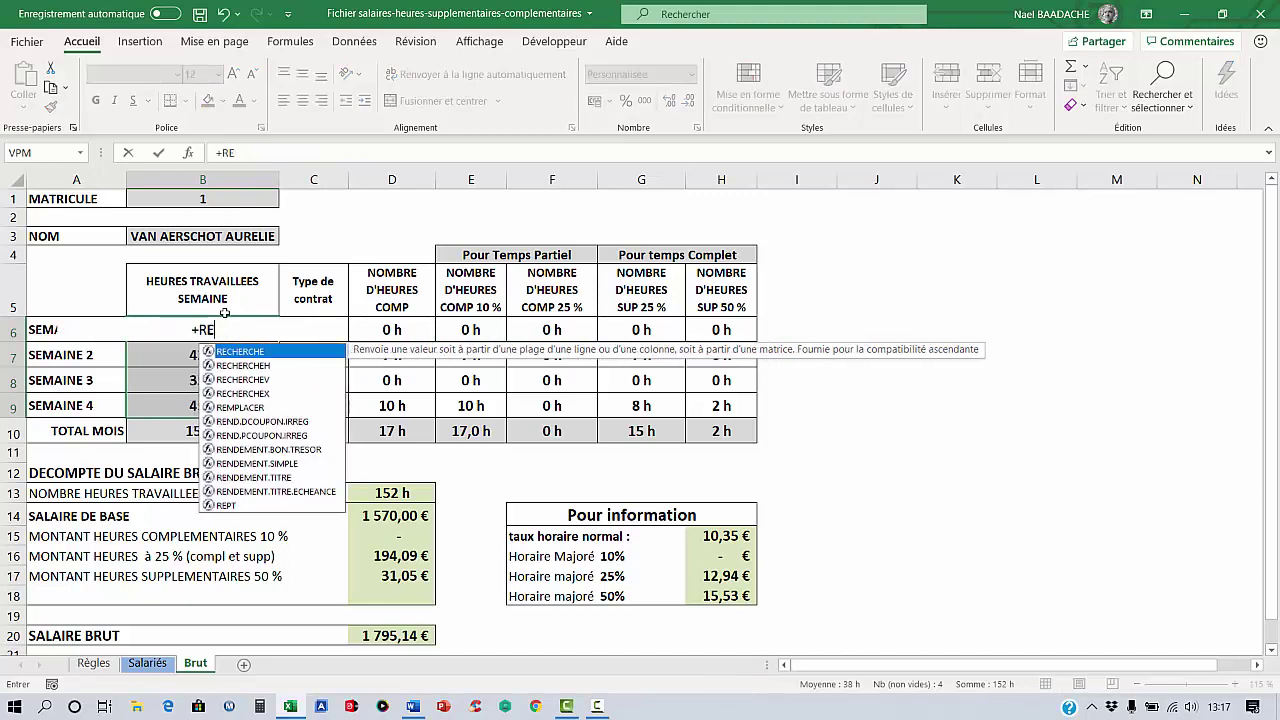
pyautogui.press('Escape')
pyautogui.write('=')
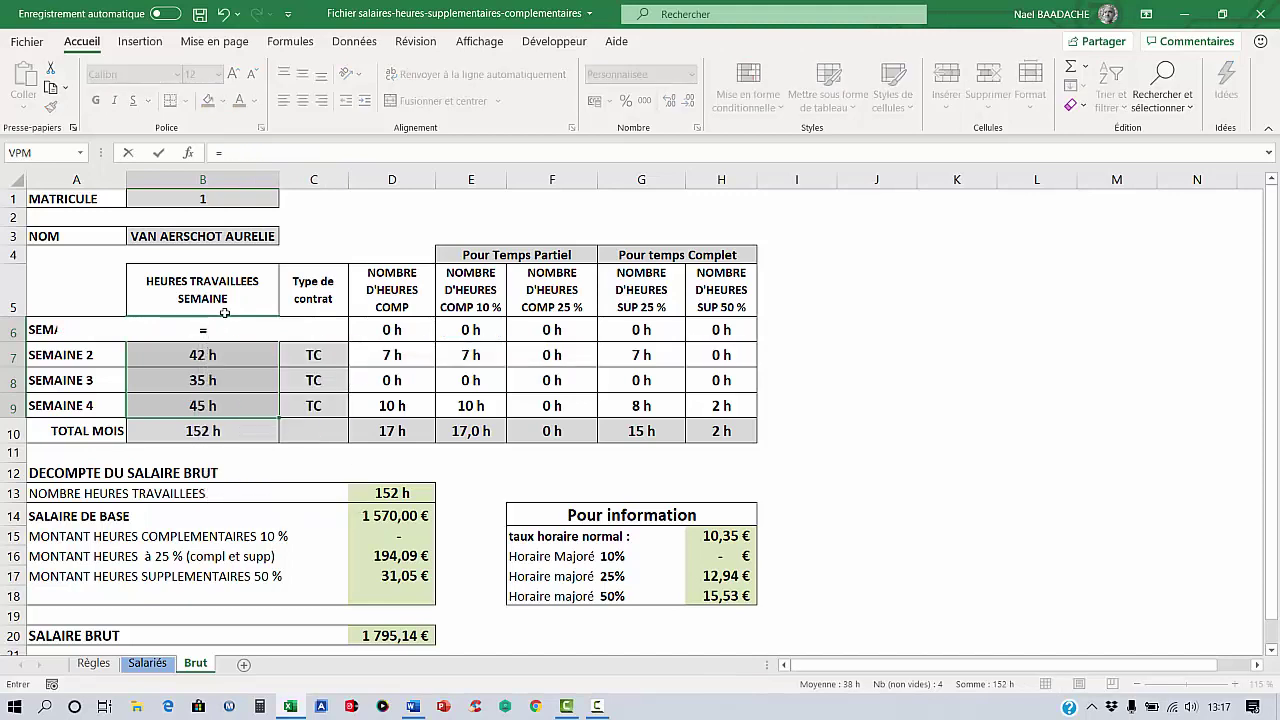
pyautogui.write('recher')
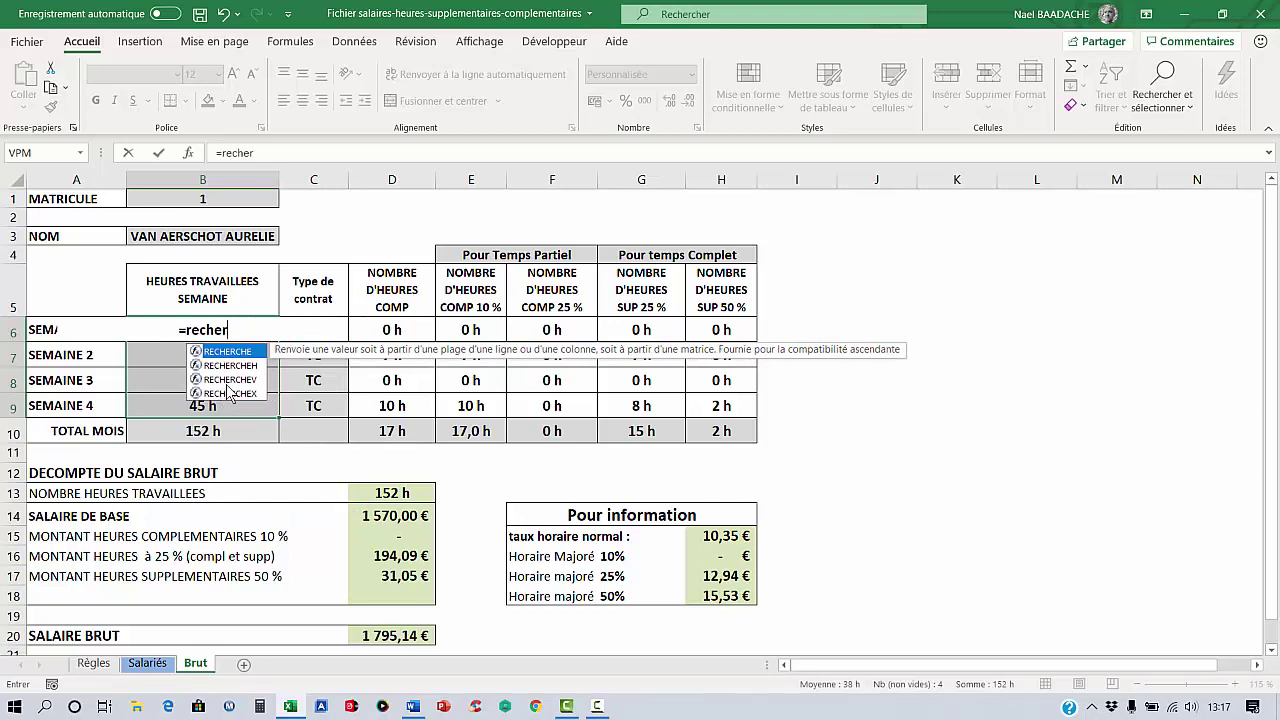
pyautogui.doubleClick(230, 379)
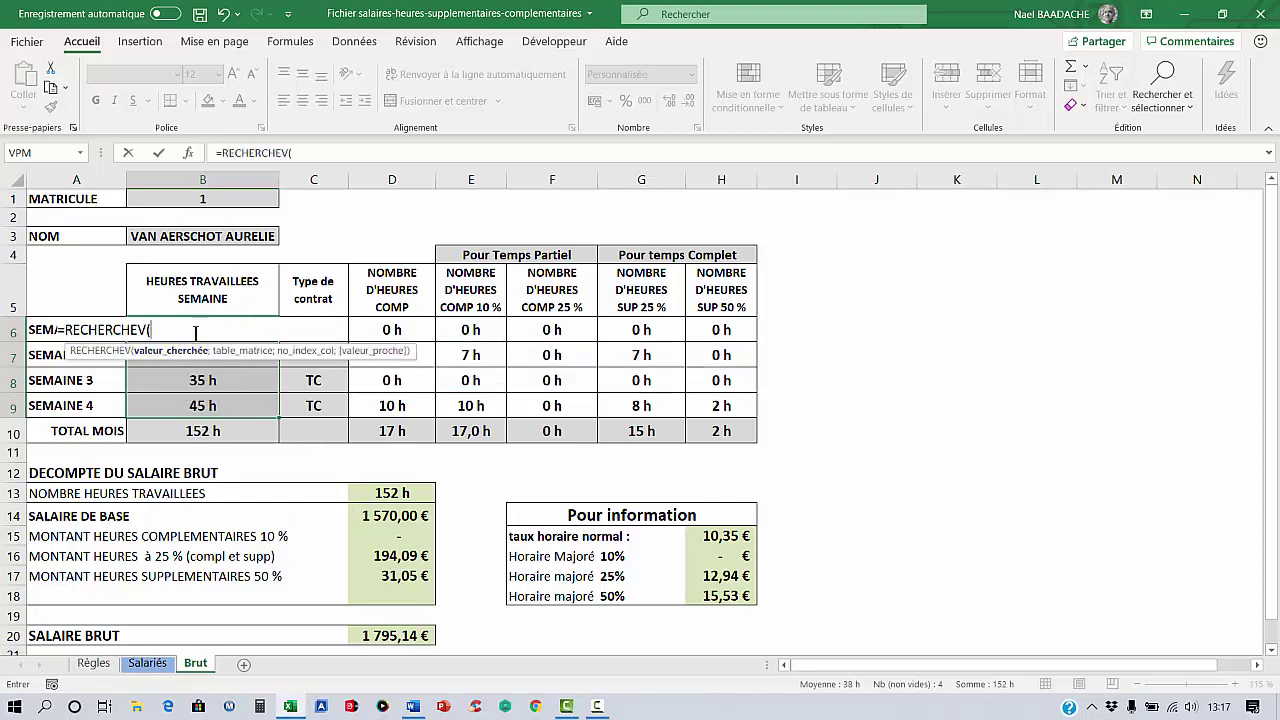
pyautogui.click(218, 200)
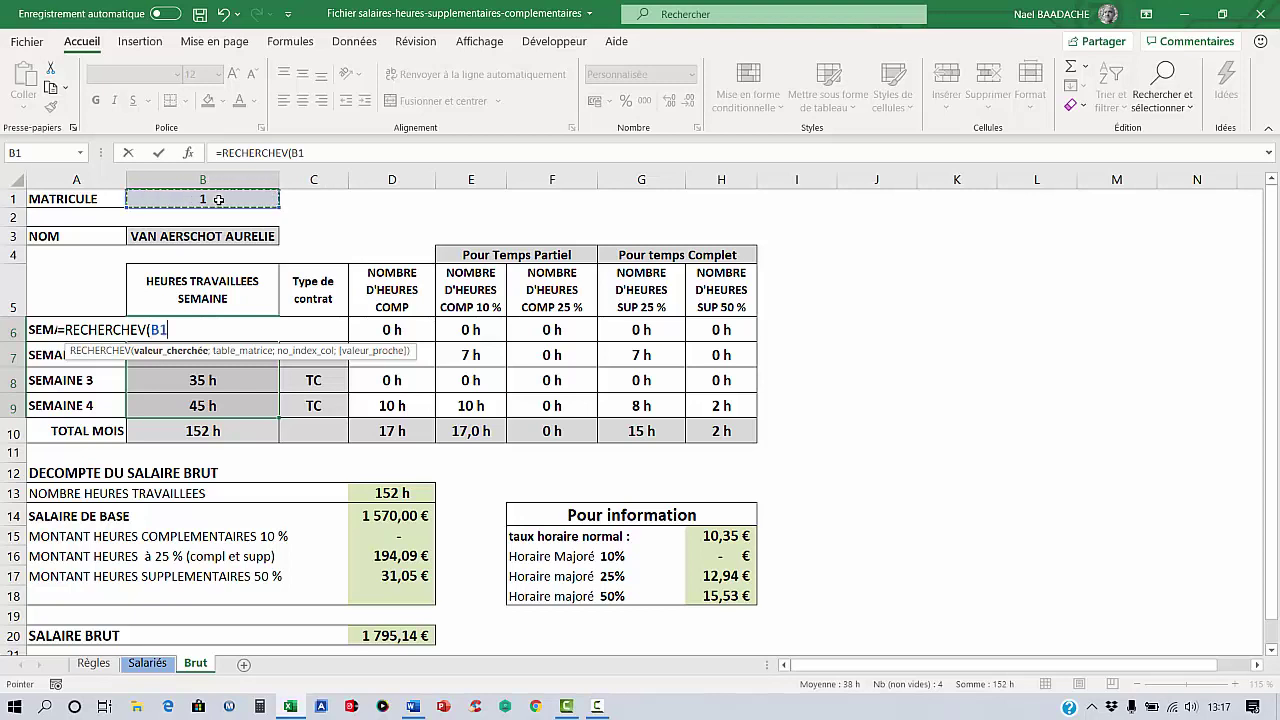
pyautogui.write(';')
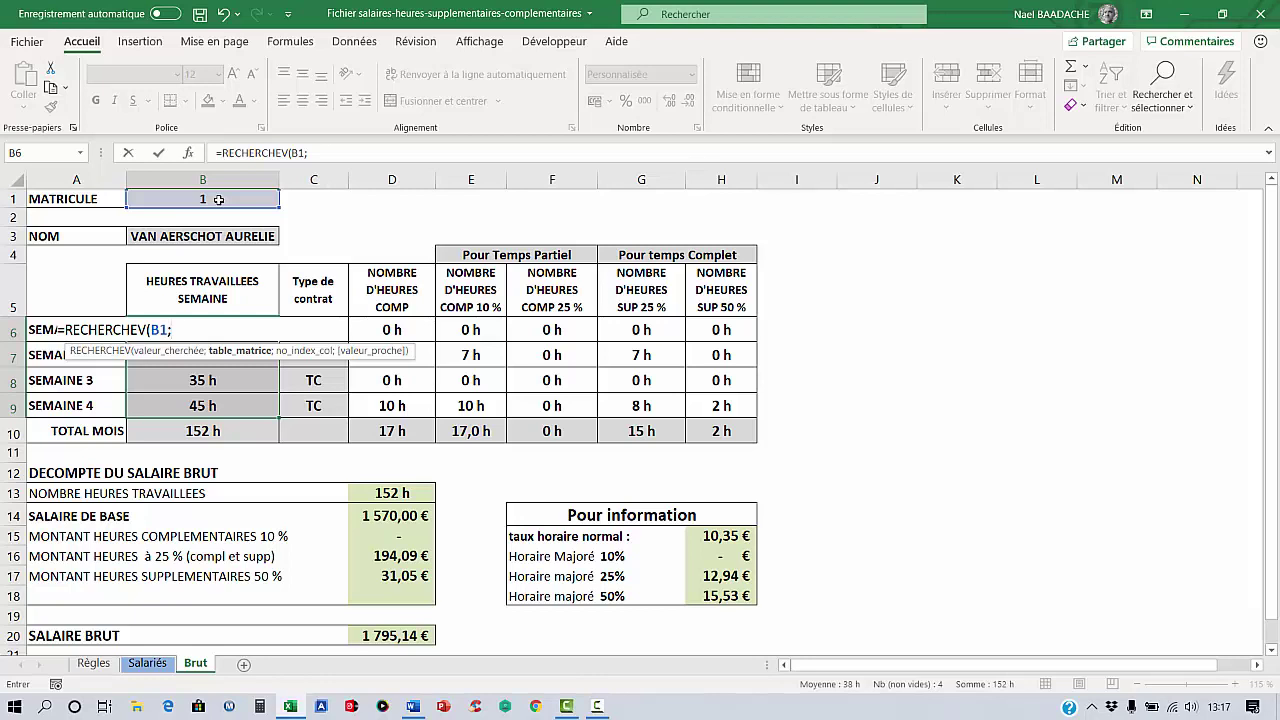
# Add the ListeSalaries range, column 5 and FAUX for an exact-match lookup
pyautogui.press('F3')
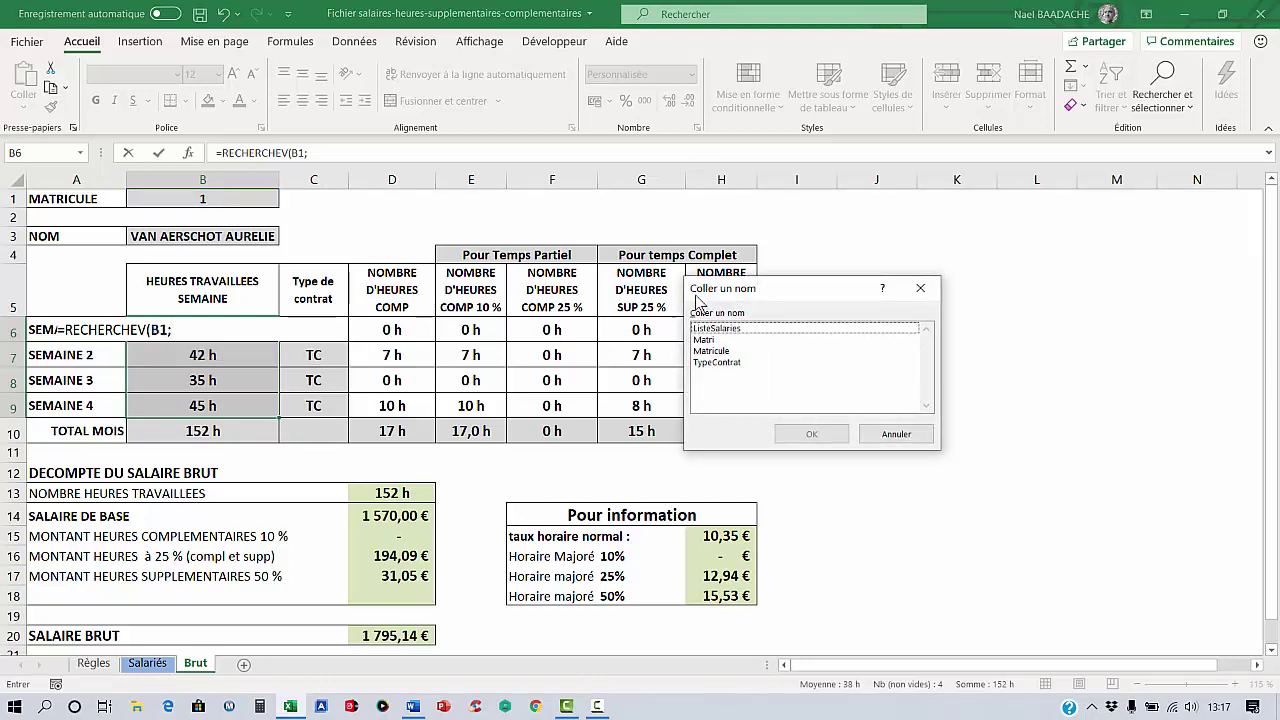
pyautogui.click(716, 330)
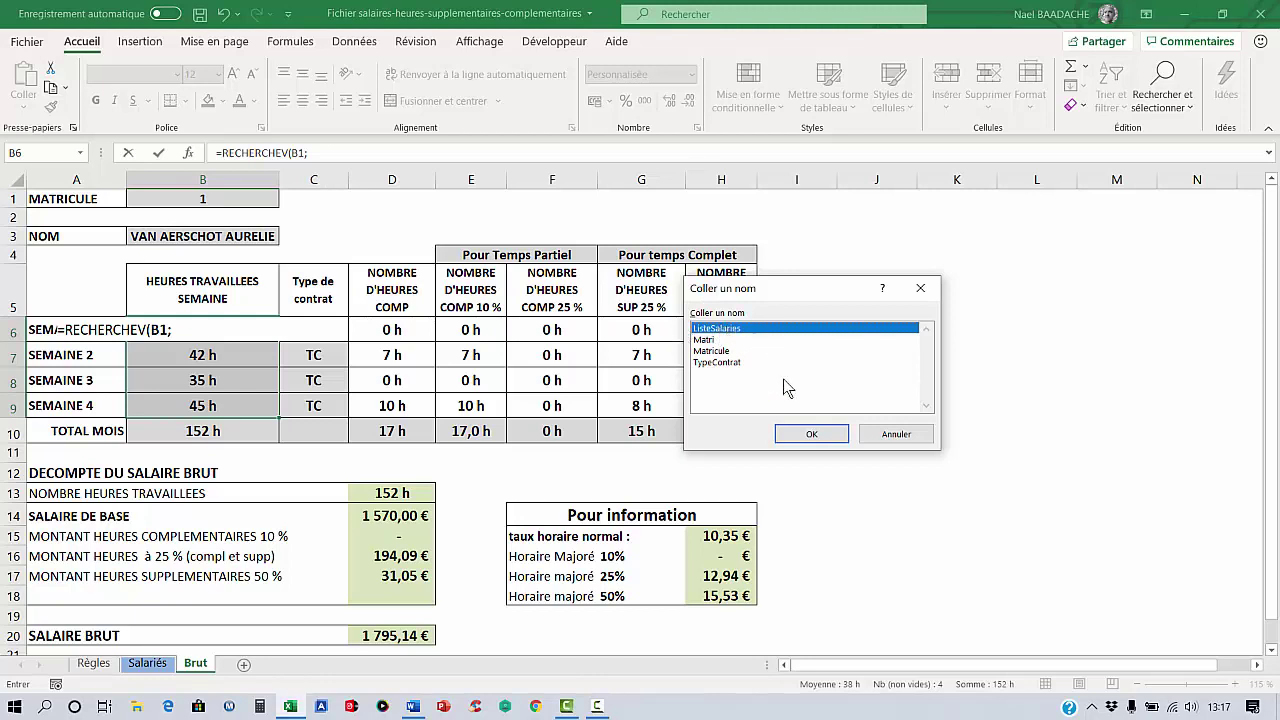
pyautogui.click(812, 436)
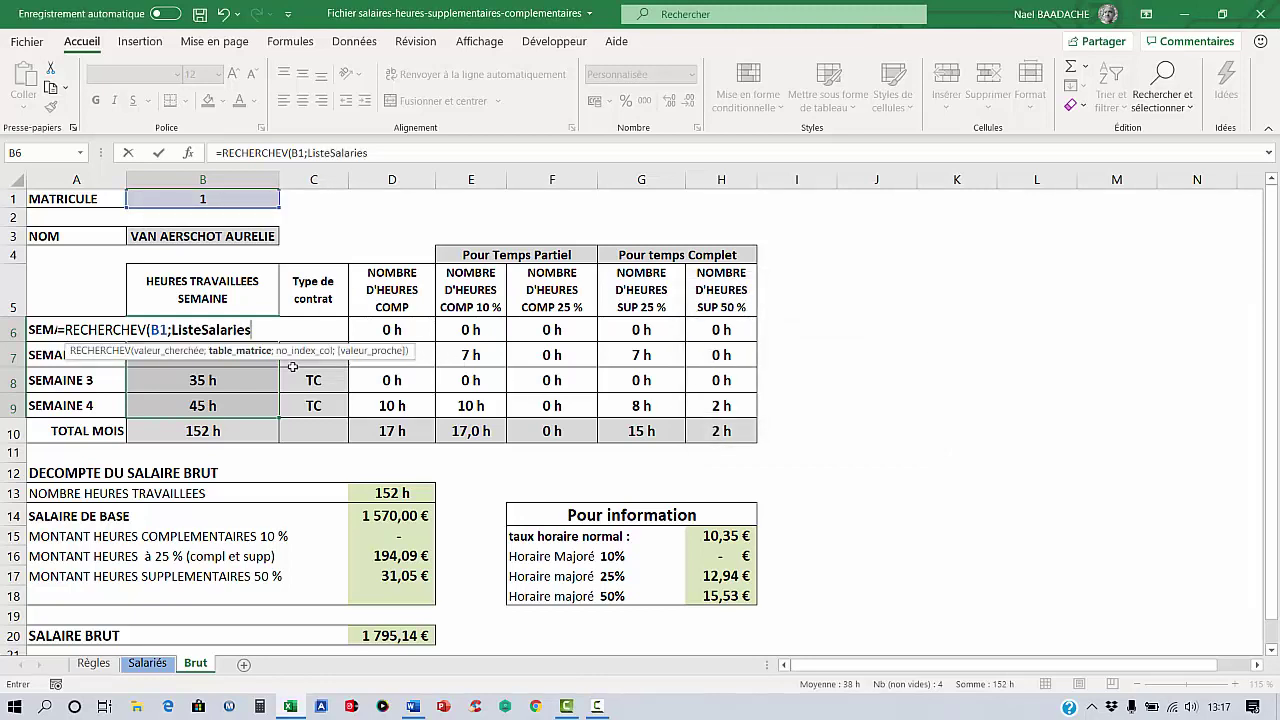
pyautogui.write(';')
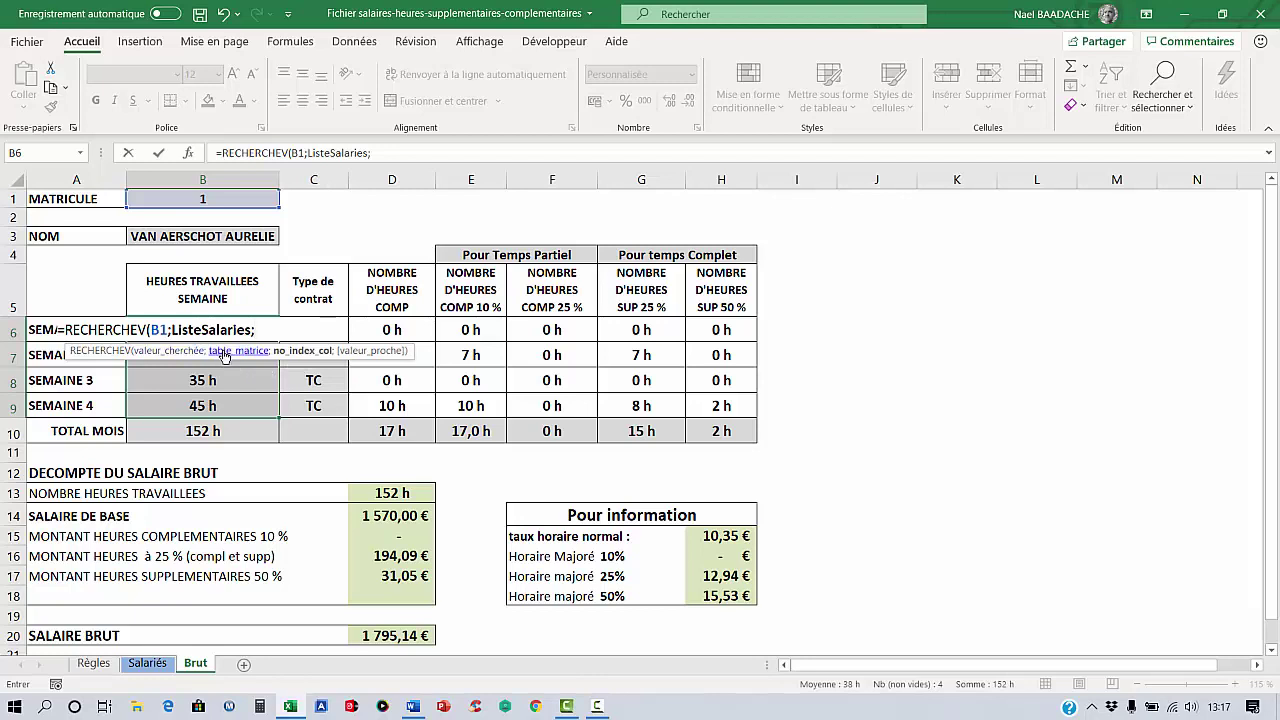
pyautogui.write('5')
pyautogui.write(';')
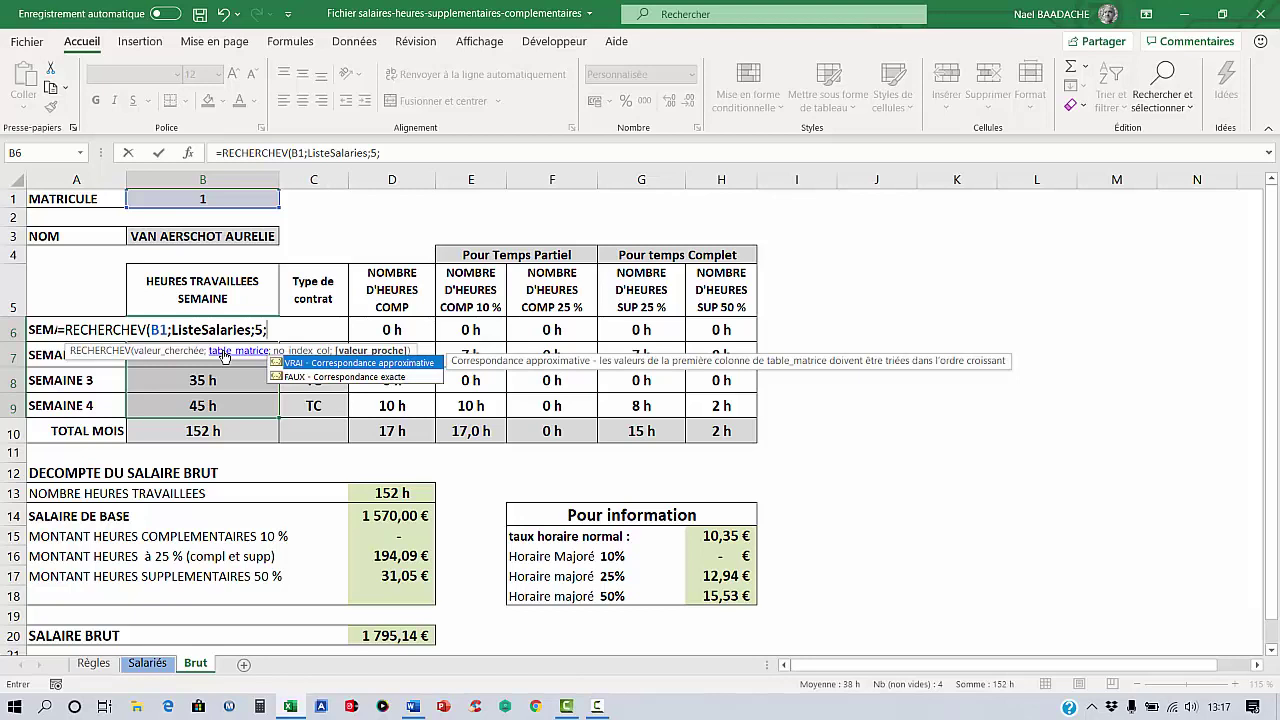
pyautogui.write('faxu')
pyautogui.press('BackSpace')
pyautogui.press('BackSpace')
pyautogui.write('ux)')
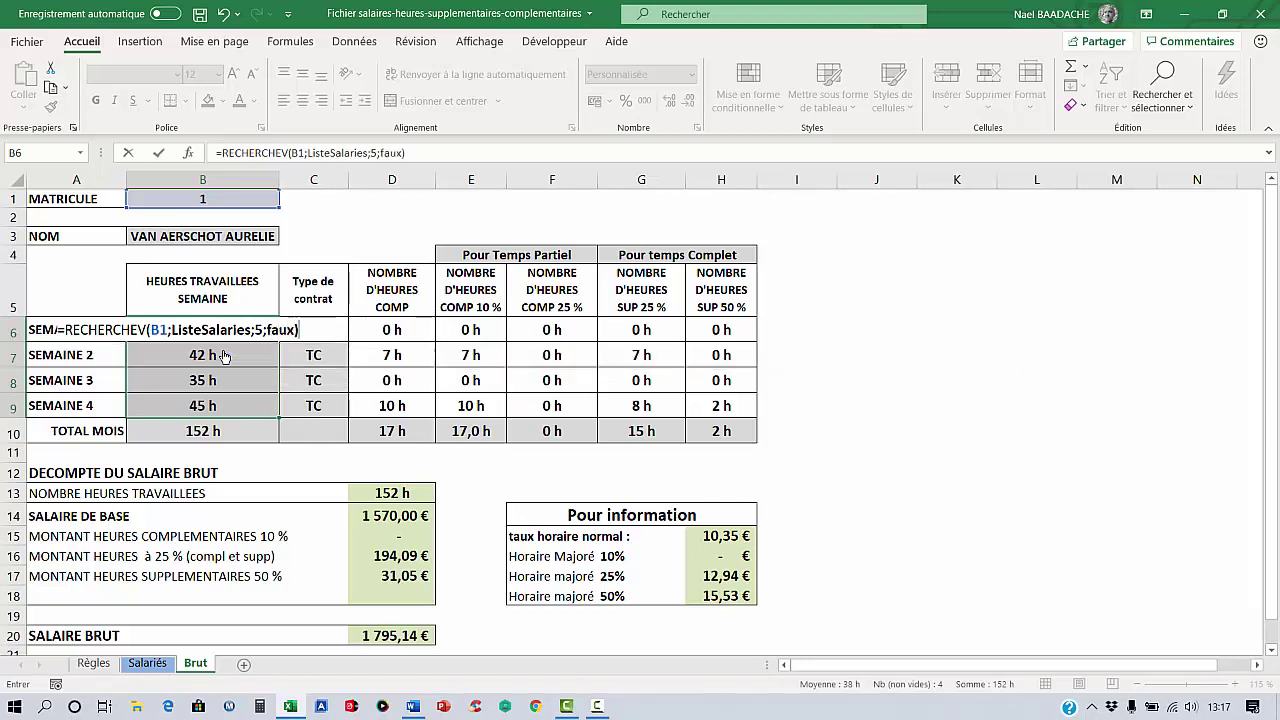
# Enter the lookup in B6:B9 and make the B1 reference absolute as $B$1
pyautogui.hotkey('ctrl', 'Return')
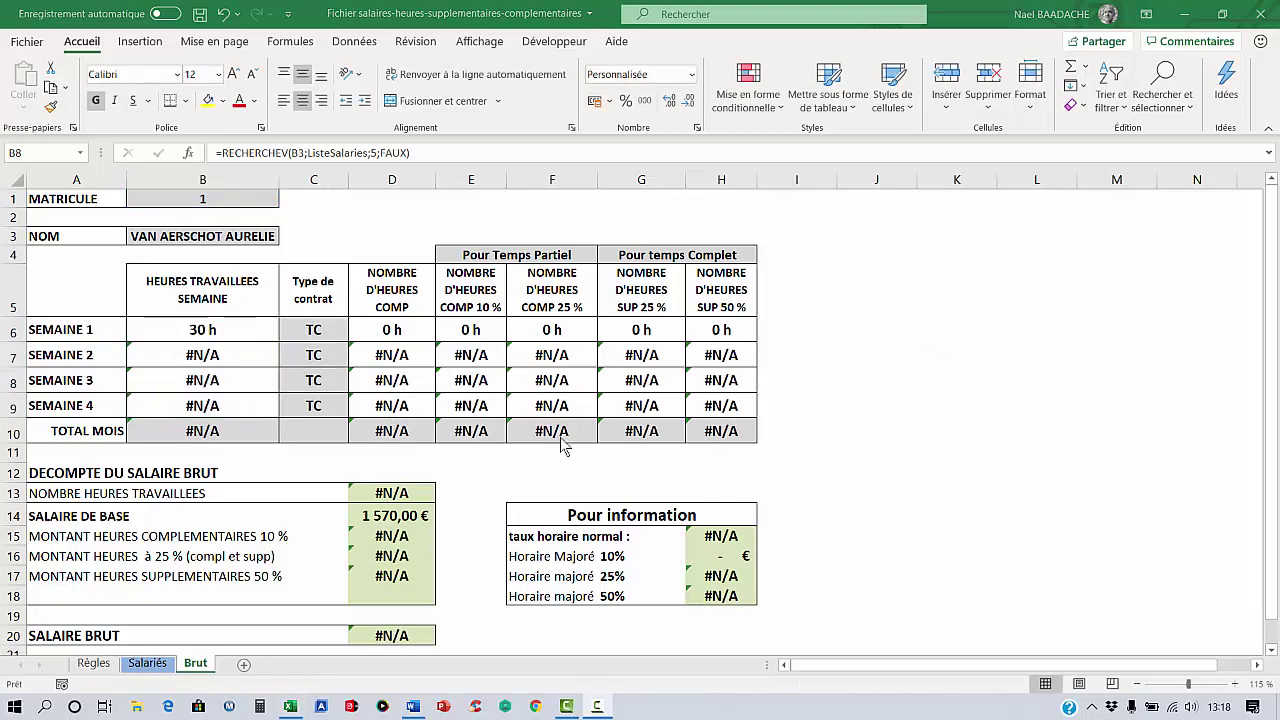
pyautogui.press('Down')
pyautogui.press('Down')
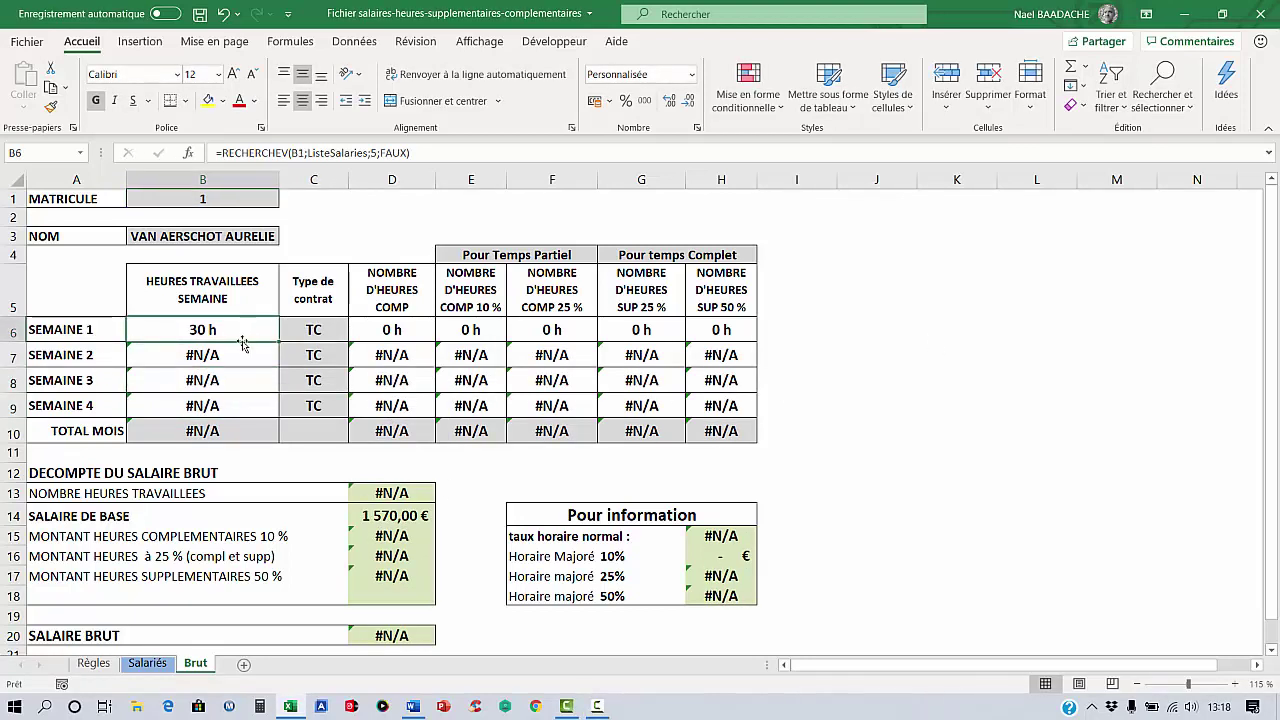
pyautogui.moveTo(241, 331); pyautogui.dragTo(222, 403)
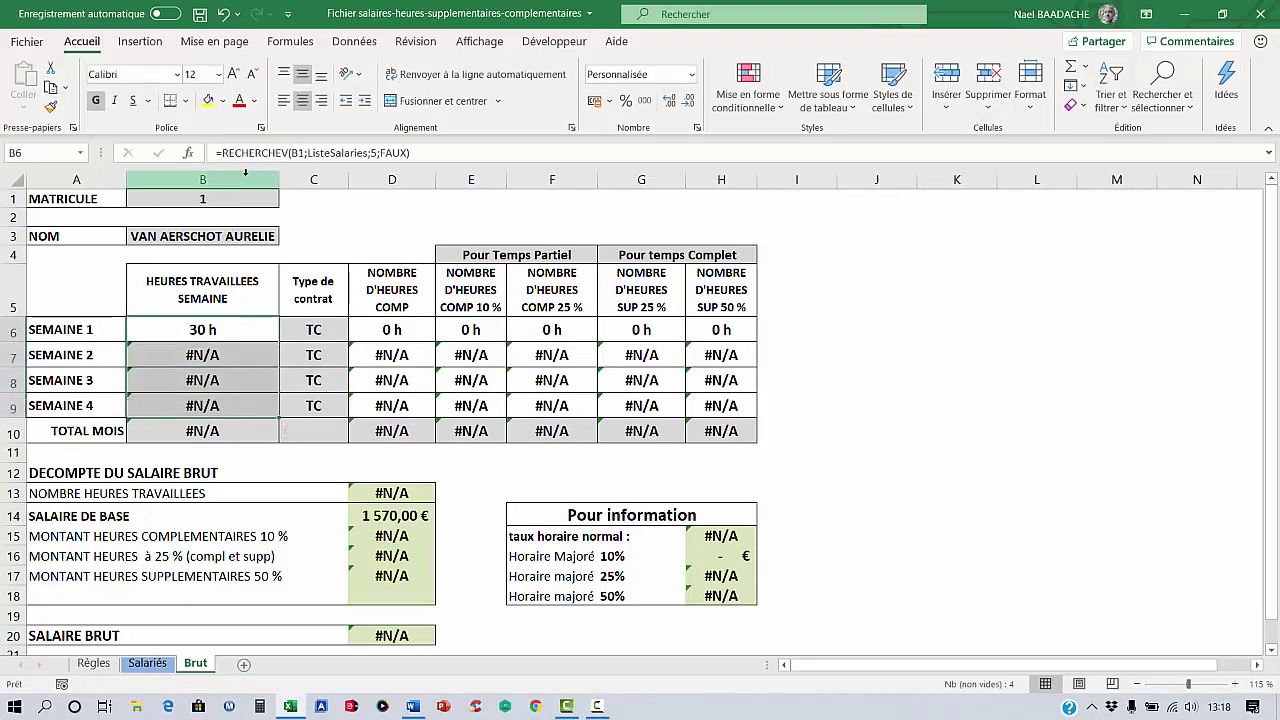
pyautogui.click(296, 153)
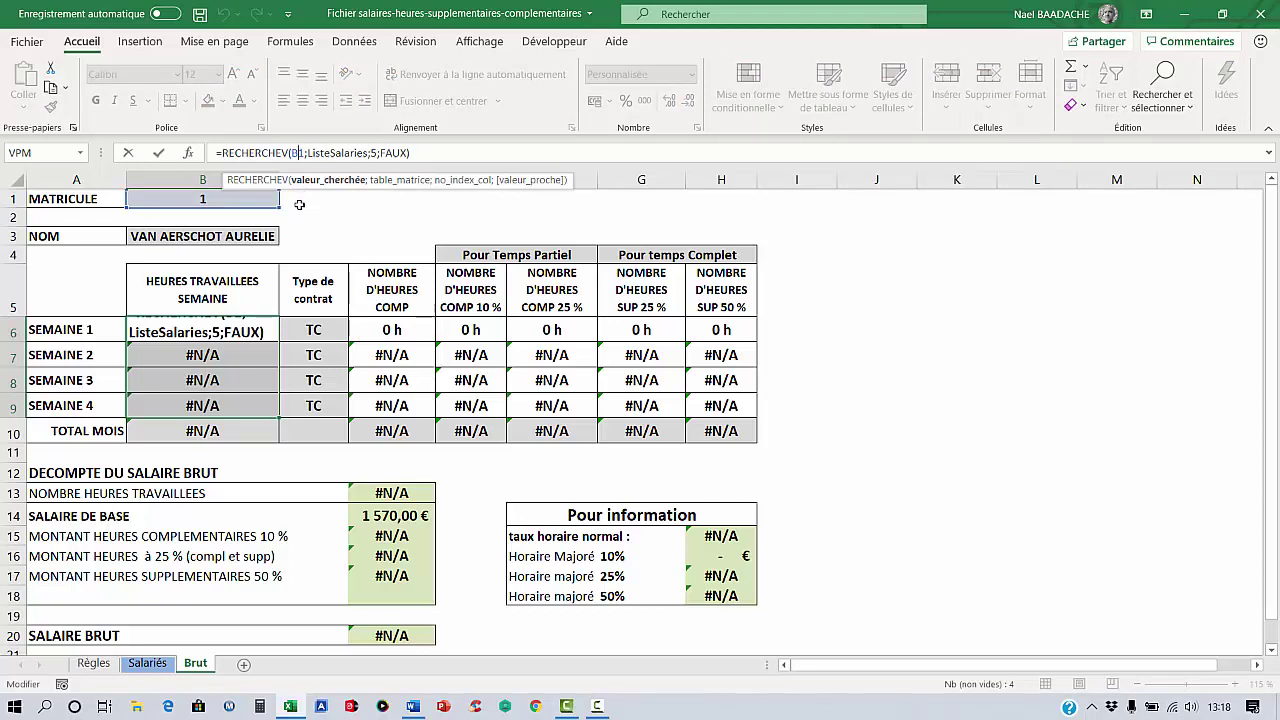
pyautogui.press('F4')
pyautogui.press('Return')
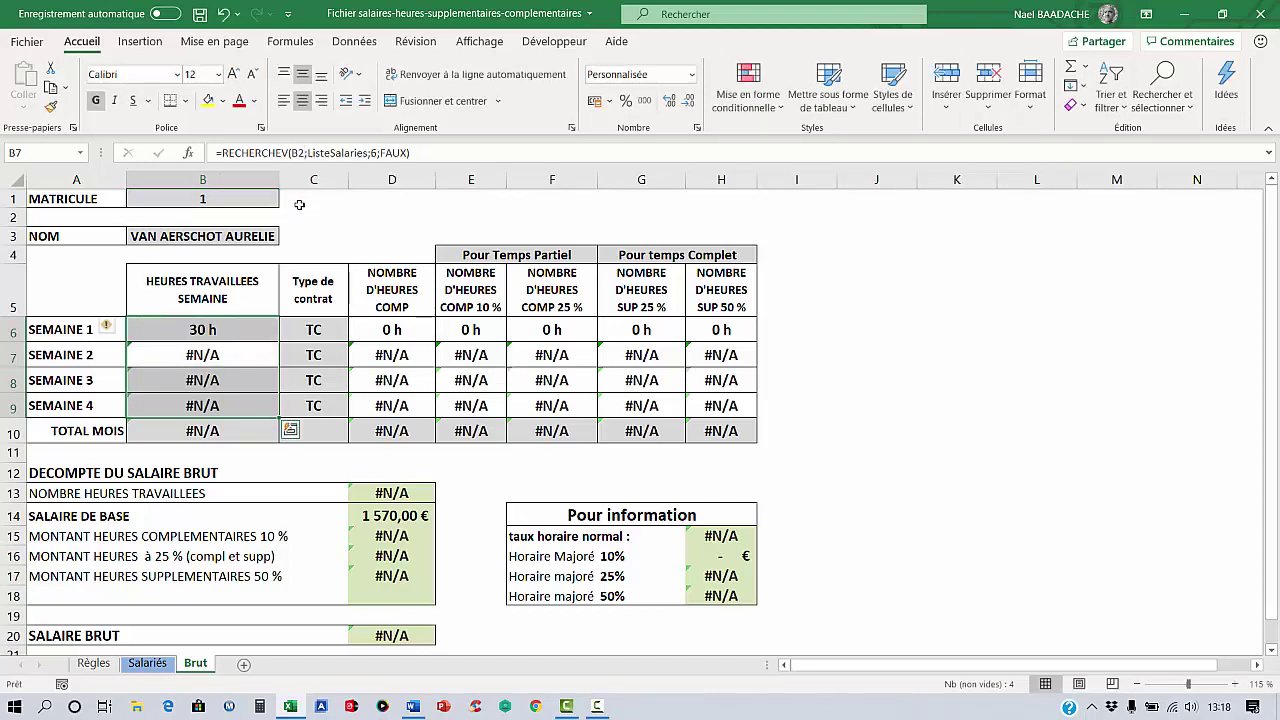
# Refill =RECHERCHEV($B$1;ListeSalaries;5;FAUX) across B6:B9 so every week shows 30 h
pyautogui.click(238, 328)
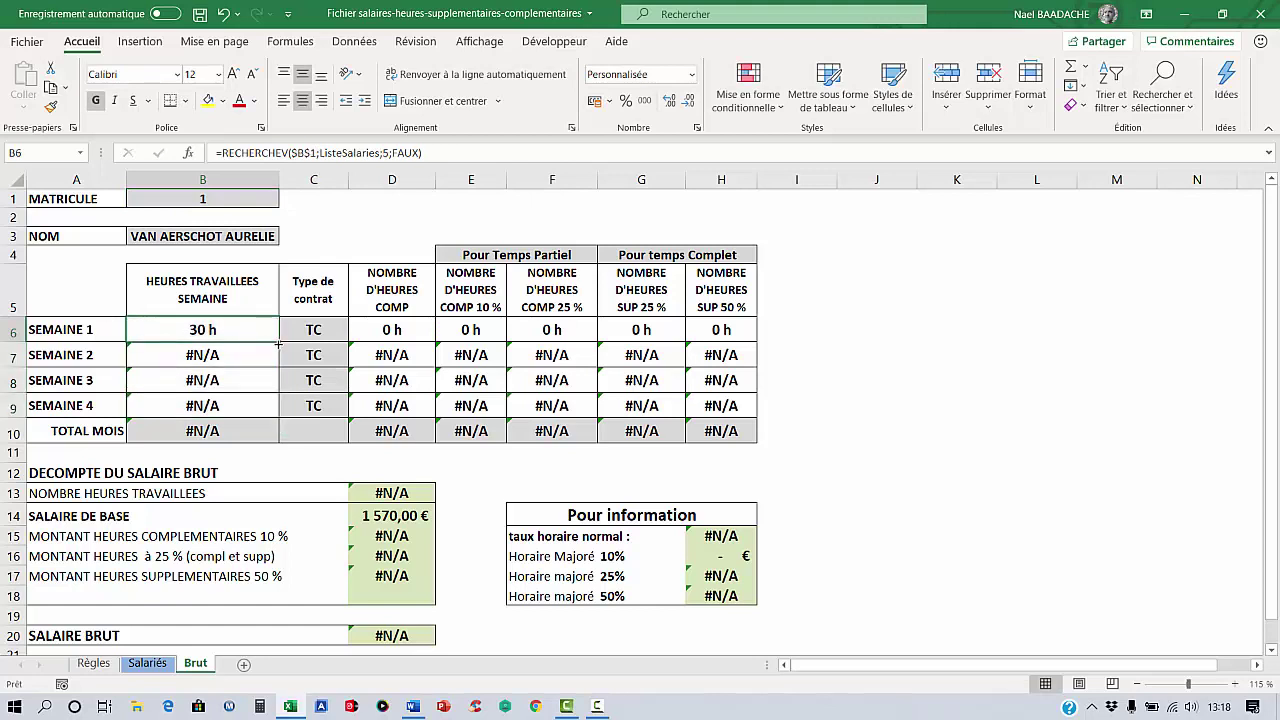
pyautogui.moveTo(252, 334); pyautogui.dragTo(239, 392)
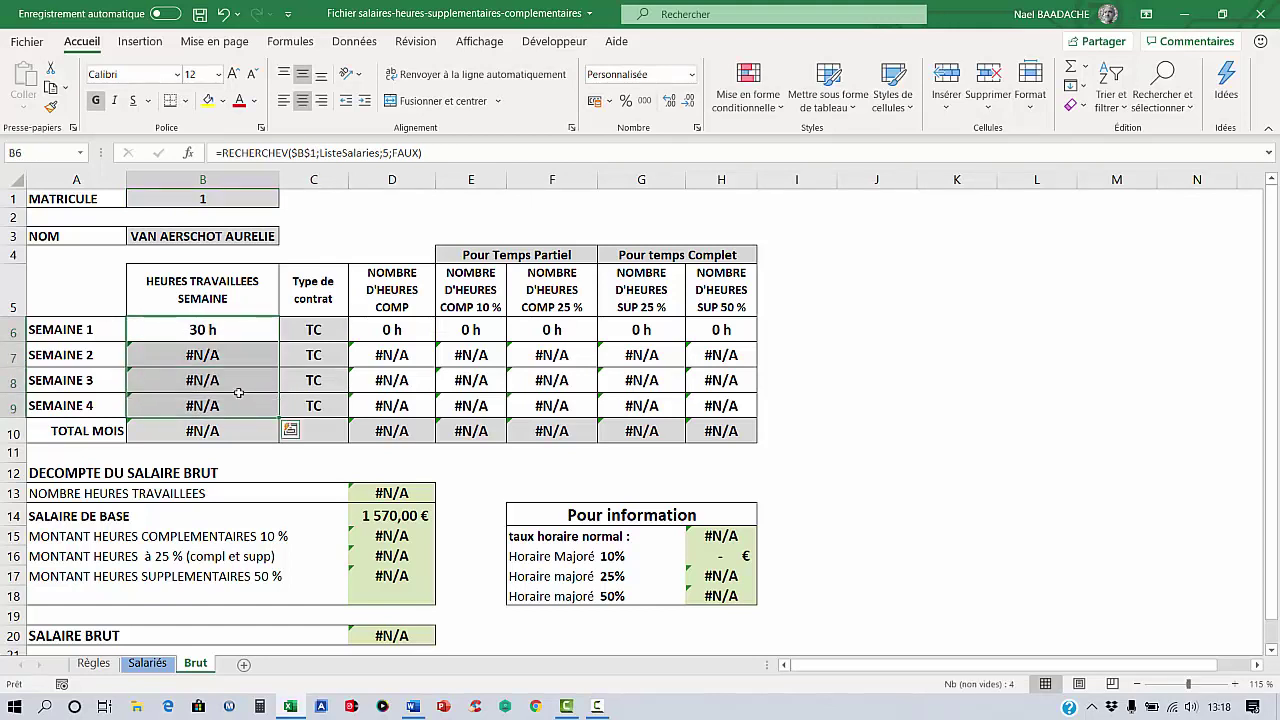
pyautogui.press('F2')
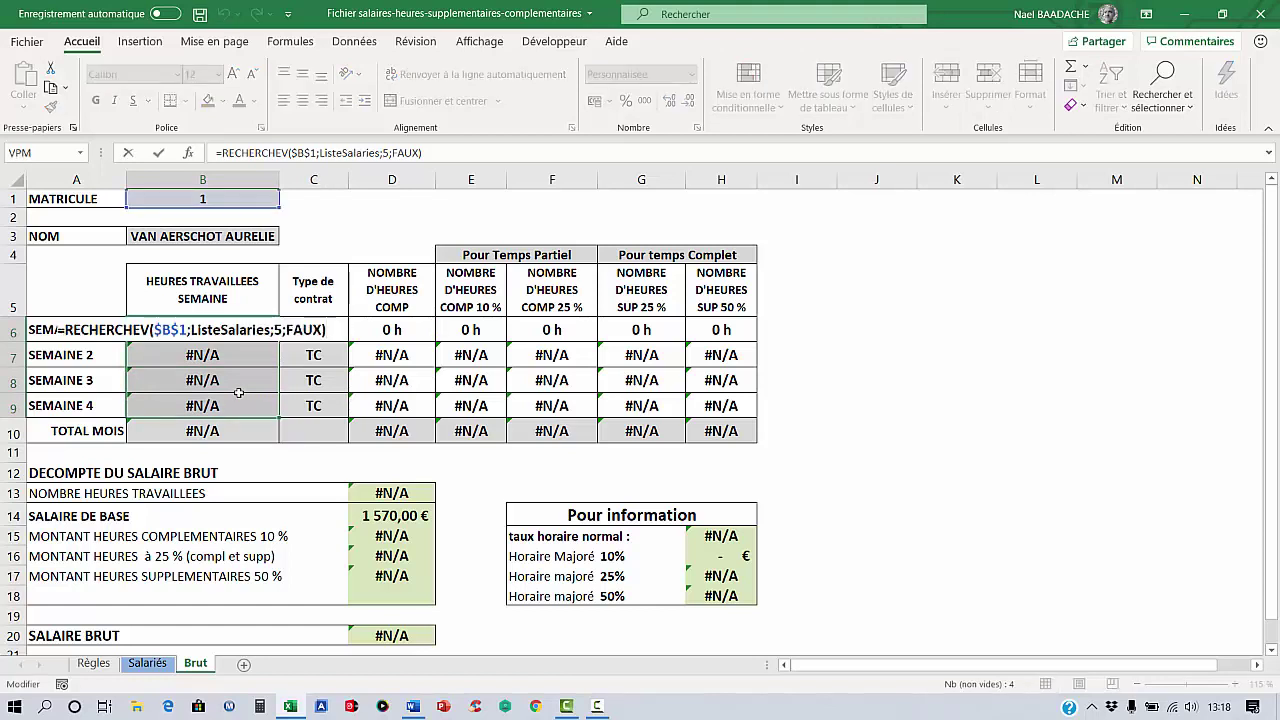
pyautogui.hotkey('ctrl', 'Return')
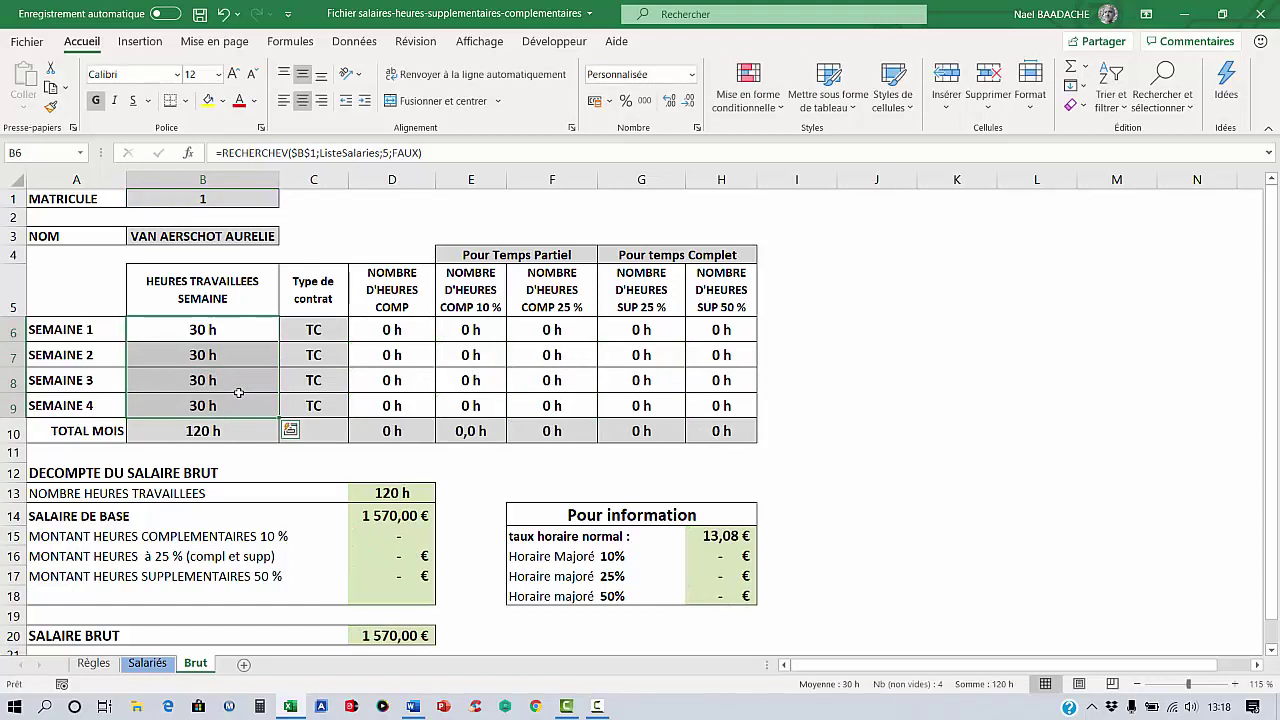
# Change the column index in week 2's lookup in B7 so it returns 42 h
pyautogui.click(205, 352)
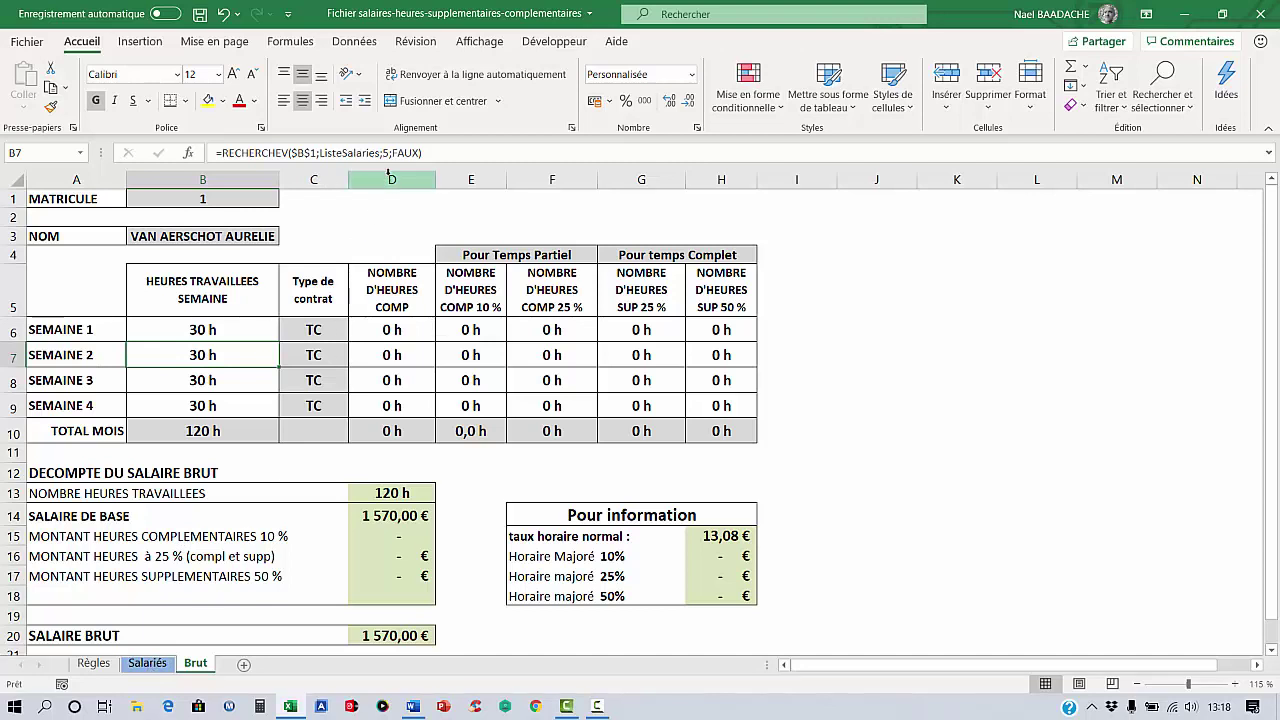
pyautogui.click(383, 152)
pyautogui.click(383, 152)
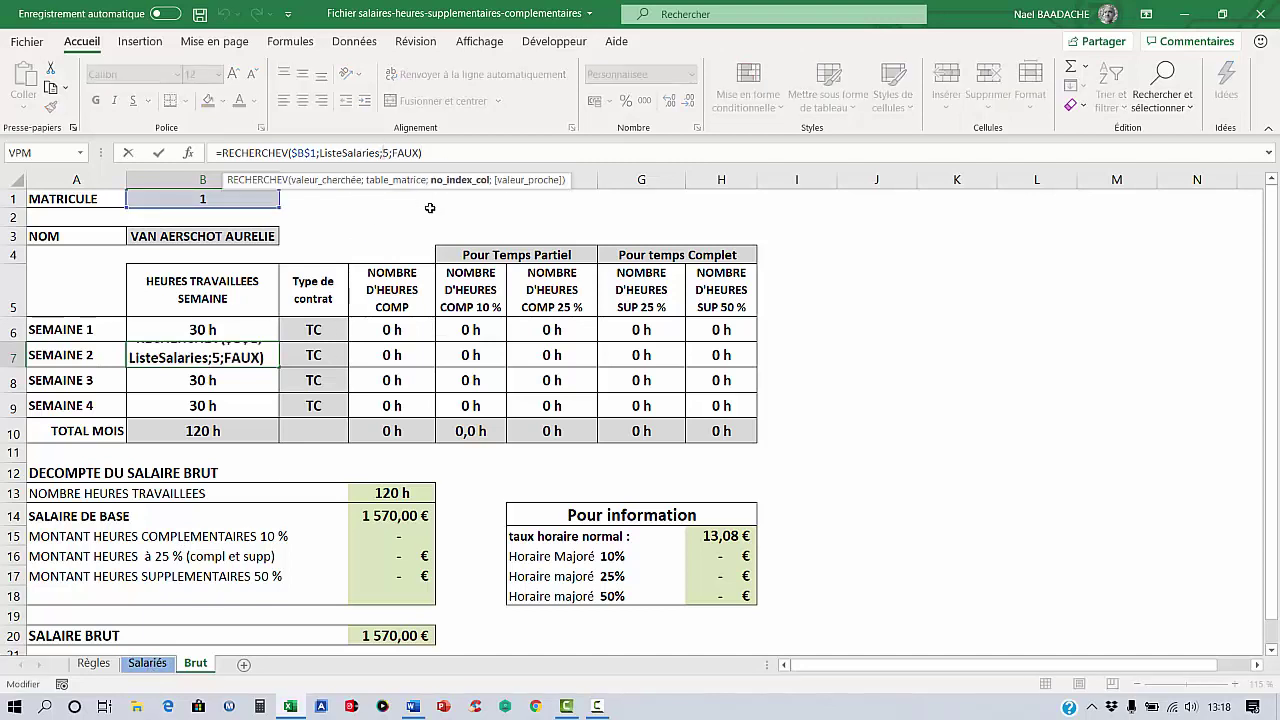
pyautogui.press('Delete')
pyautogui.write('4')
pyautogui.press('Return')
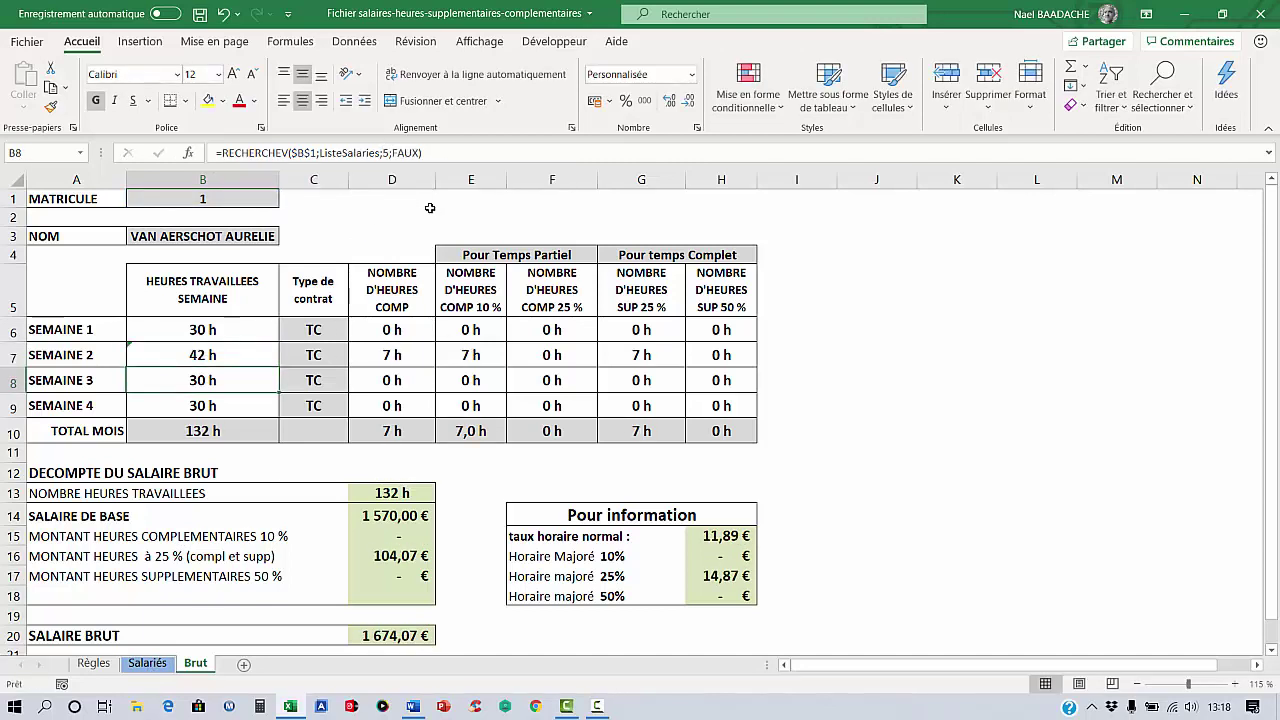
# Change the column indexes for weeks 3 and 4, returning 35 h and 45 h
pyautogui.click(389, 152)
pyautogui.press('BackSpace')
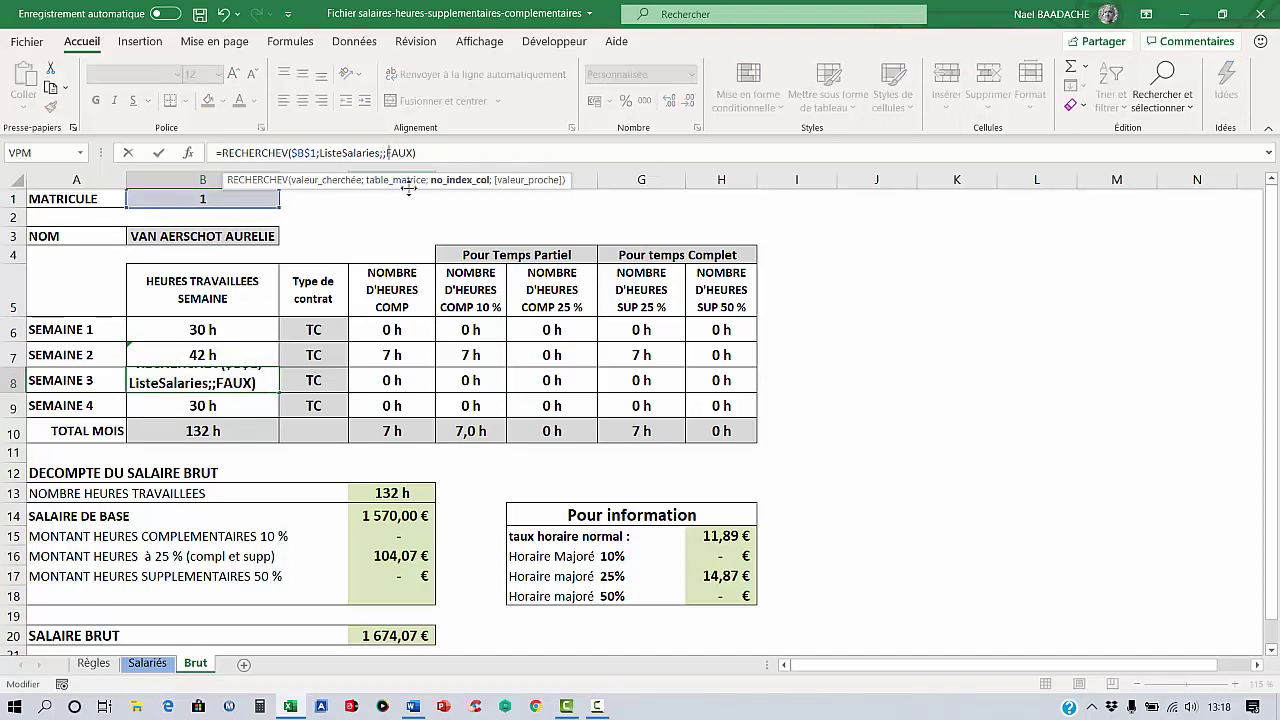
pyautogui.write('5')
pyautogui.press('Return')
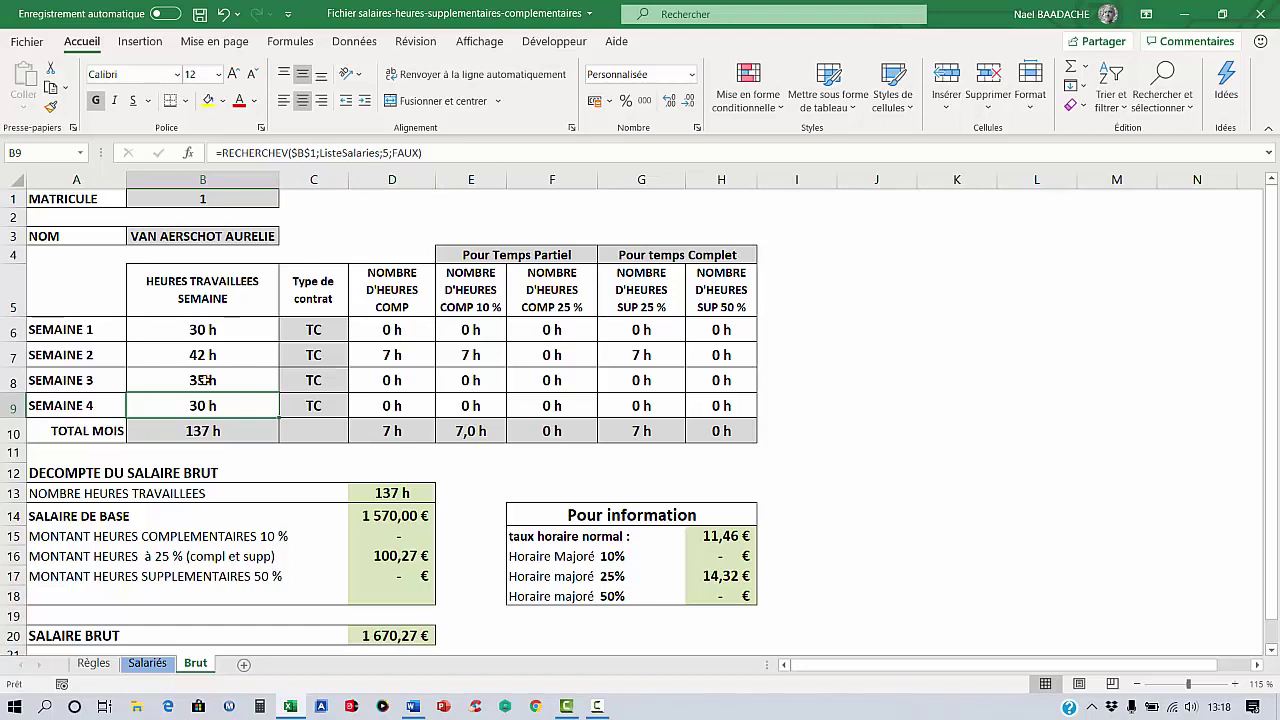
pyautogui.click(383, 152)
pyautogui.write('5')
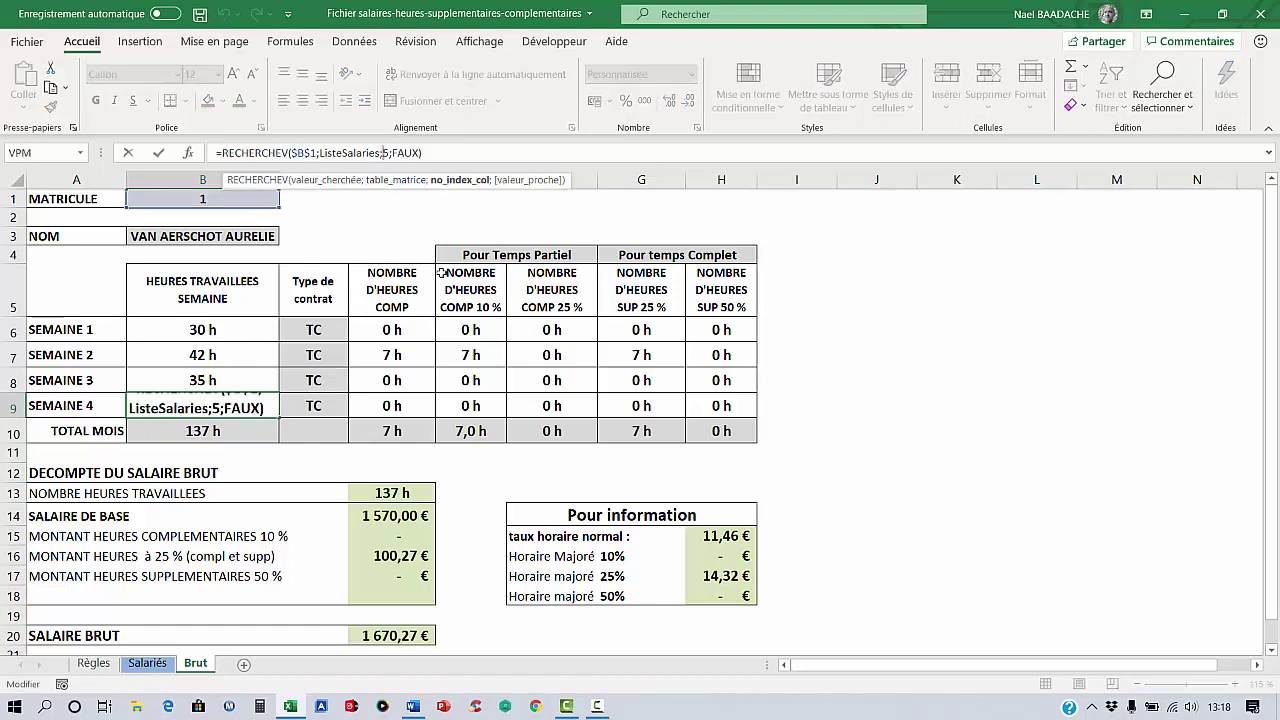
pyautogui.press('Return')
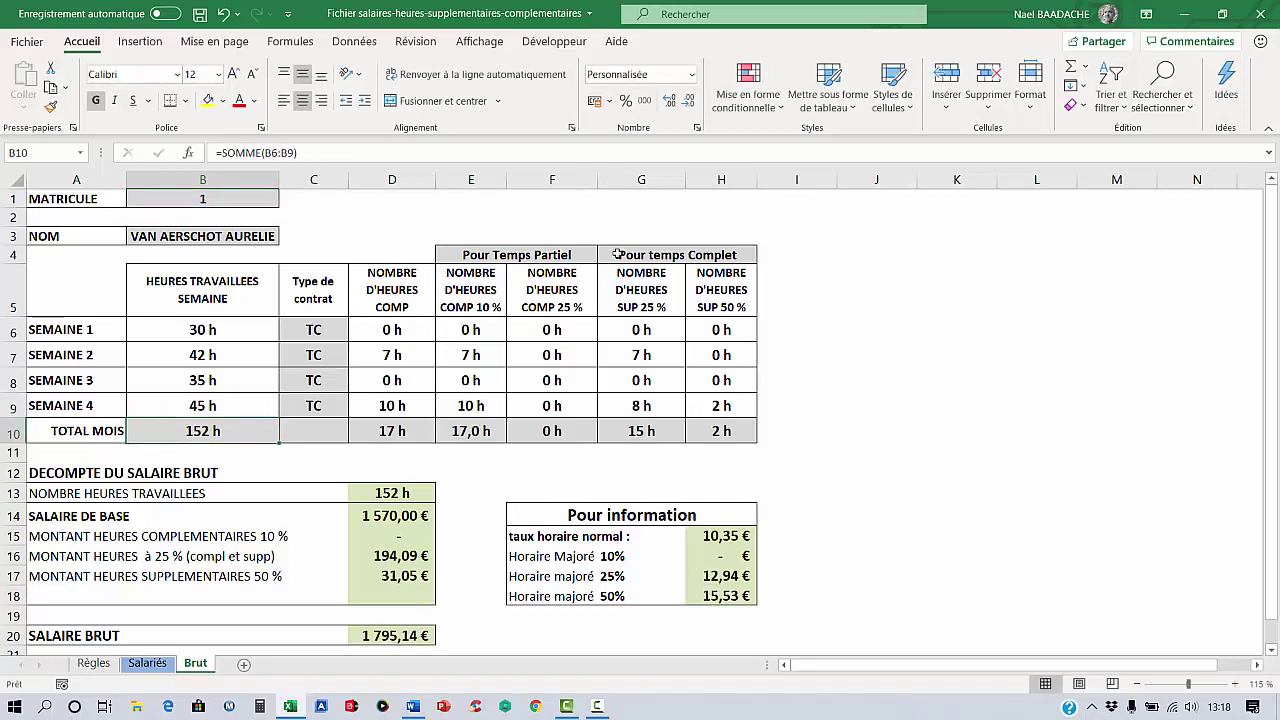
pyautogui.moveTo(230, 336); pyautogui.dragTo(235, 382)
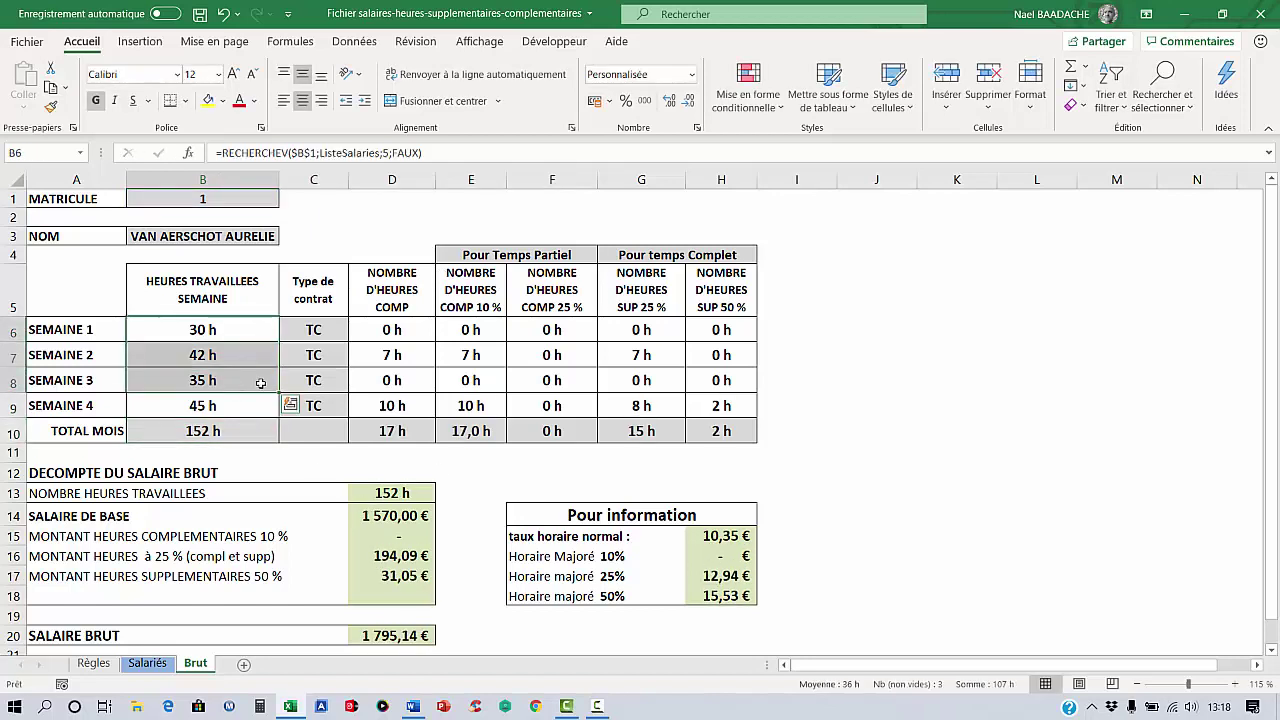
pyautogui.moveTo(322, 327); pyautogui.dragTo(320, 405)
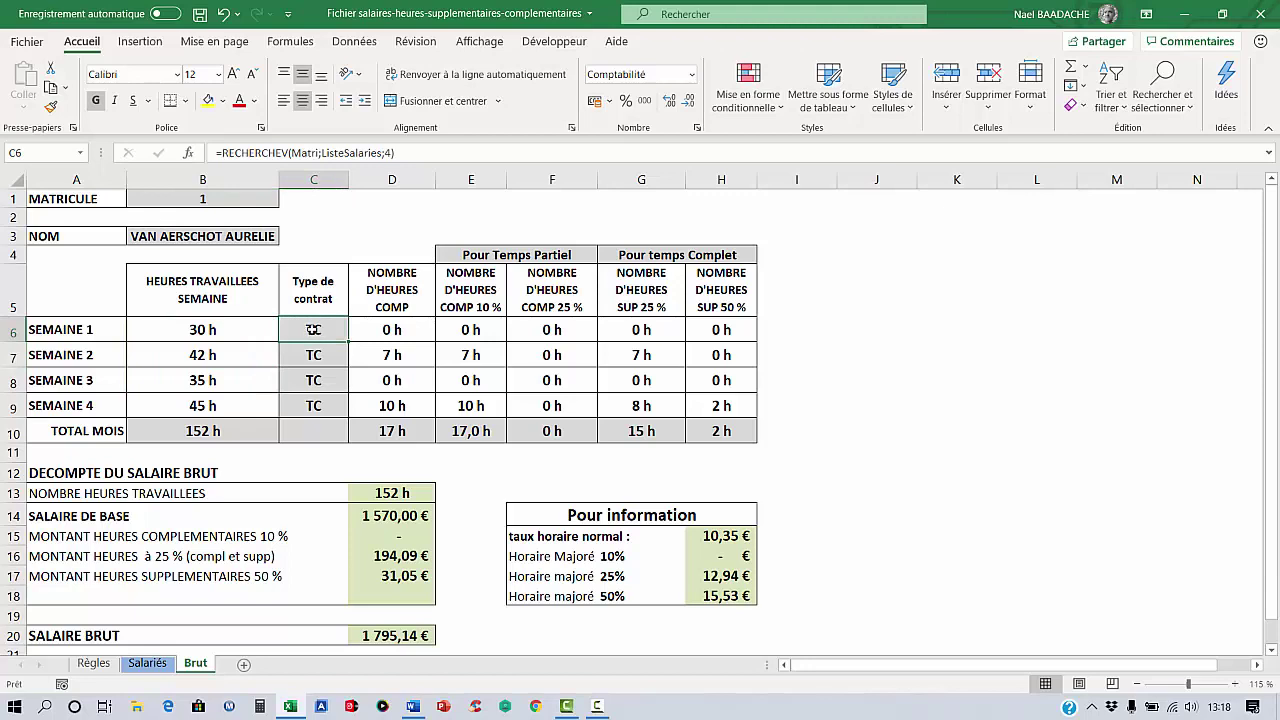
pyautogui.click(149, 665)
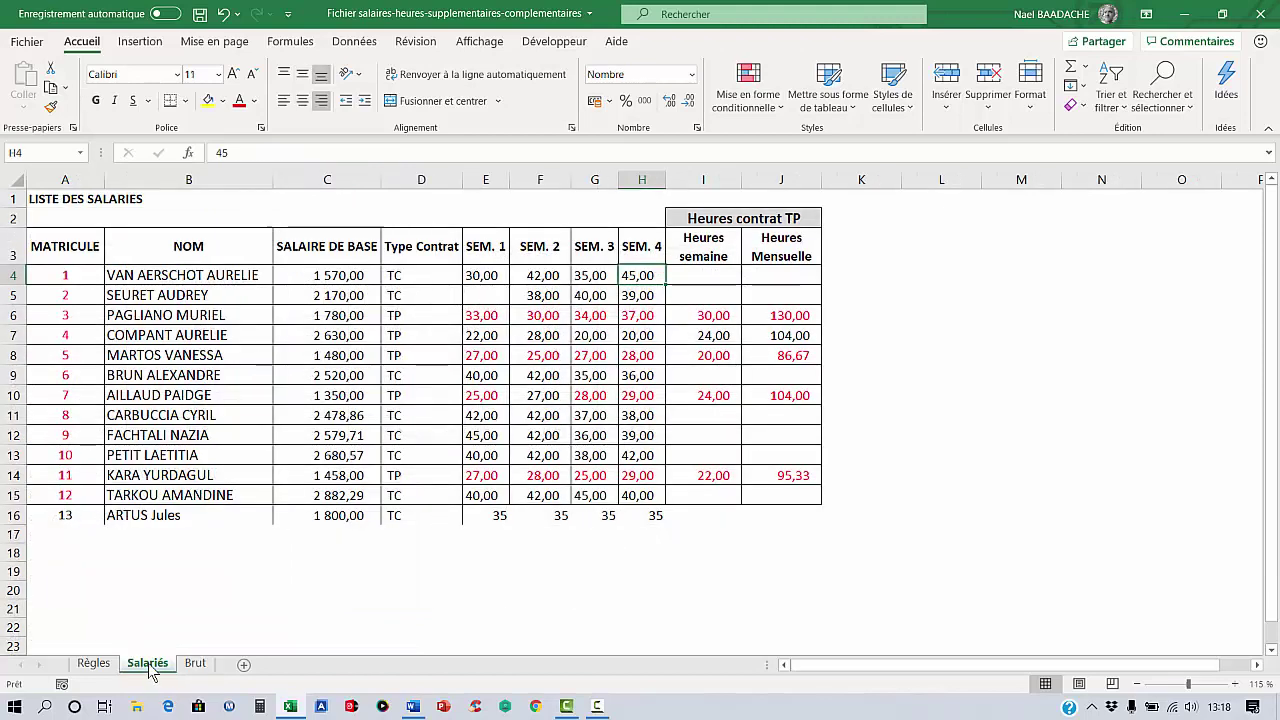
pyautogui.click(76, 274)
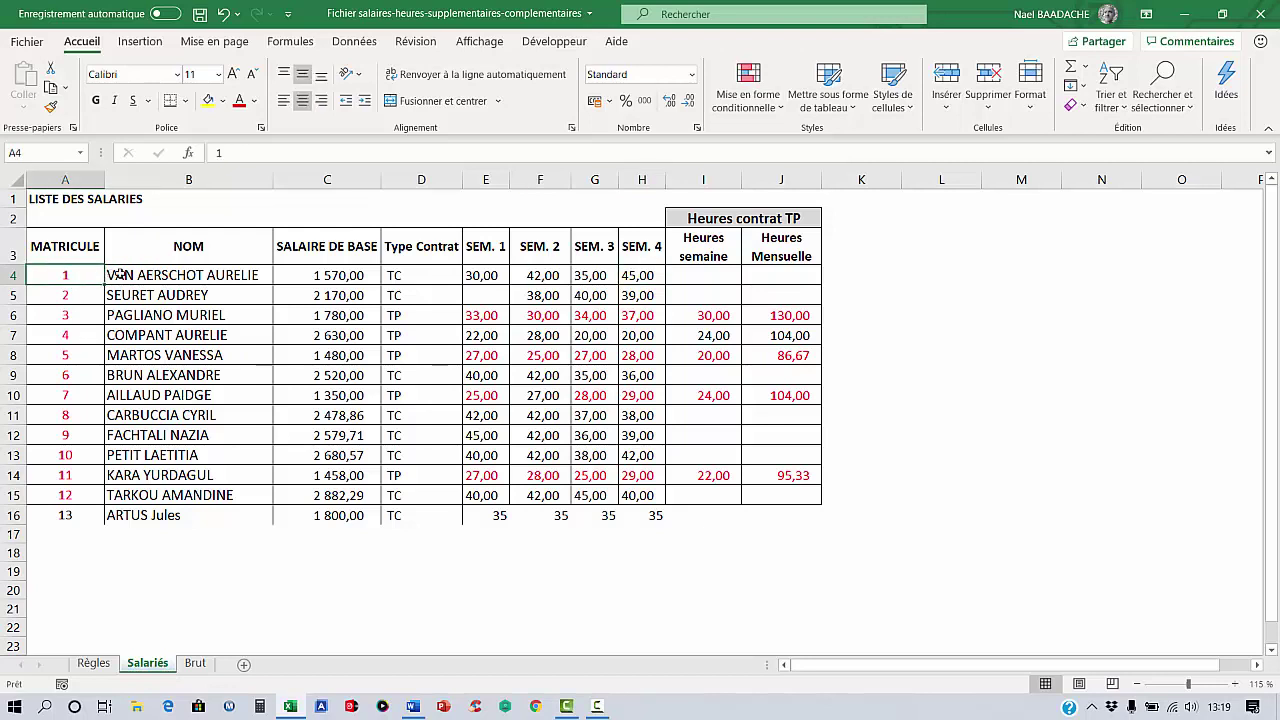
pyautogui.click(118, 274)
pyautogui.click(300, 274)
pyautogui.click(407, 277)
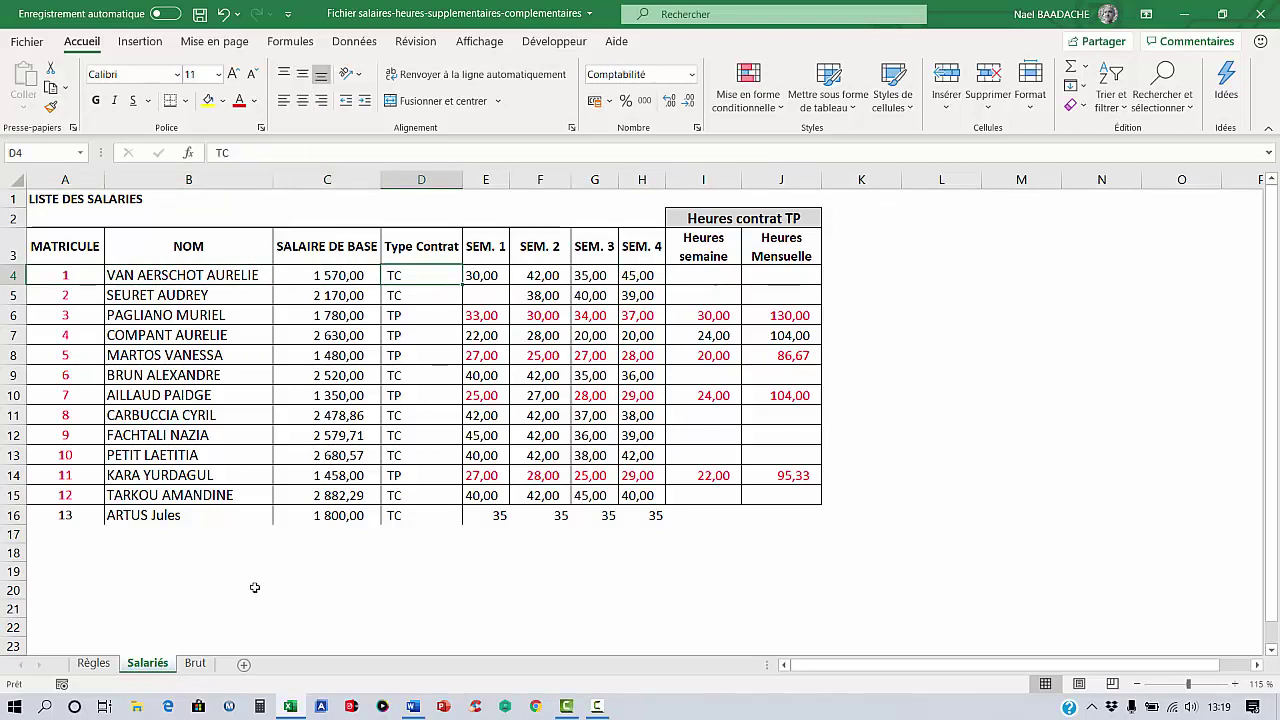
pyautogui.click(196, 664)
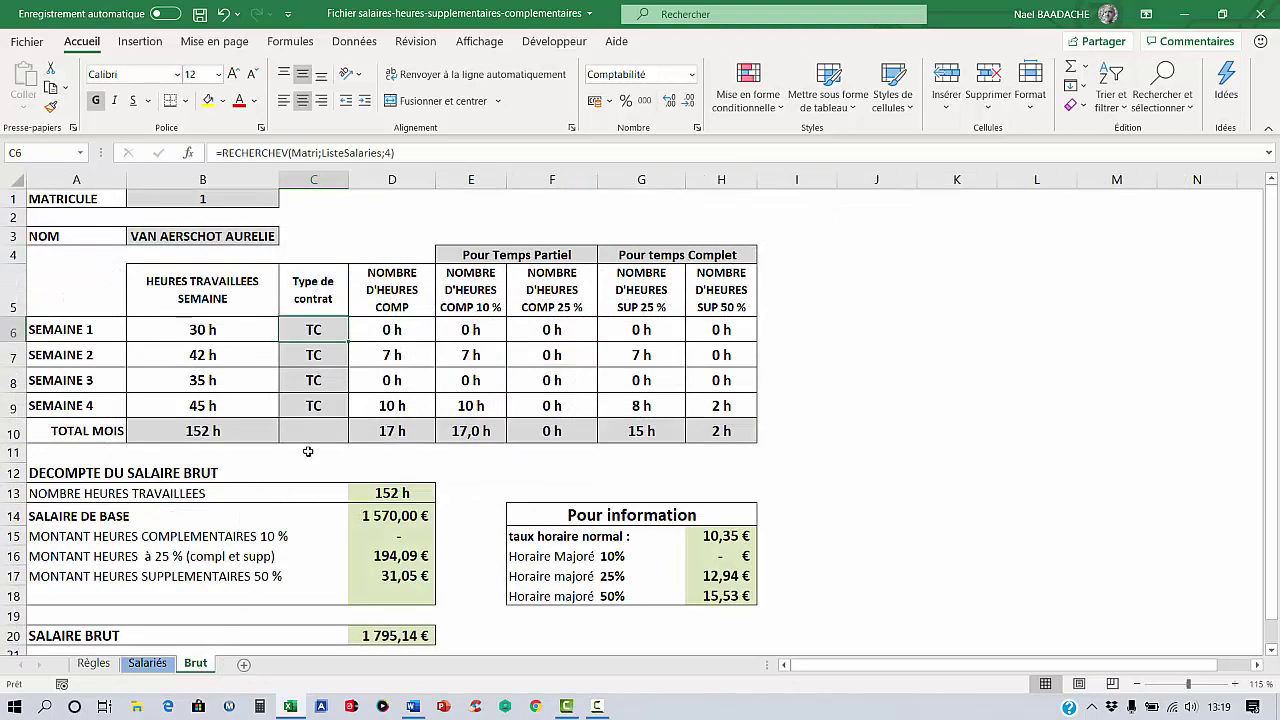
# Clear the existing contract type formulas in C6:C9
pyautogui.moveTo(314, 327); pyautogui.dragTo(306, 402)
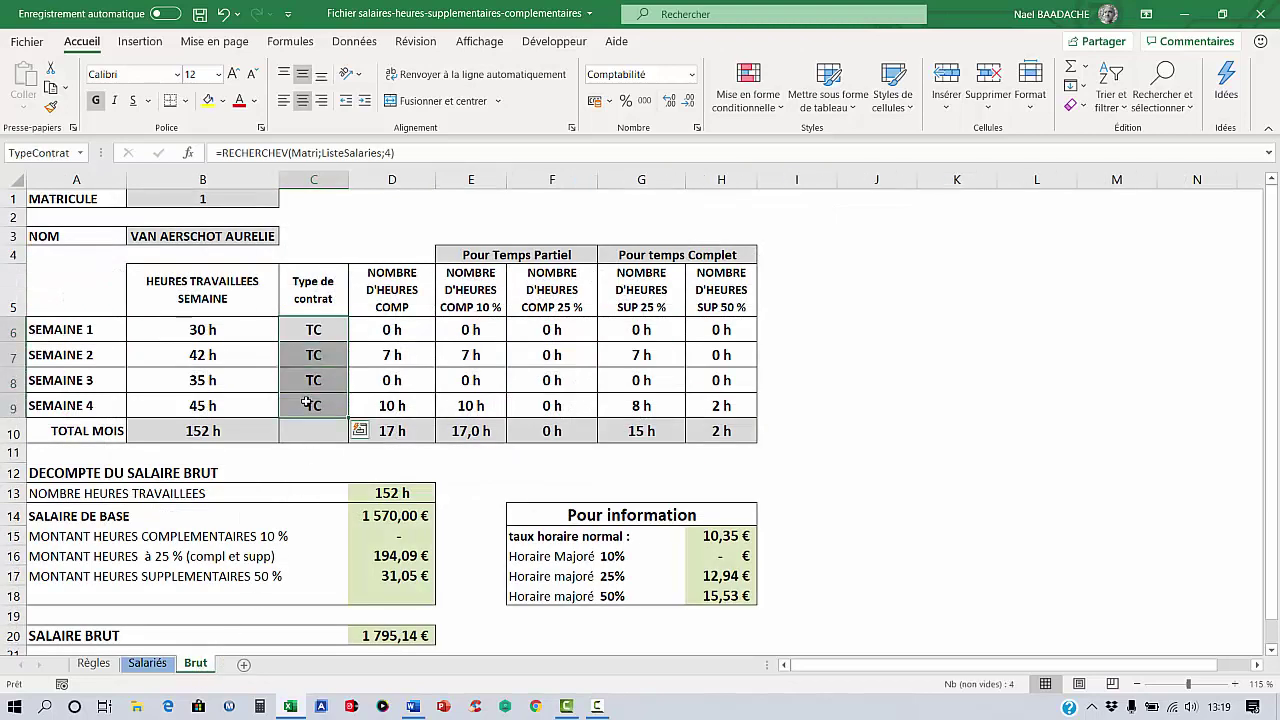
pyautogui.write('=')
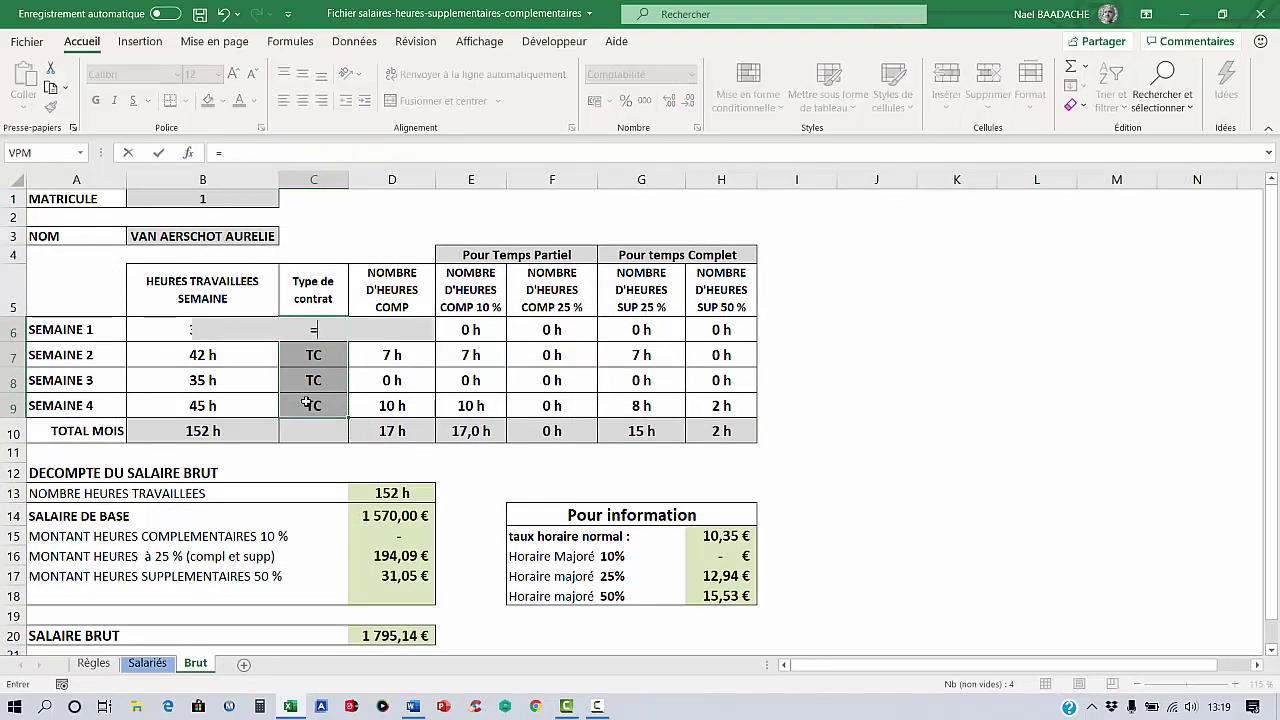
pyautogui.press('Escape')
pyautogui.press('Delete')
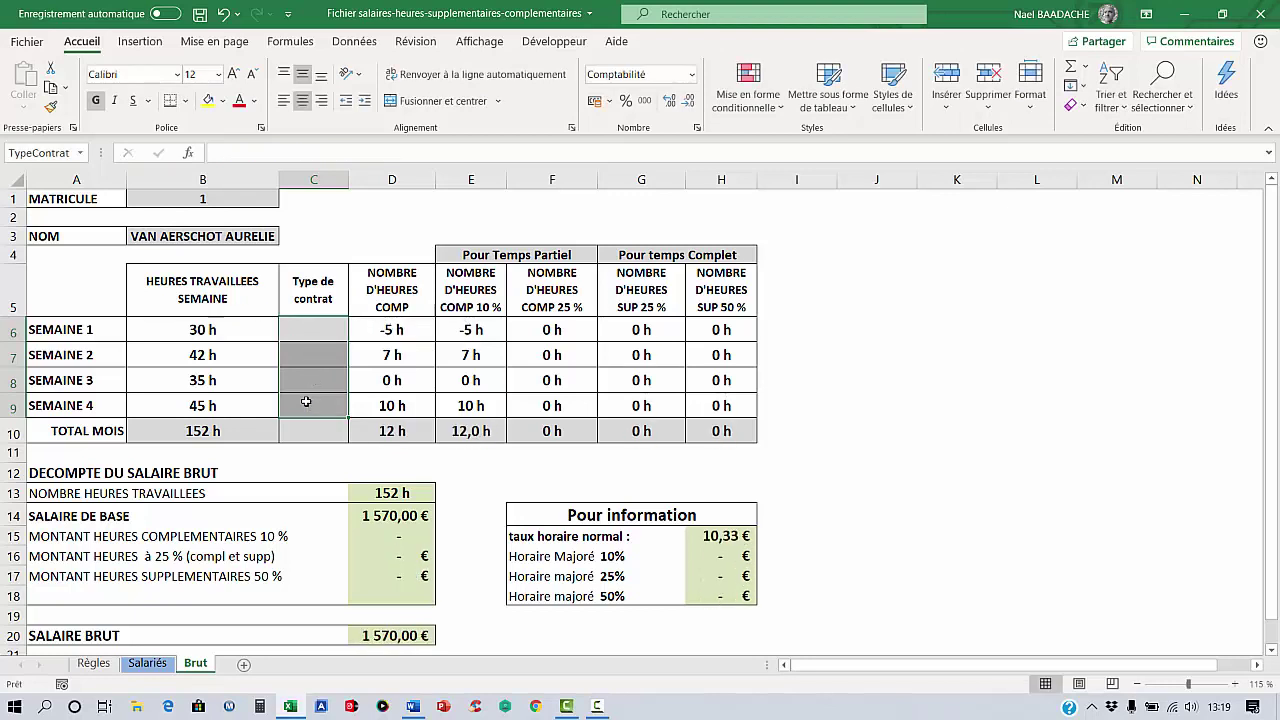
# Start =RECHERCHEV in C6 using the absolute $B$1 matricule as lookup value
pyautogui.write('=R')
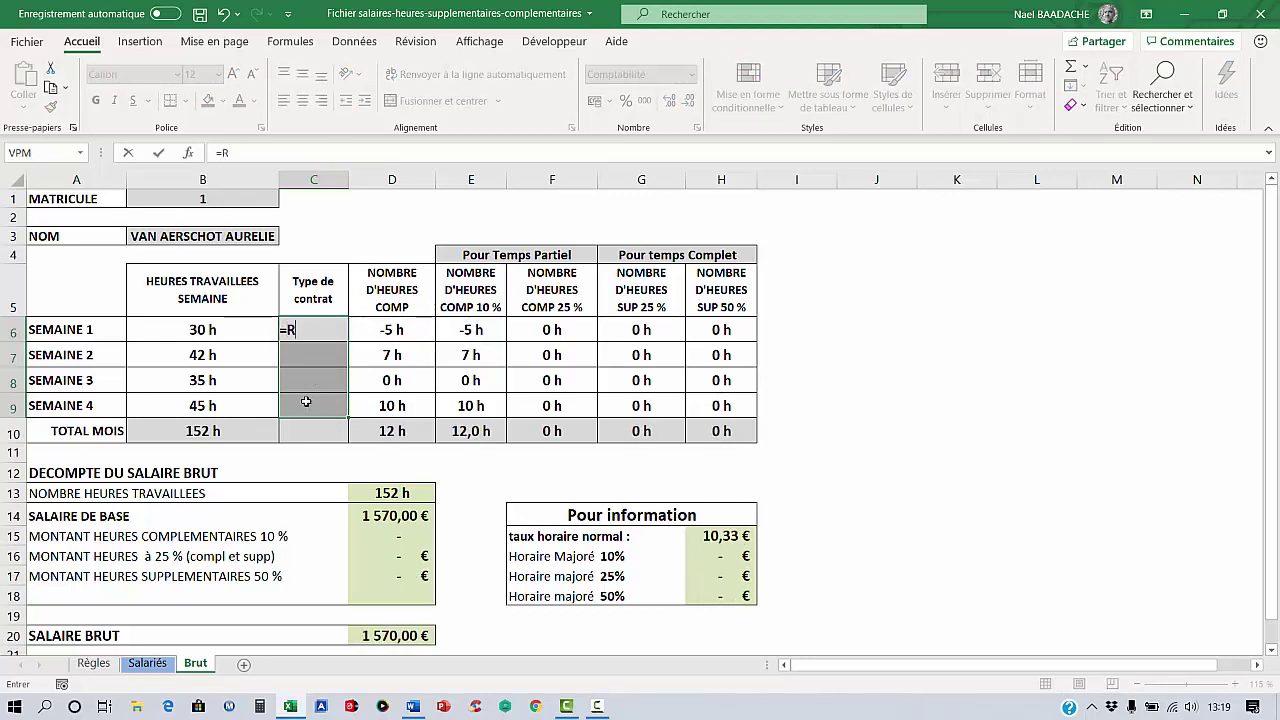
pyautogui.write('ehcer')
pyautogui.press('BackSpace')
pyautogui.press('BackSpace')
pyautogui.press('BackSpace')
pyautogui.press('BackSpace')
pyautogui.press('BackSpace')
pyautogui.write('c')
pyautogui.press('BackSpace')
pyautogui.write('e')
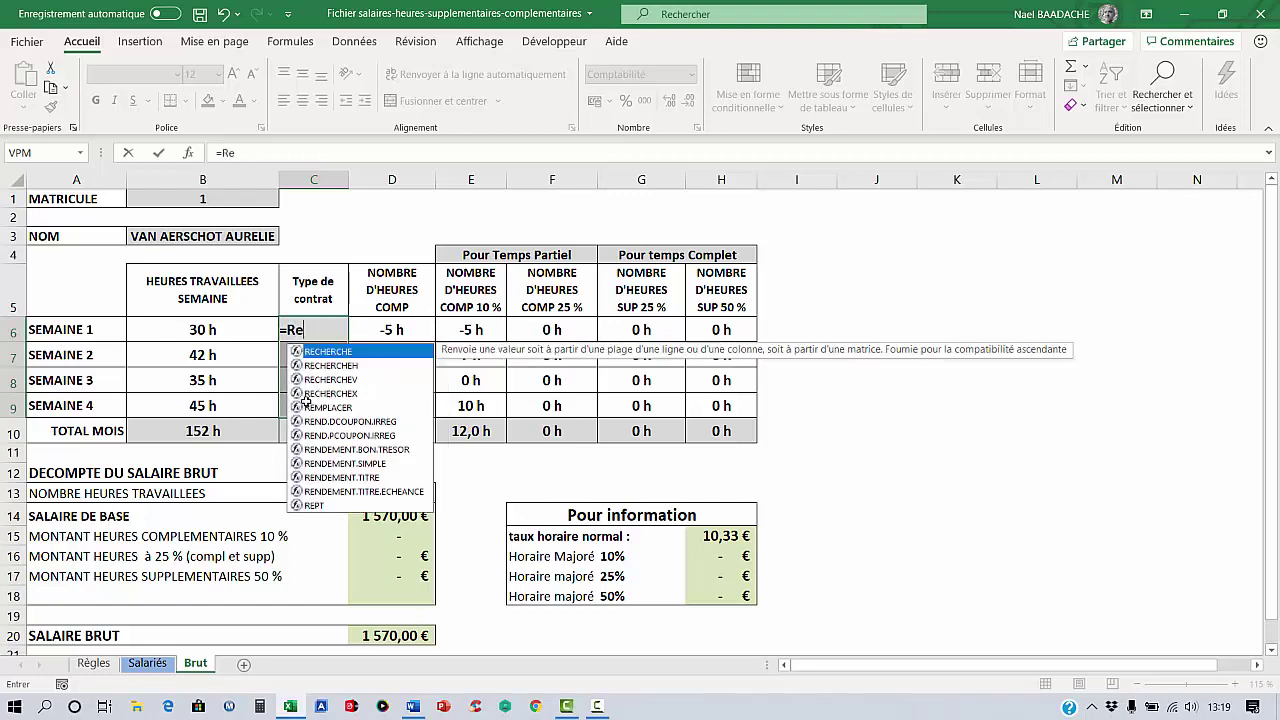
pyautogui.write('c')
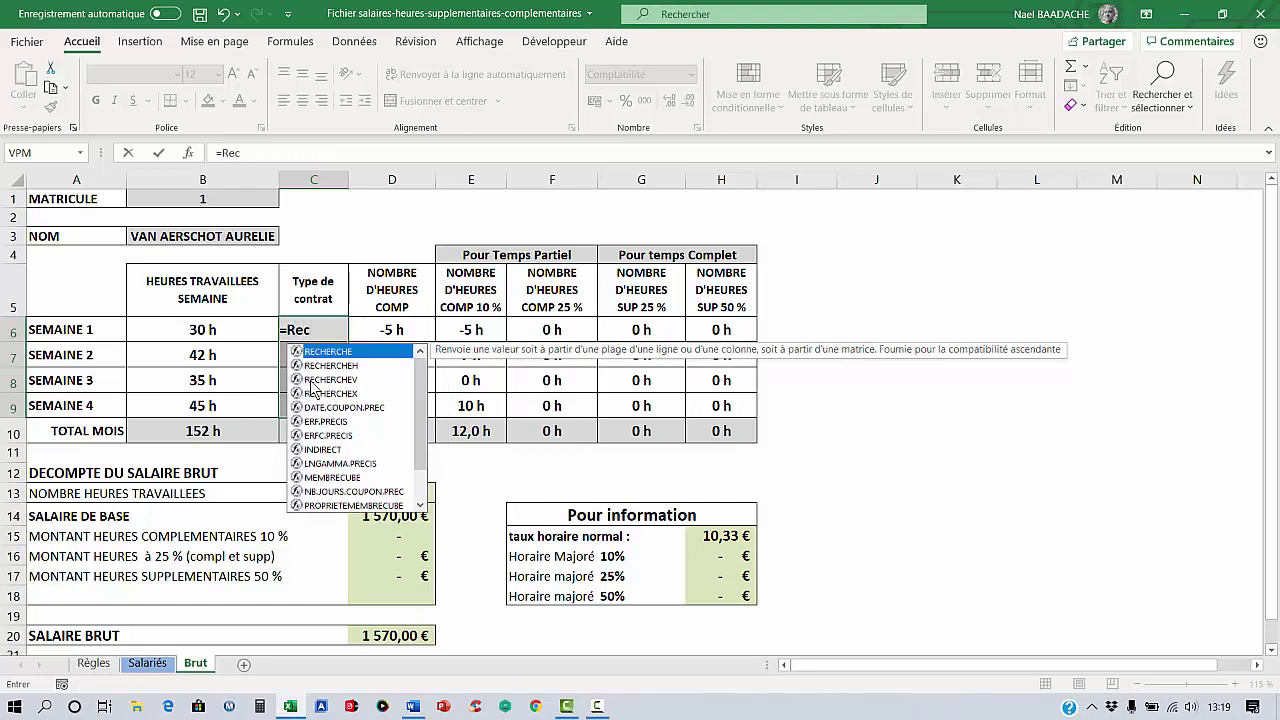
pyautogui.doubleClick(318, 380)
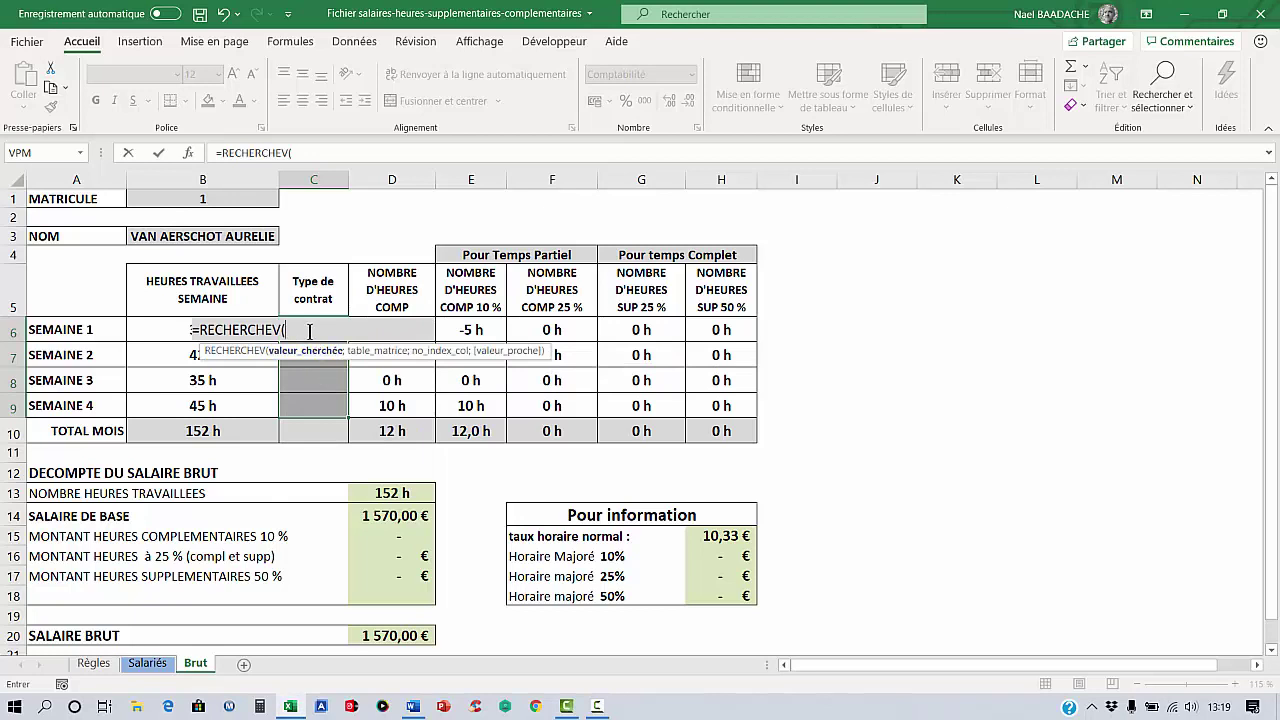
pyautogui.click(212, 198)
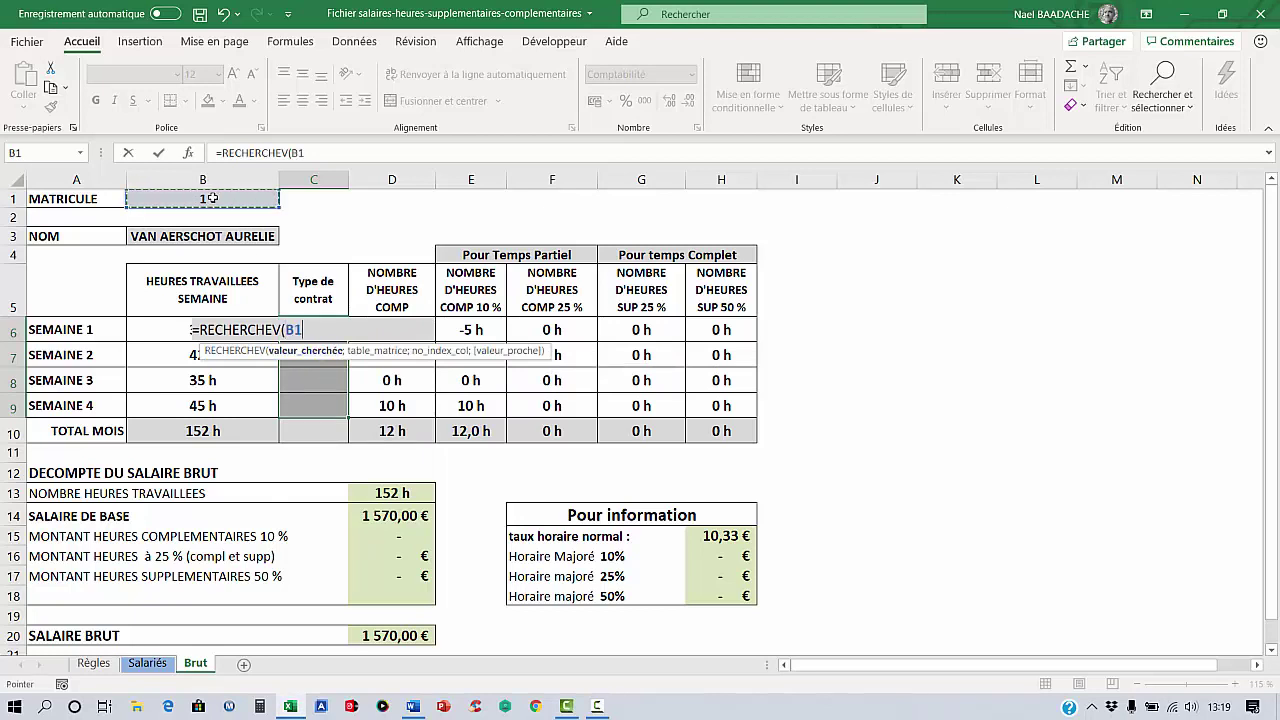
pyautogui.press('F4')
# Complete the lookup with ListeSalaries and column 4, filling C6:C9 to show TC
pyautogui.write('$B$1;')
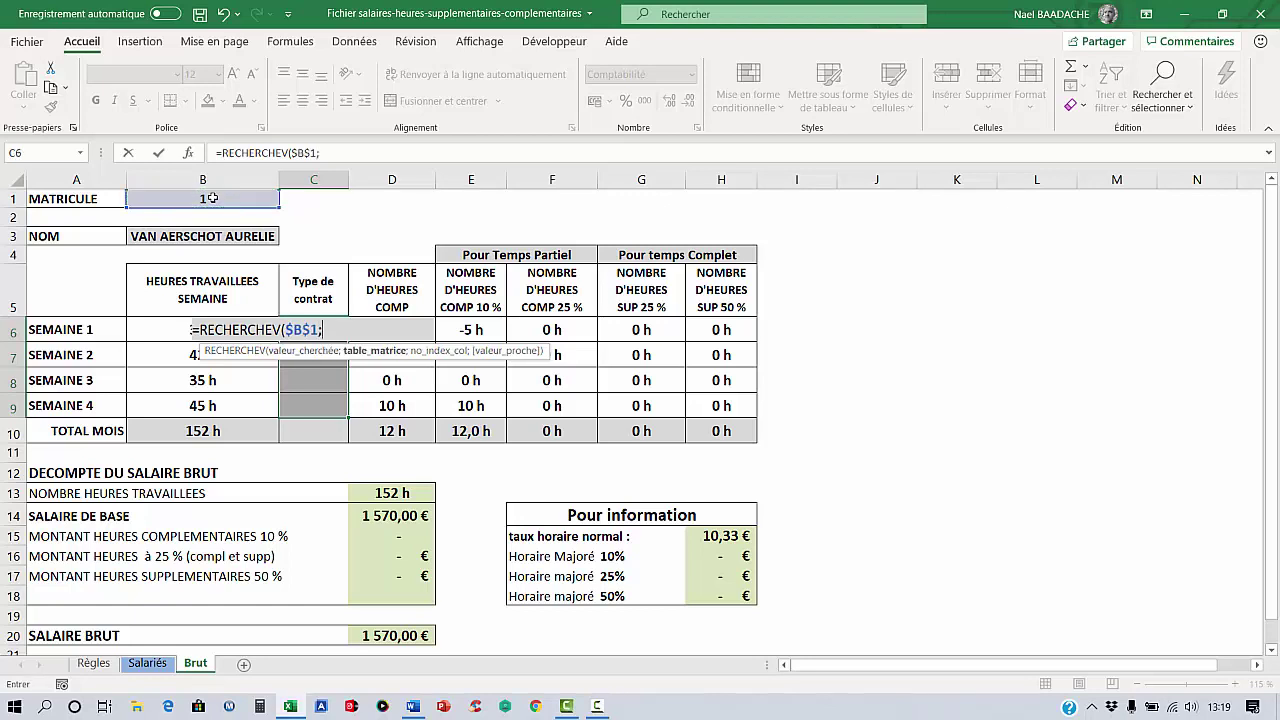
pyautogui.press('F3')
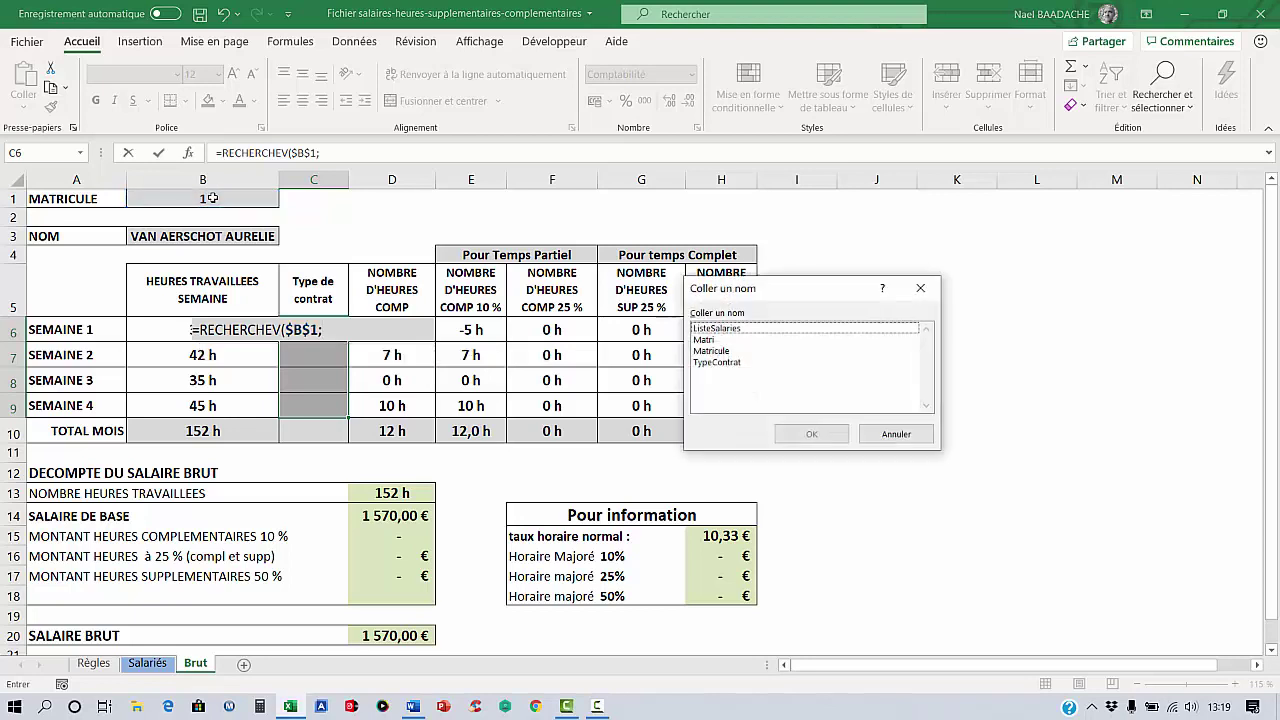
pyautogui.click(716, 329)
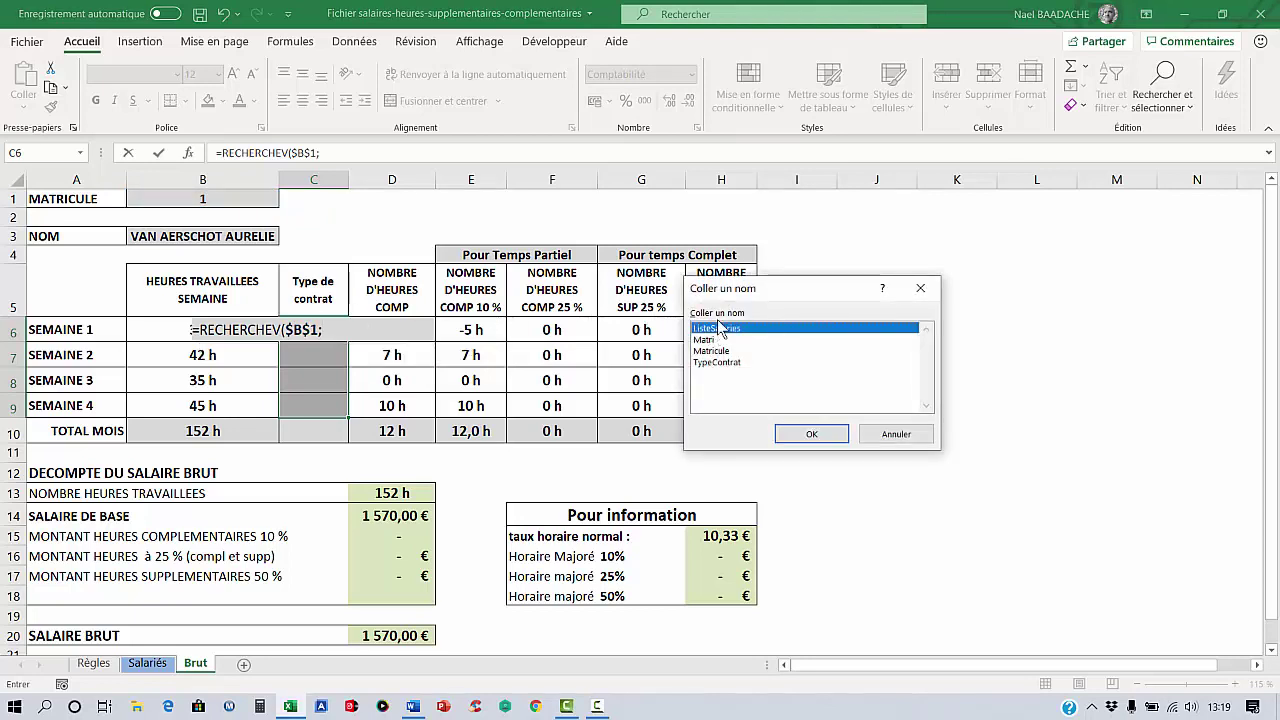
pyautogui.click(810, 435)
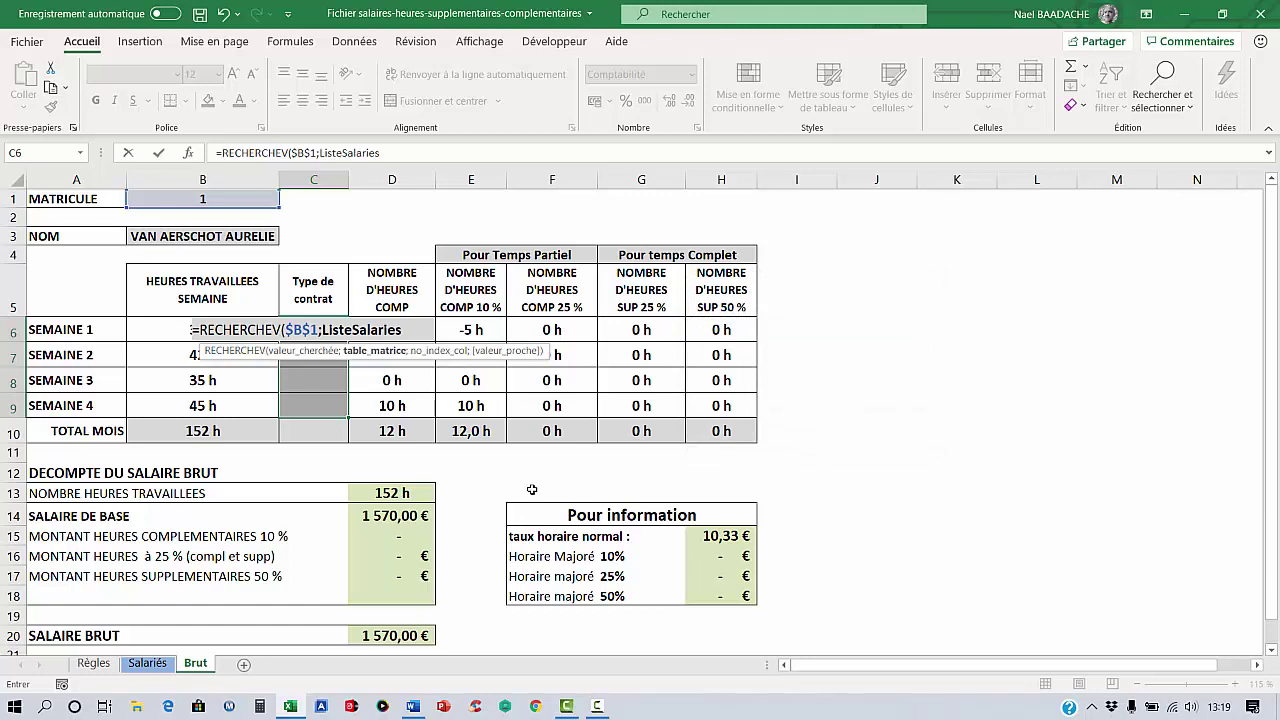
pyautogui.write(';4')
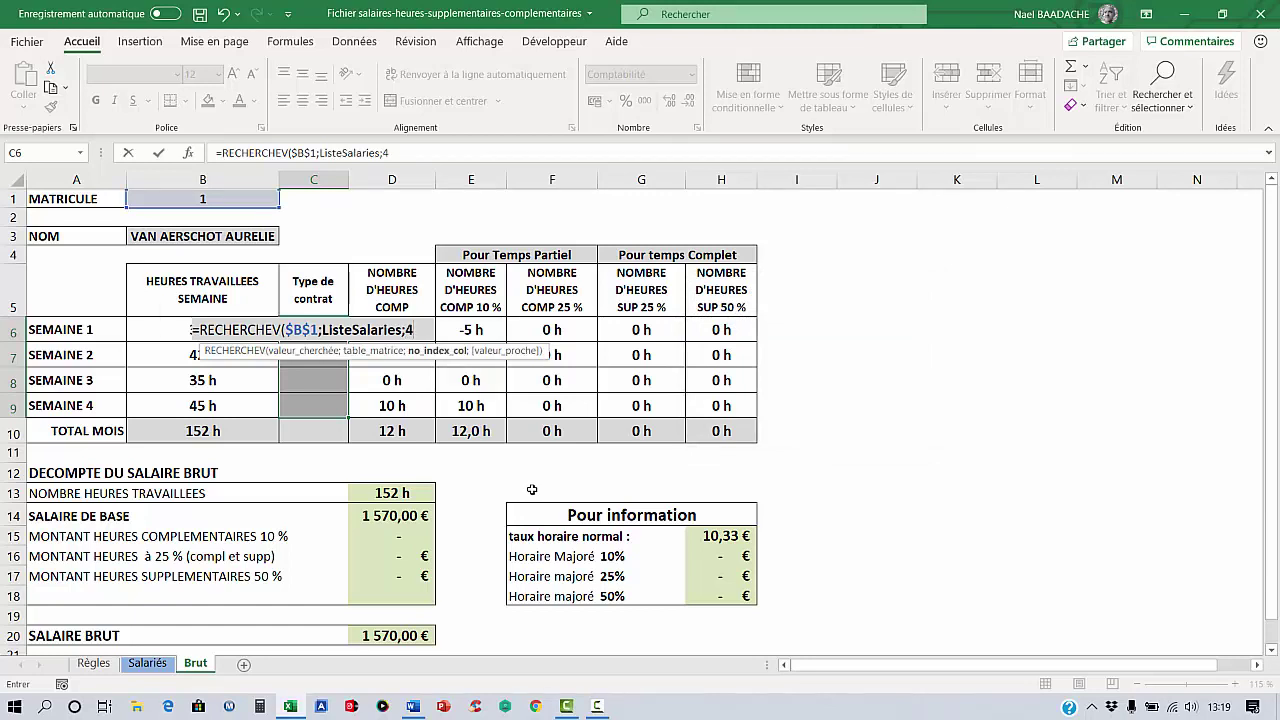
pyautogui.write(')')
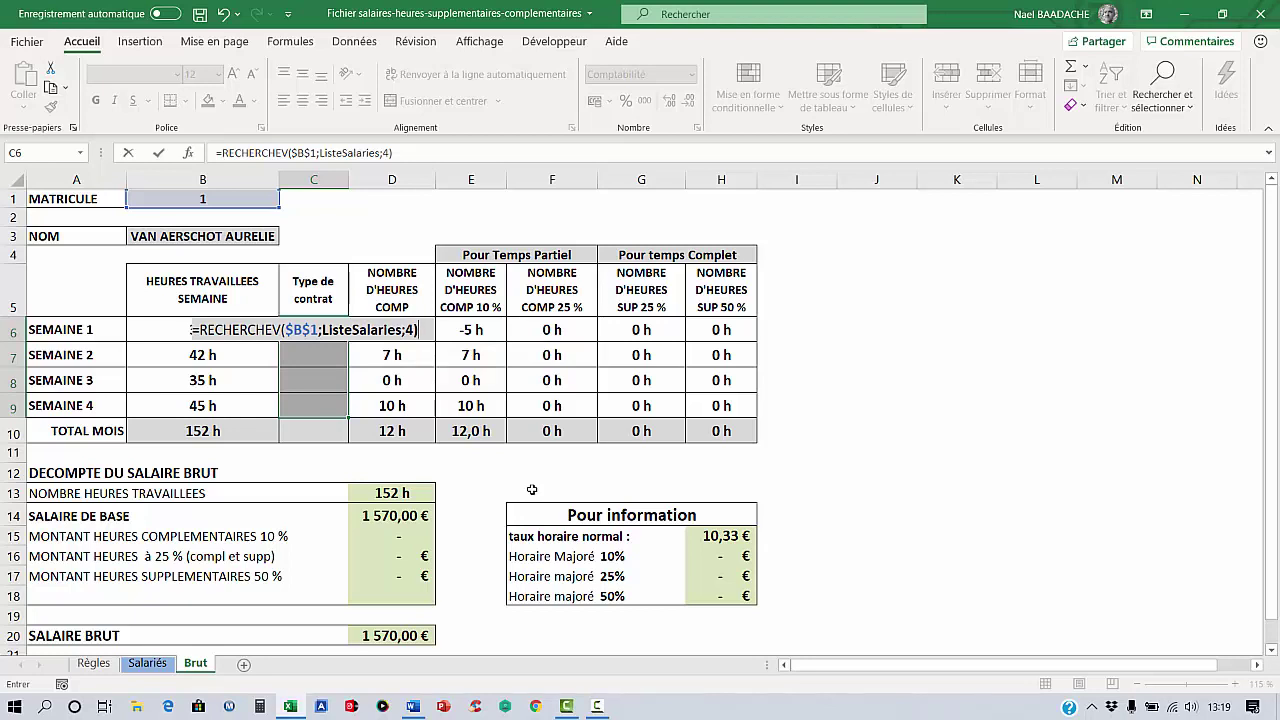
pyautogui.hotkey('ctrl', 'Return')
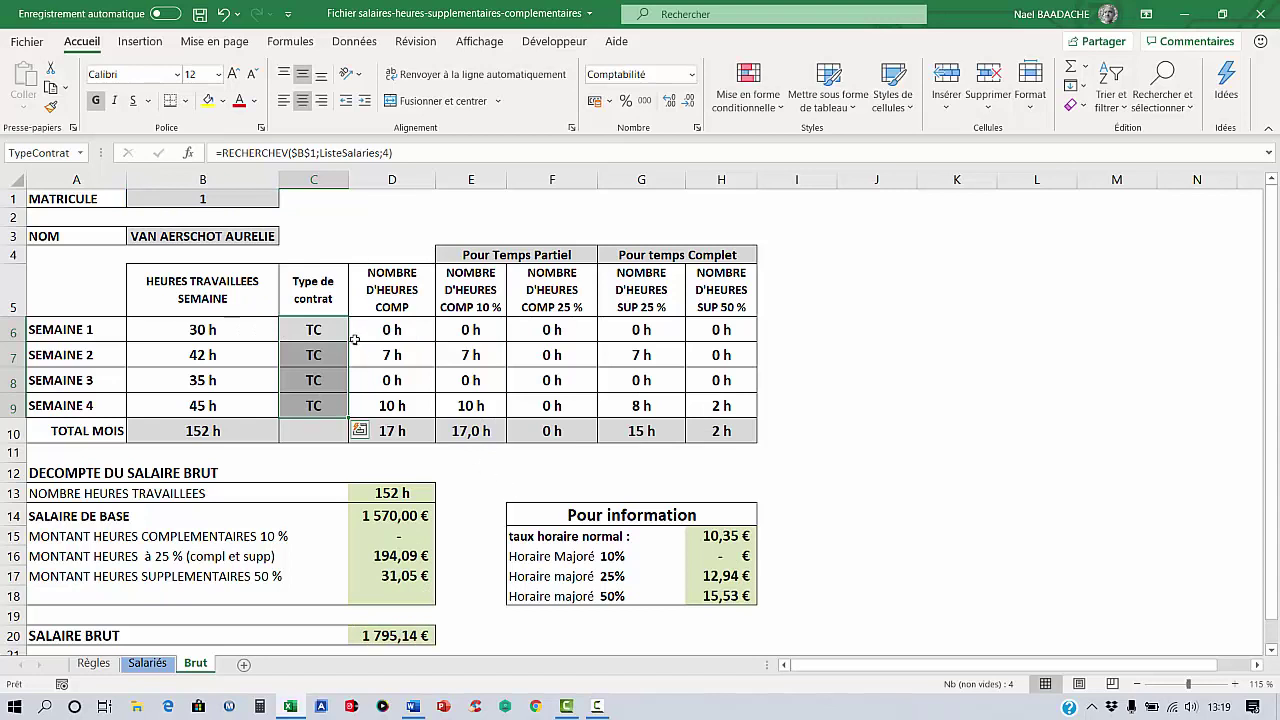
# Check employee 3's contract type on Salariés, then the contract type lookup on Brut
pyautogui.click(240, 199)
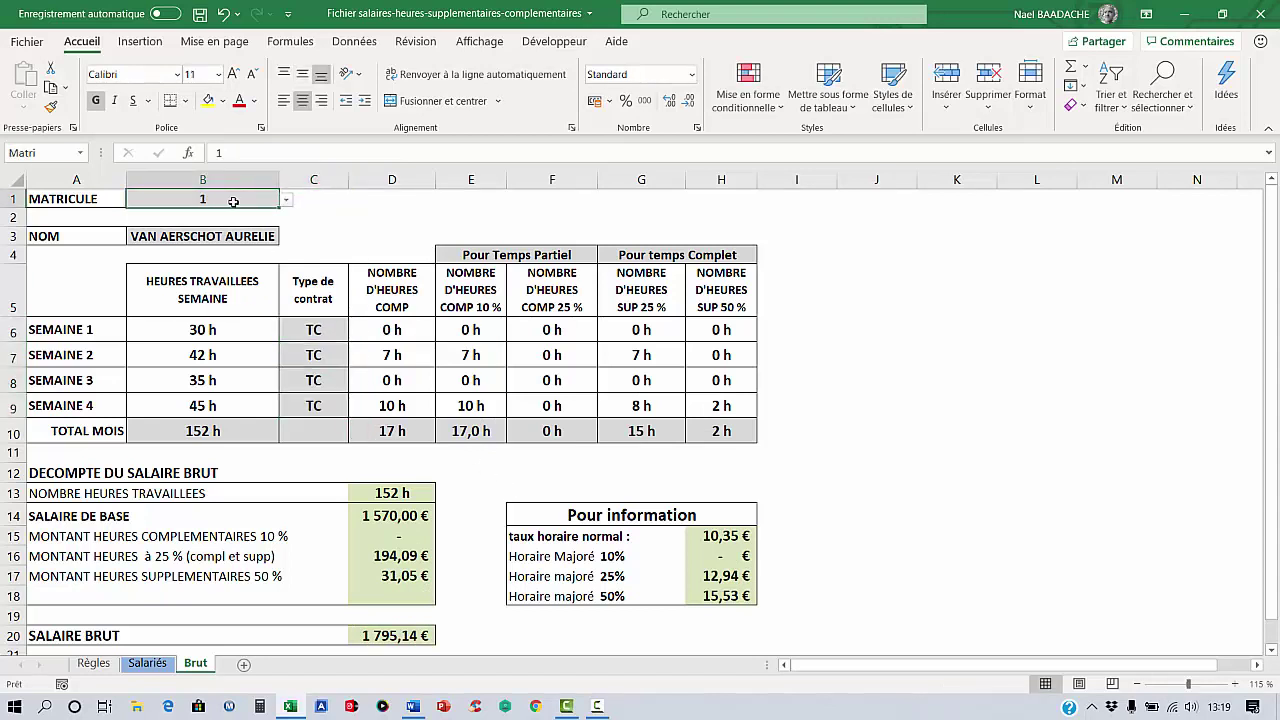
pyautogui.click(147, 663)
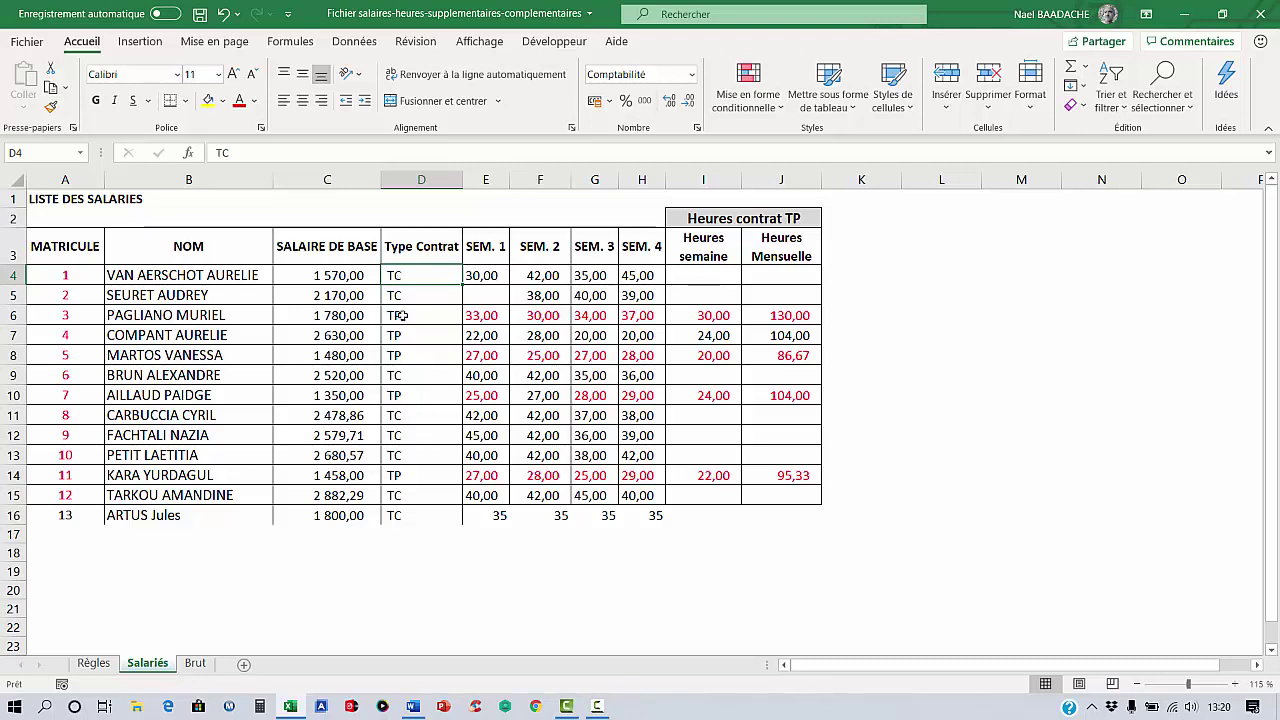
pyautogui.click(400, 315)
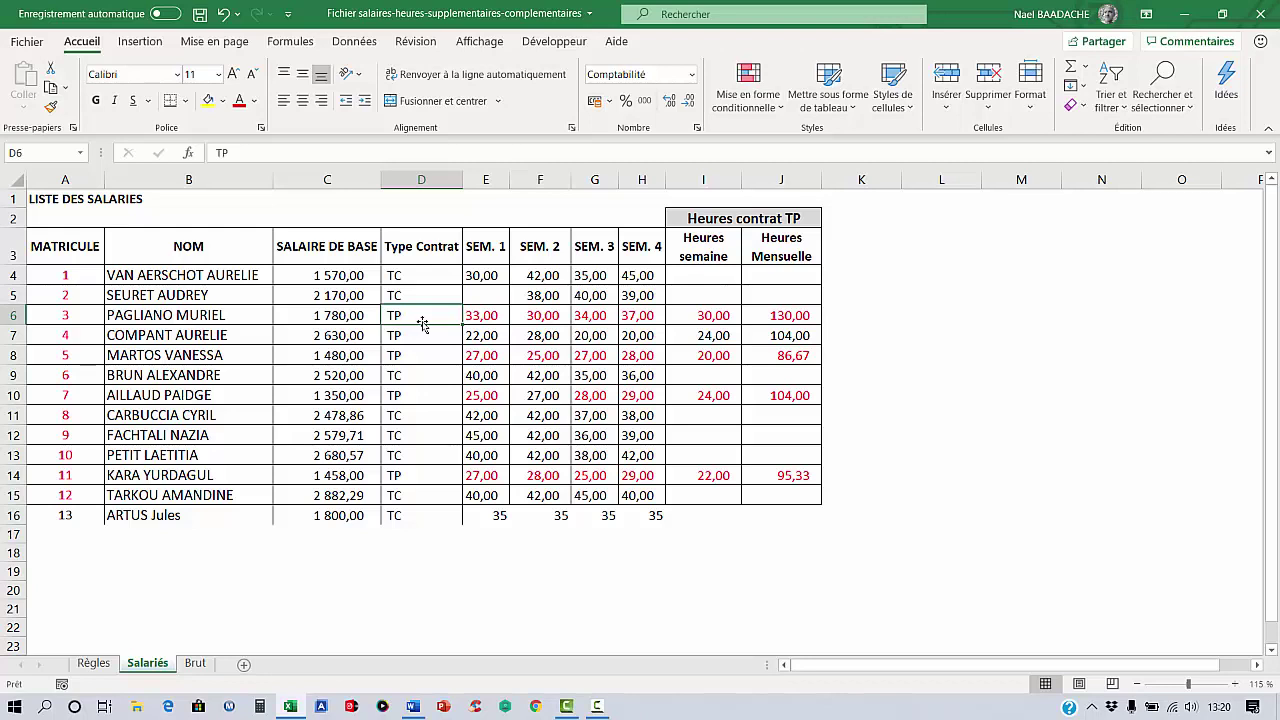
pyautogui.click(196, 665)
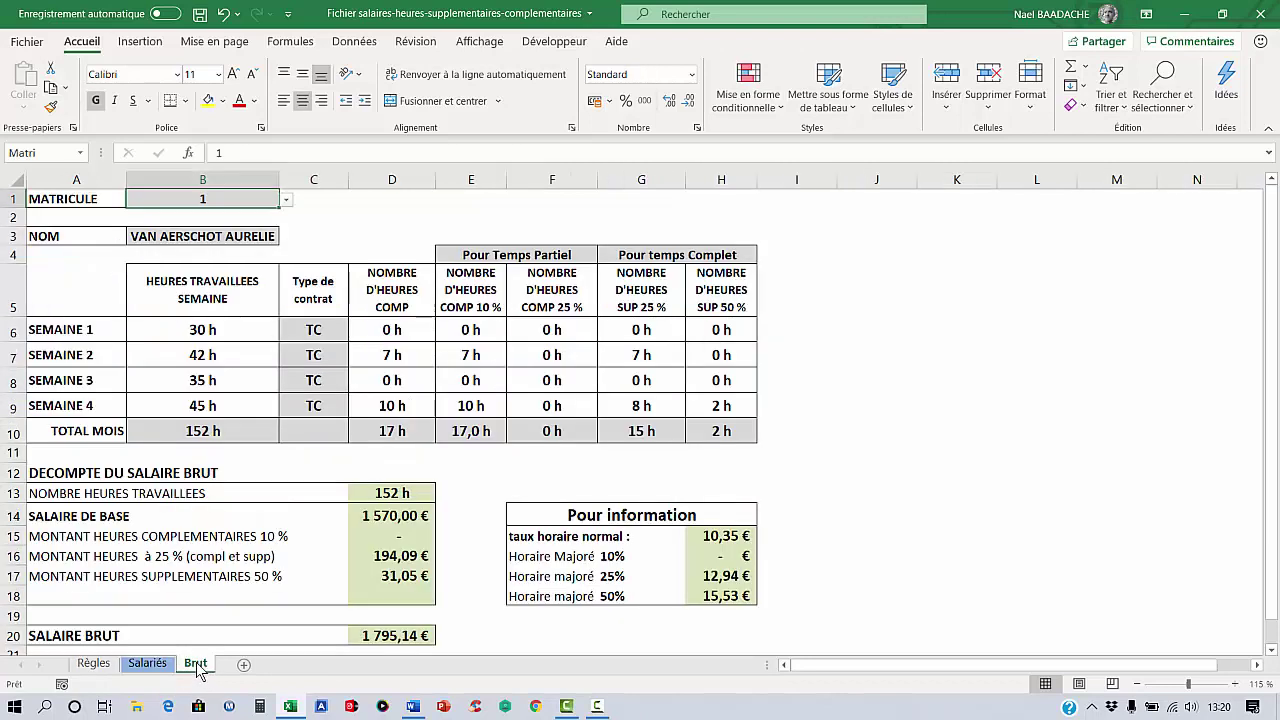
pyautogui.click(313, 355)
# Inspect the nested complementary hours formula in D6 and expand the formula bar to two lines
pyautogui.click(393, 329)
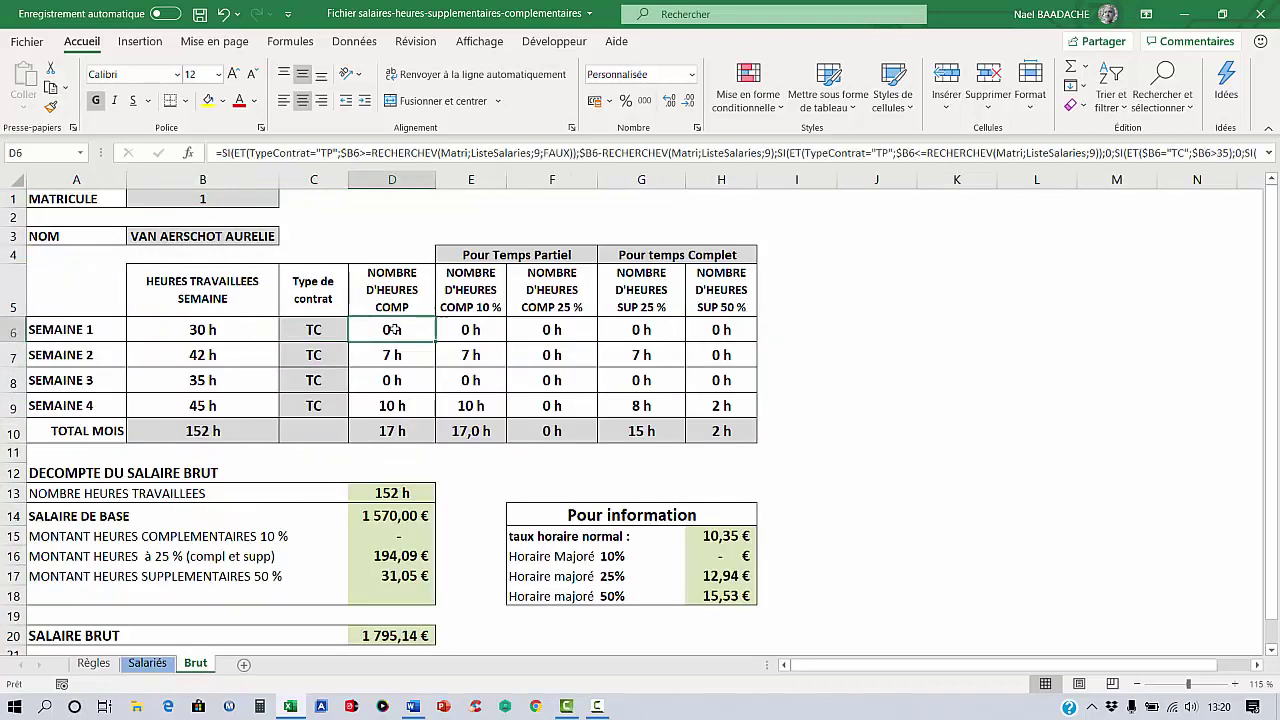
pyautogui.press('F2')
pyautogui.click(419, 179)
pyautogui.press('Escape')
pyautogui.moveTo(428, 164); pyautogui.dragTo(428, 180)
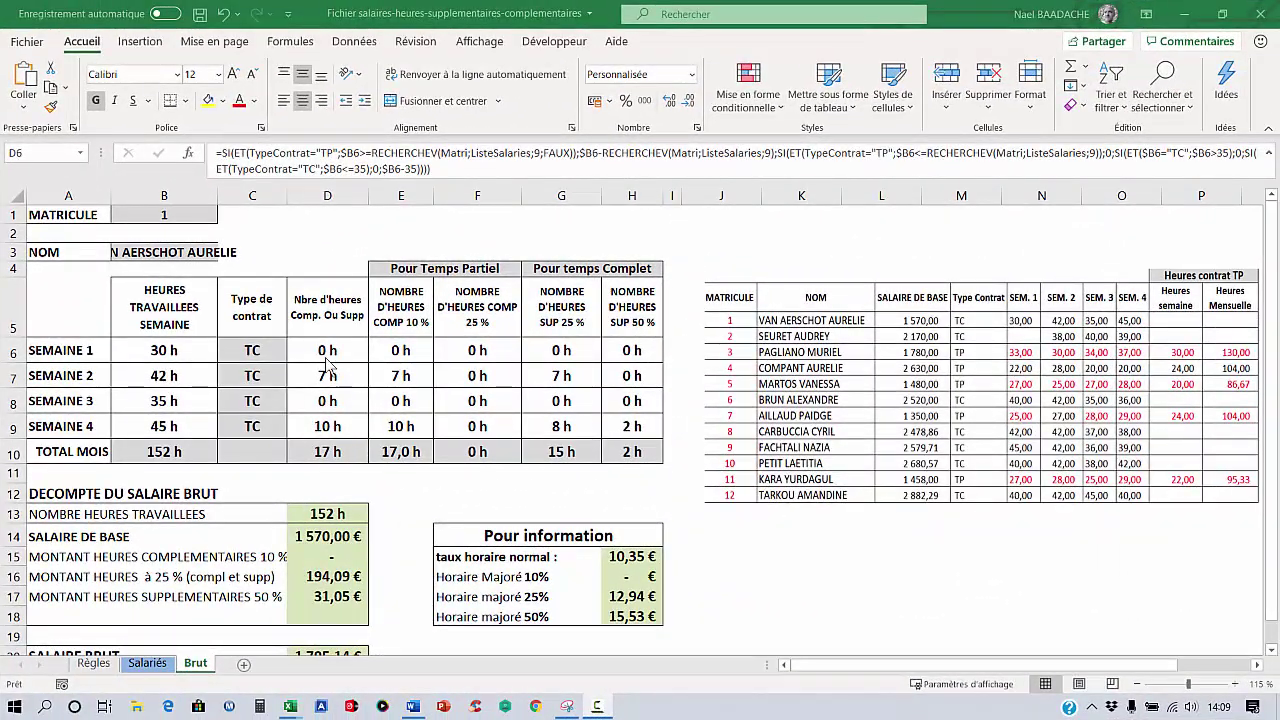
# Compare the formulas in D6, E6 (10% complementary hours) and D7
pyautogui.click(327, 350)
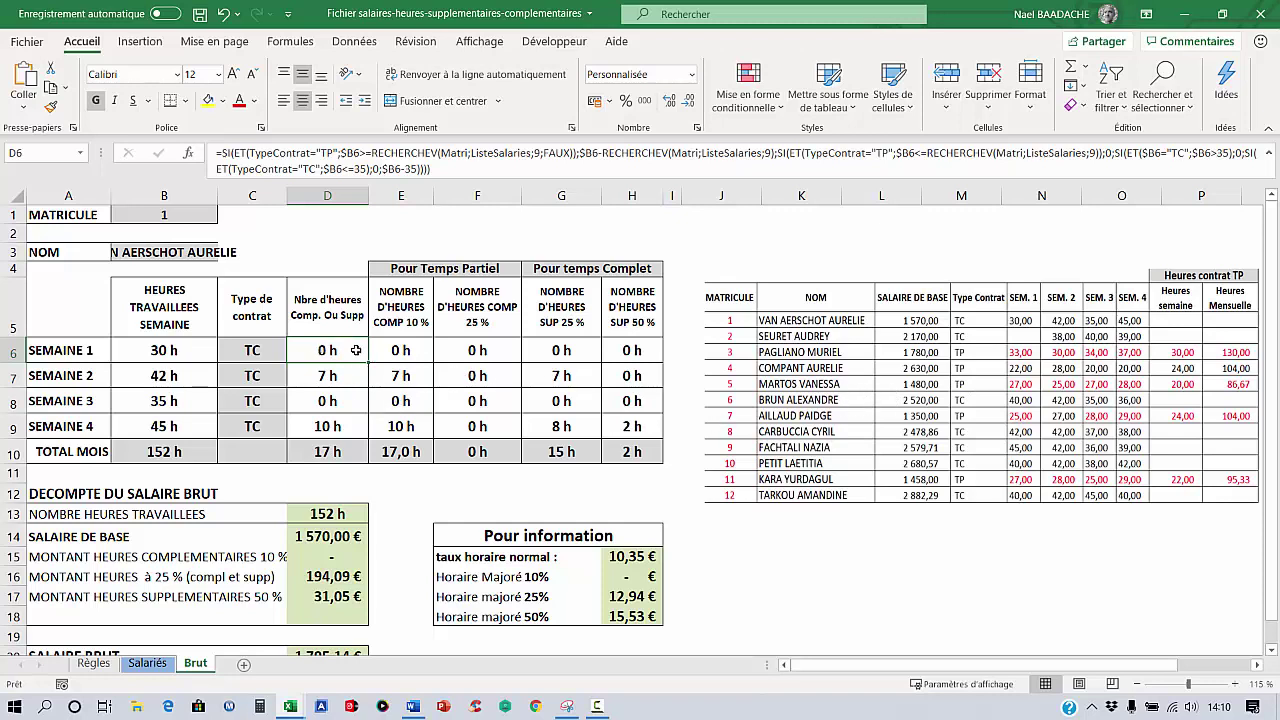
pyautogui.click(395, 354)
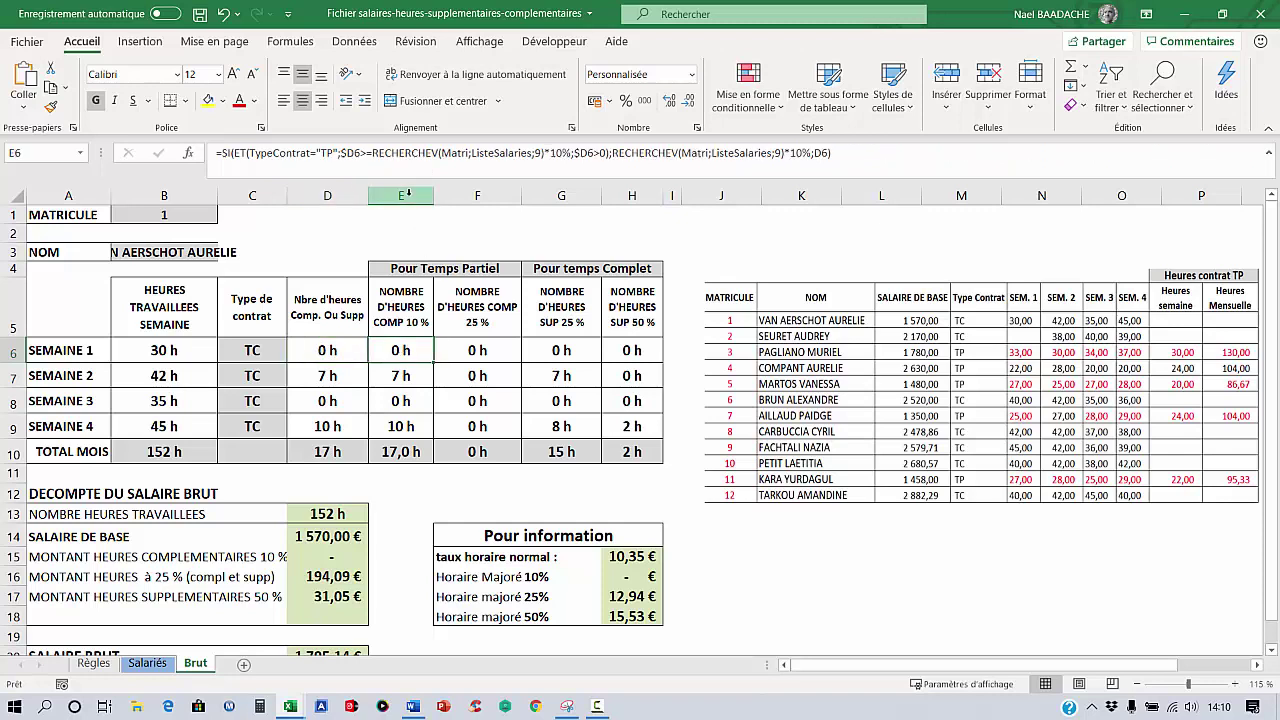
pyautogui.click(331, 351)
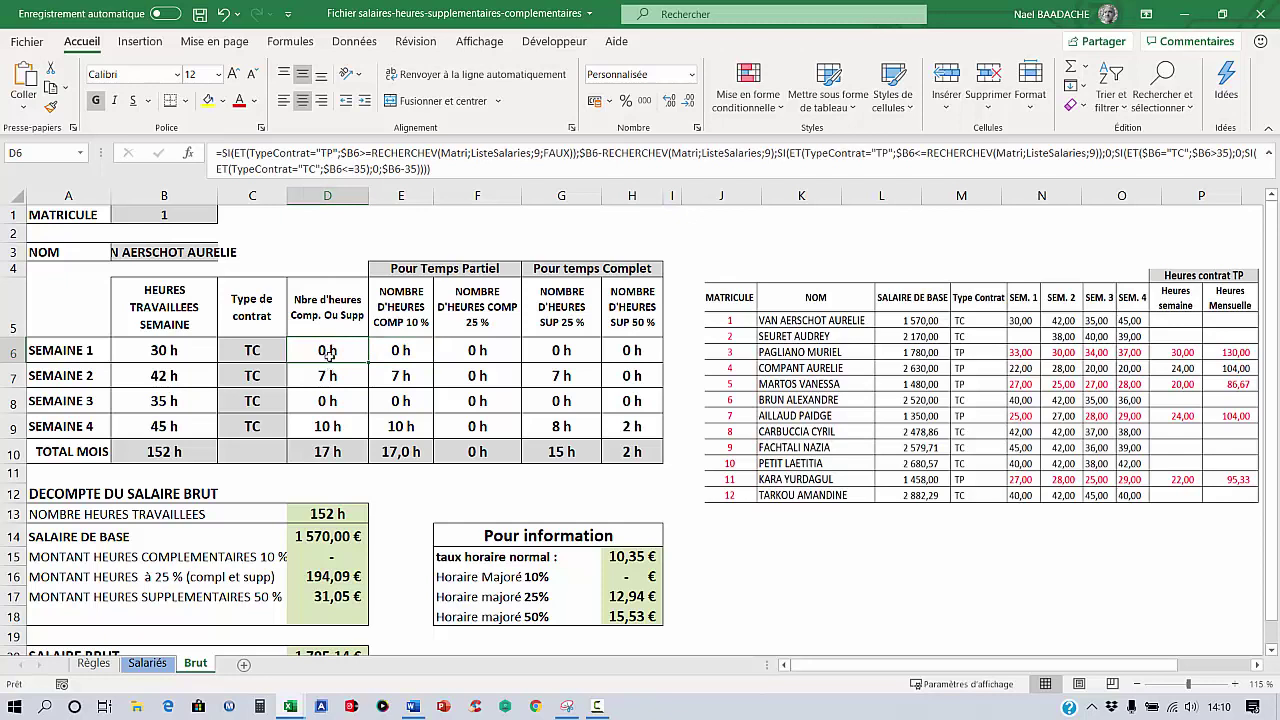
pyautogui.click(330, 376)
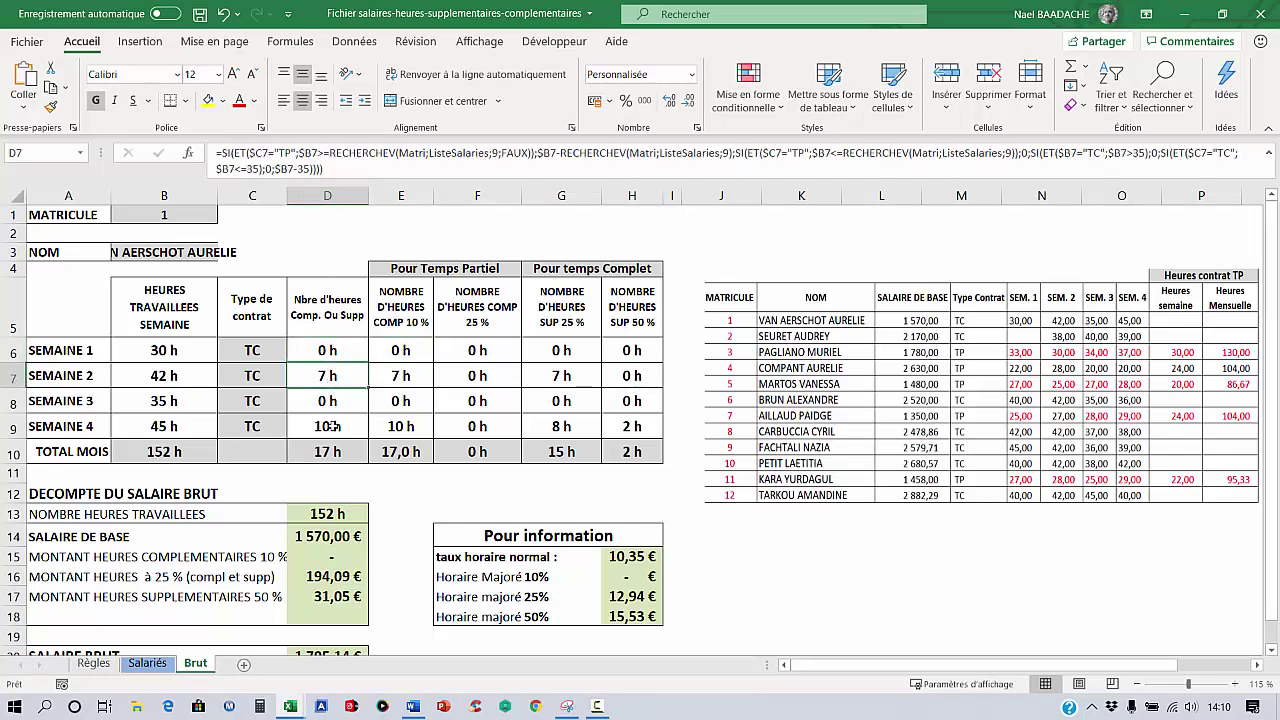
pyautogui.click(344, 360)
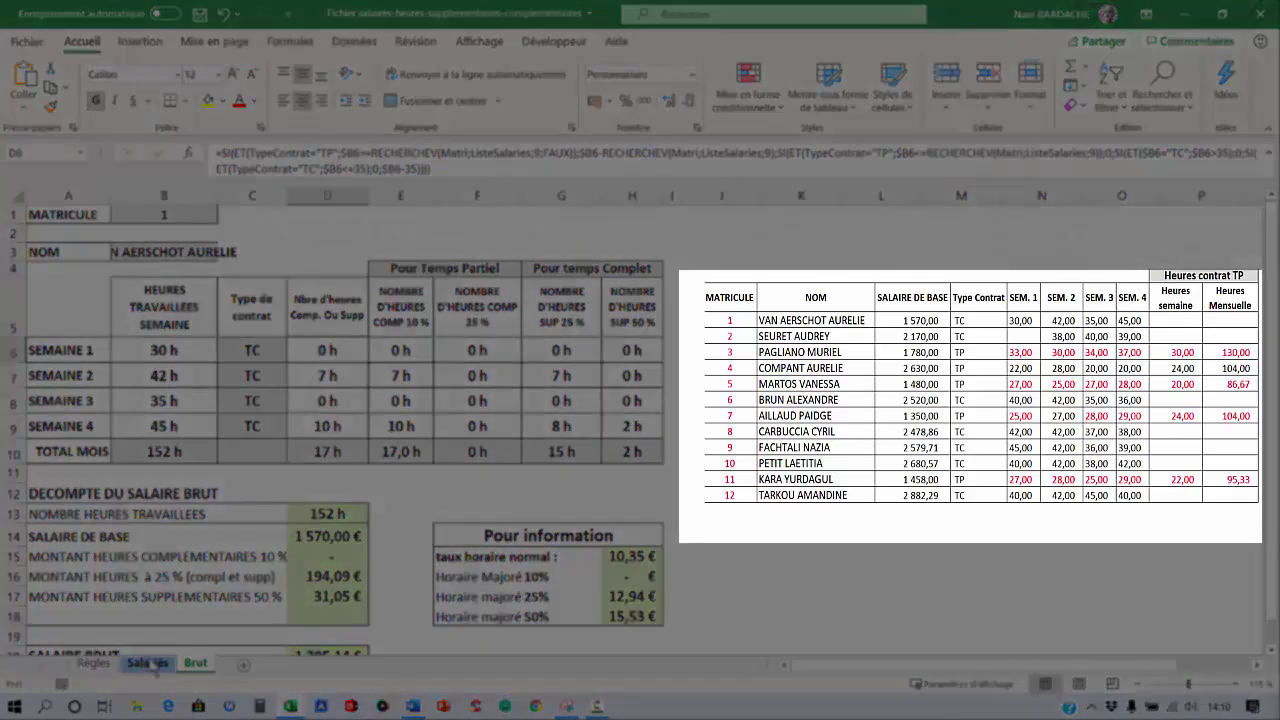
# Place a picture of part of the Salariés table beside the Brut payslip, nudged left
pyautogui.click(155, 652)
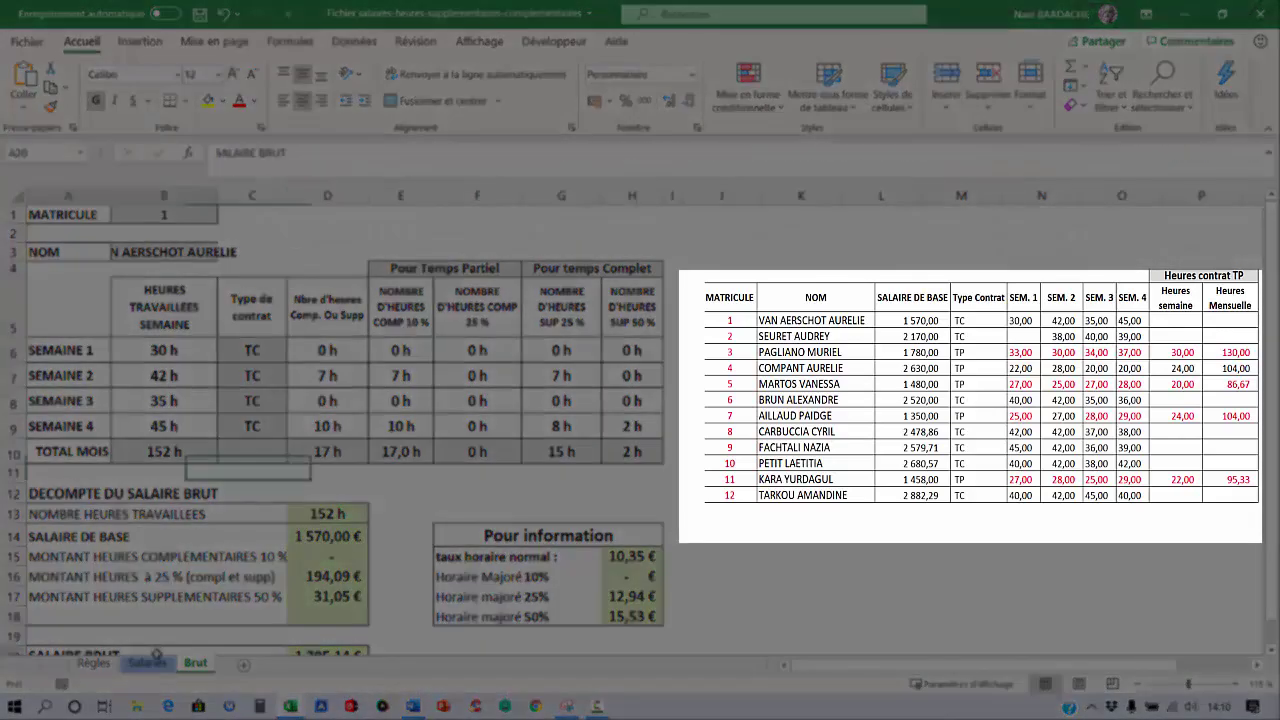
pyautogui.click(150, 664)
pyautogui.moveTo(110, 291)
pyautogui.mouseDown()
pyautogui.moveTo(403, 380)
pyautogui.moveTo(405, 393)
pyautogui.mouseUp()
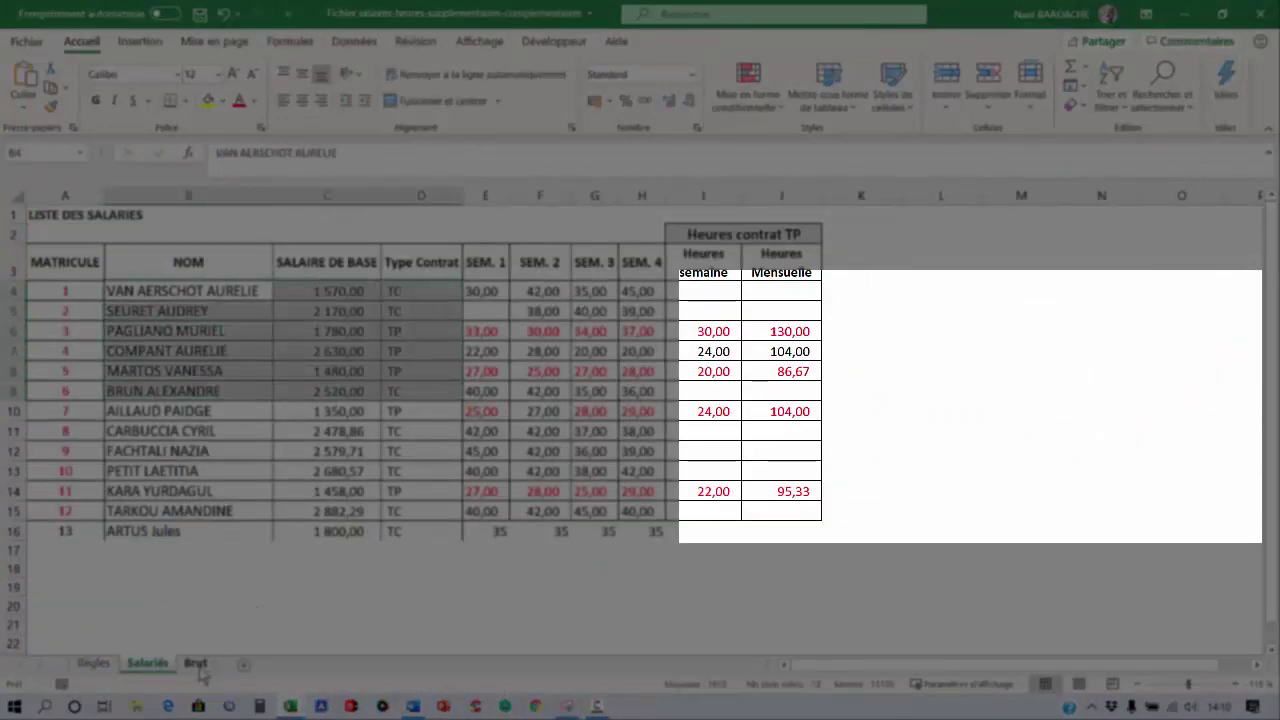
pyautogui.click(195, 663)
pyautogui.moveTo(1027, 331)
pyautogui.mouseDown()
pyautogui.moveTo(846, 358)
pyautogui.moveTo(861, 311)
pyautogui.mouseUp()
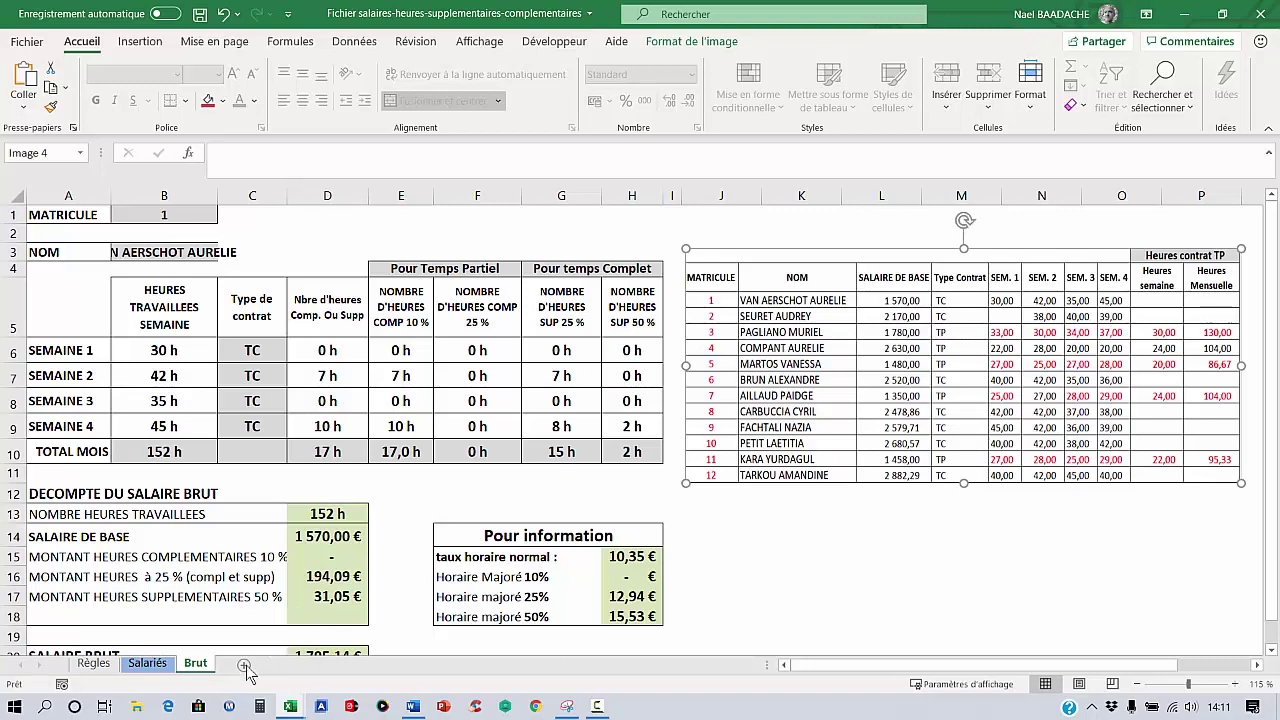
pyautogui.click(156, 654)
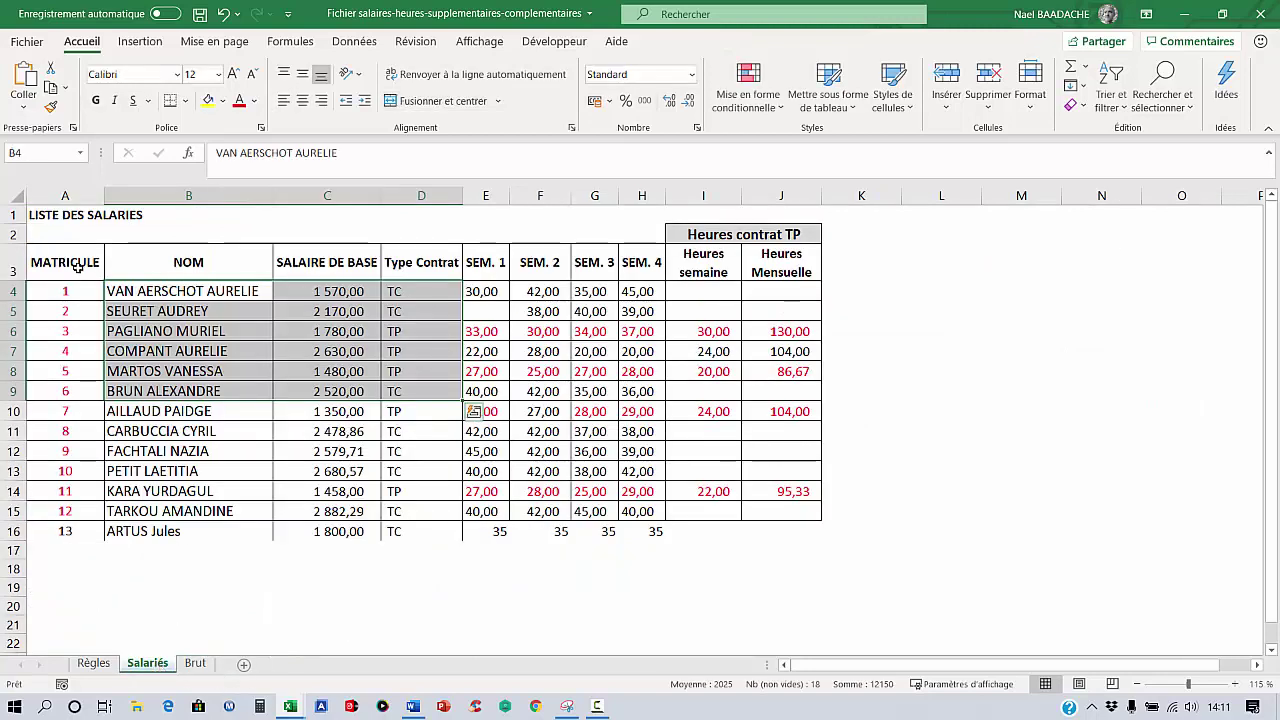
pyautogui.moveTo(50, 293); pyautogui.dragTo(617, 348)
pyautogui.moveTo(759, 474); pyautogui.dragTo(774, 517)
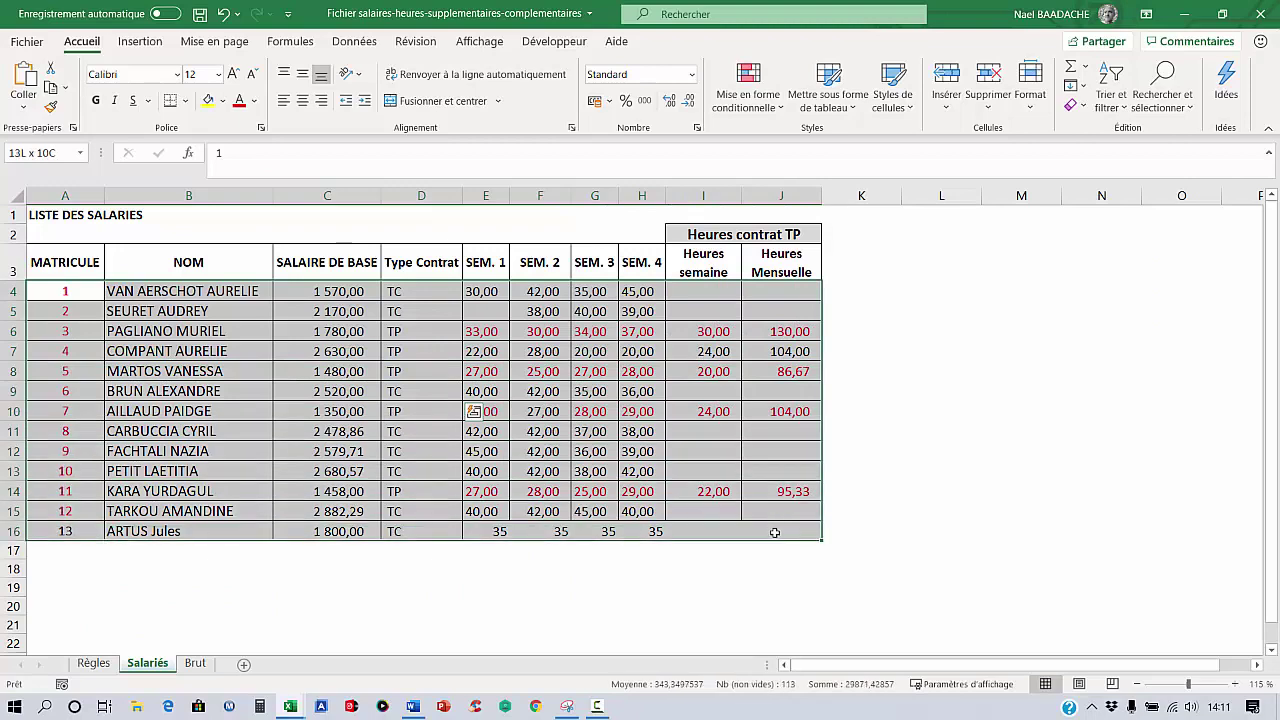
pyautogui.click(377, 382)
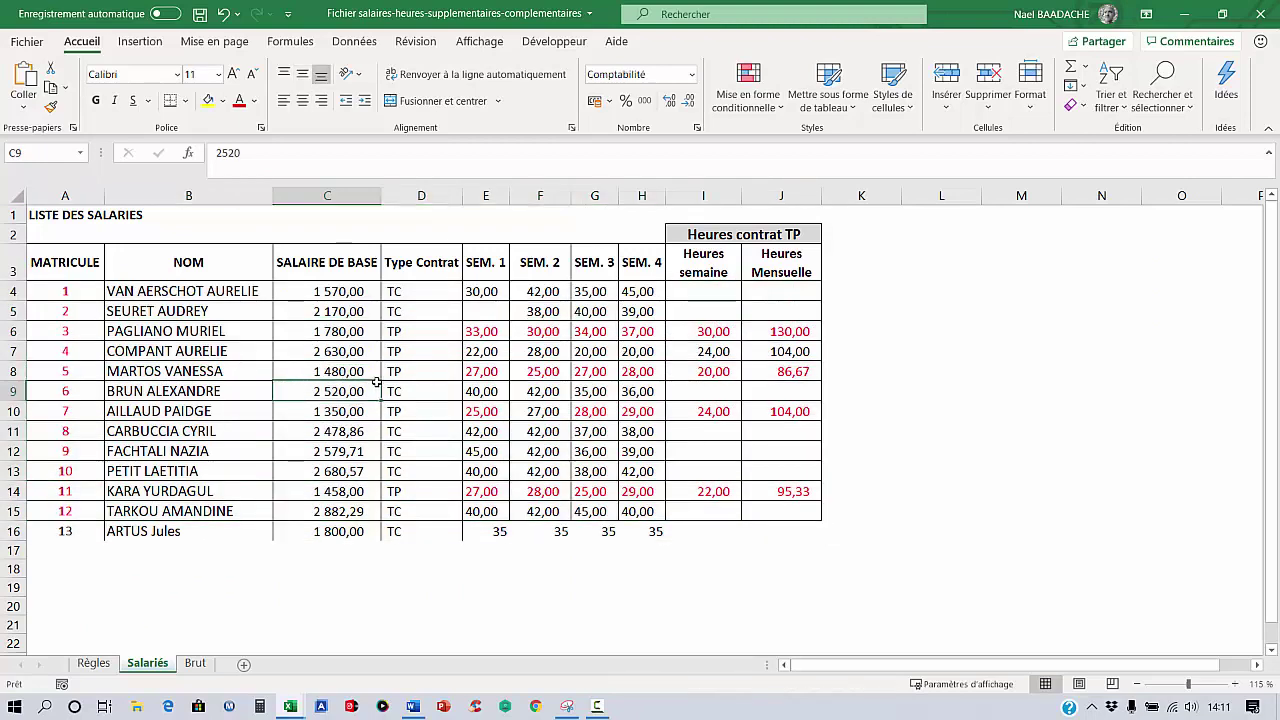
pyautogui.click(297, 45)
pyautogui.click(575, 85)
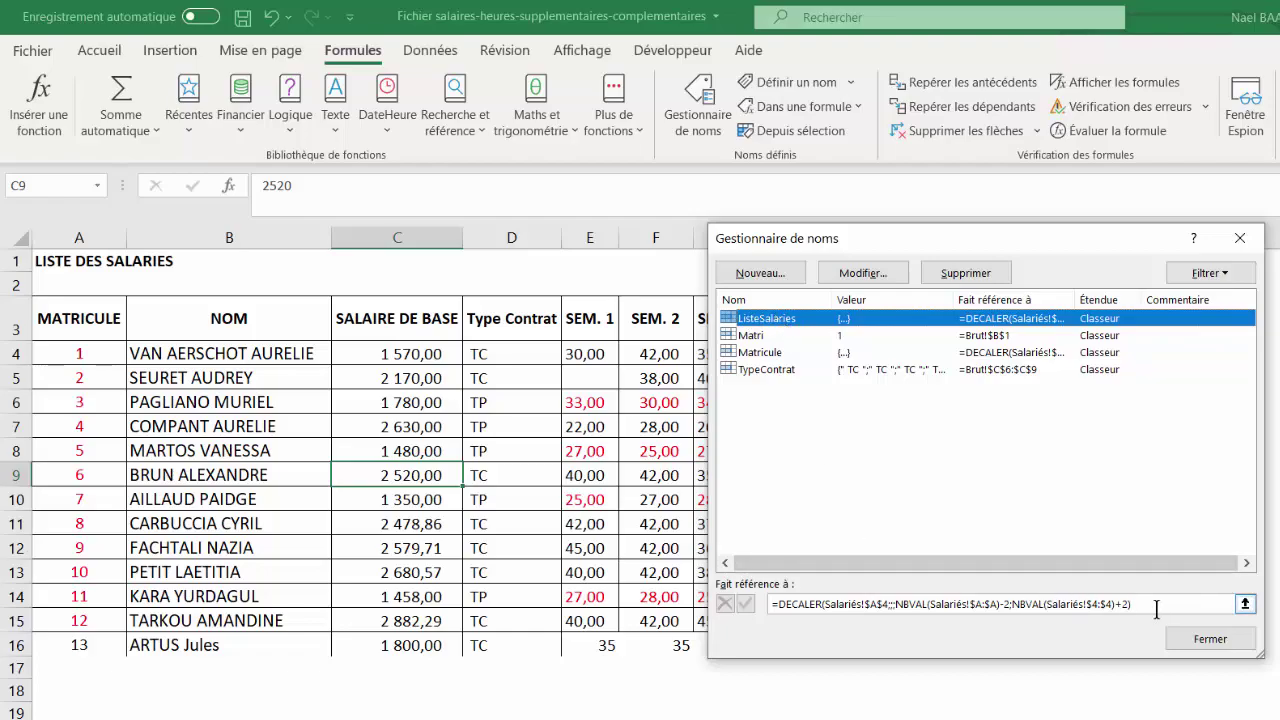
pyautogui.moveTo(1156, 609); pyautogui.dragTo(770, 607)
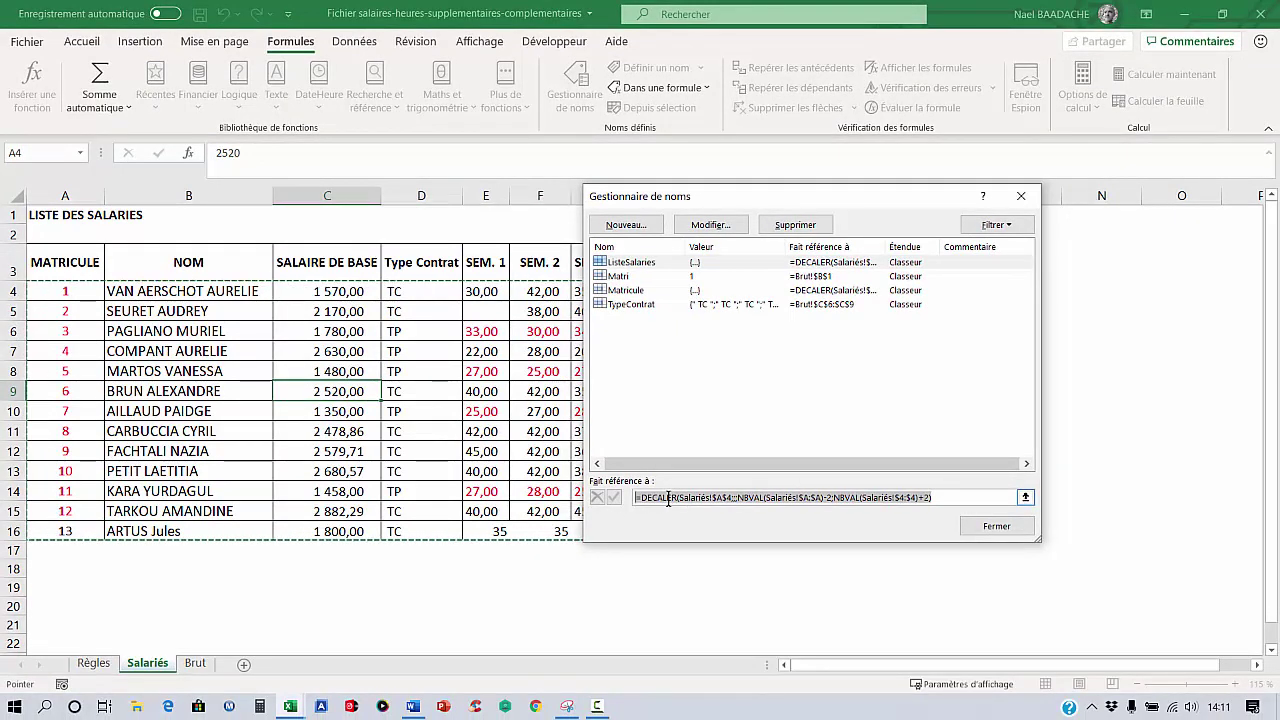
pyautogui.click(998, 528)
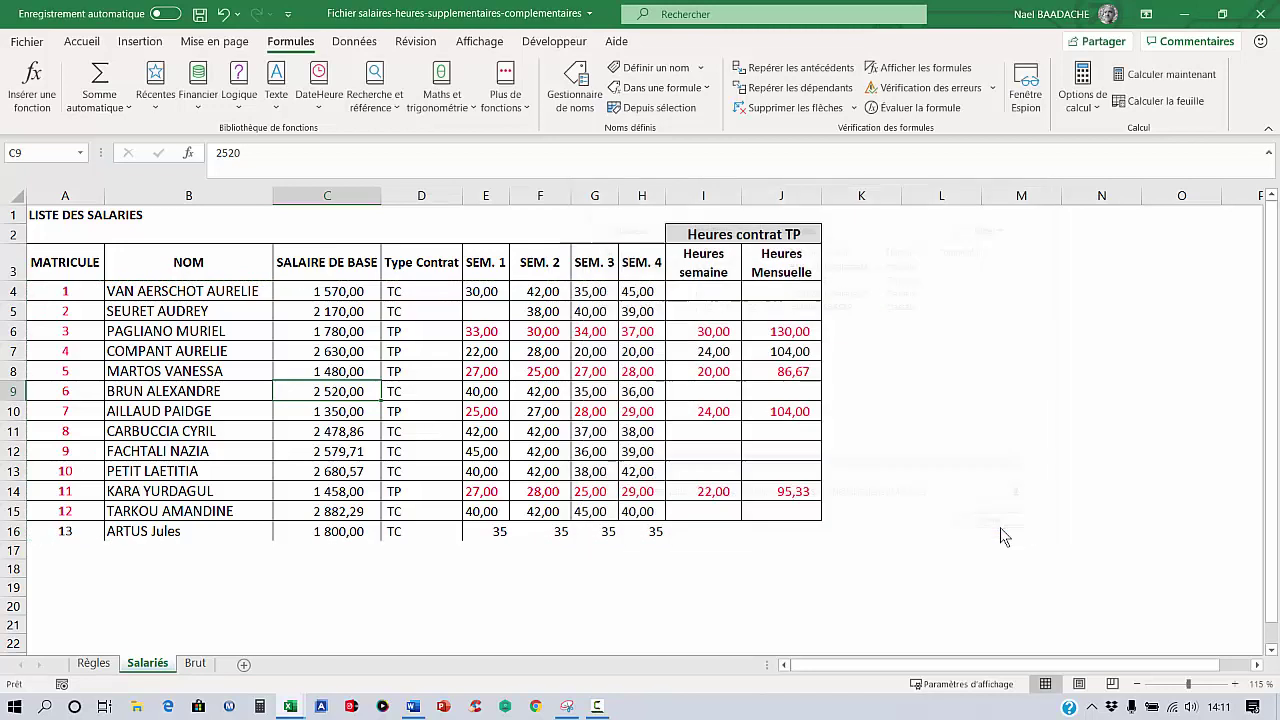
pyautogui.moveTo(65, 291); pyautogui.dragTo(66, 511)
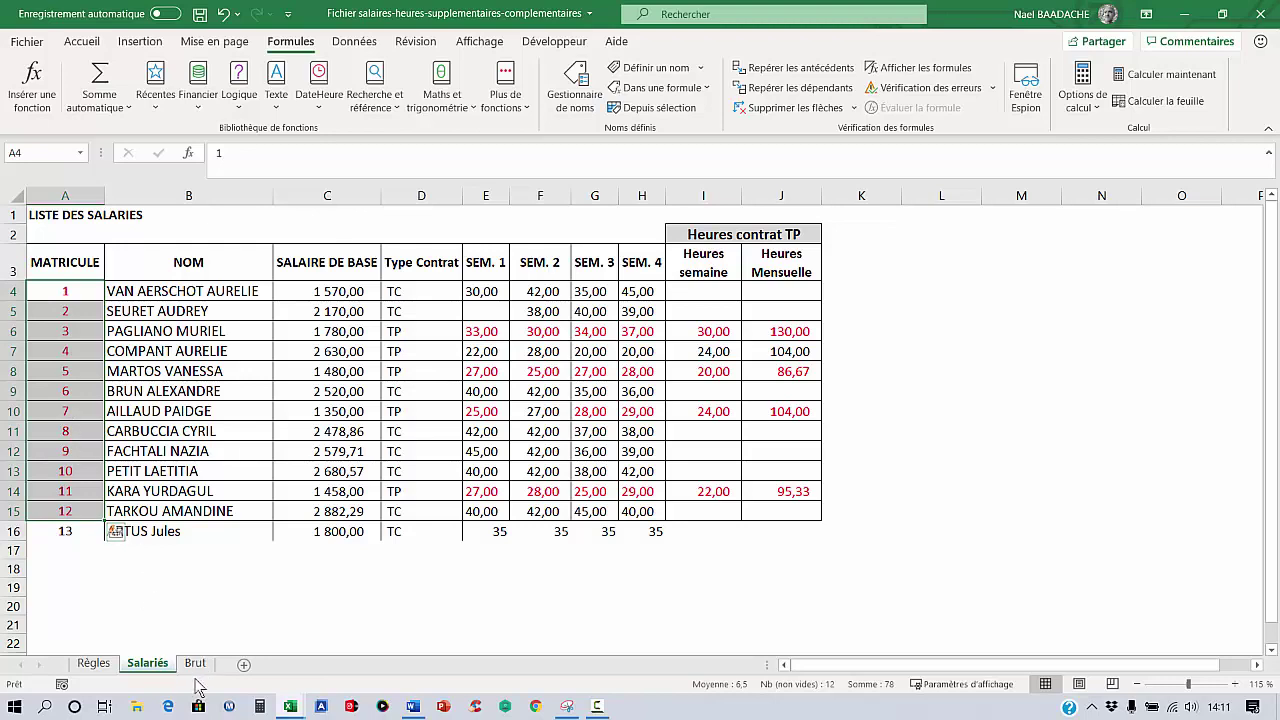
pyautogui.click(195, 663)
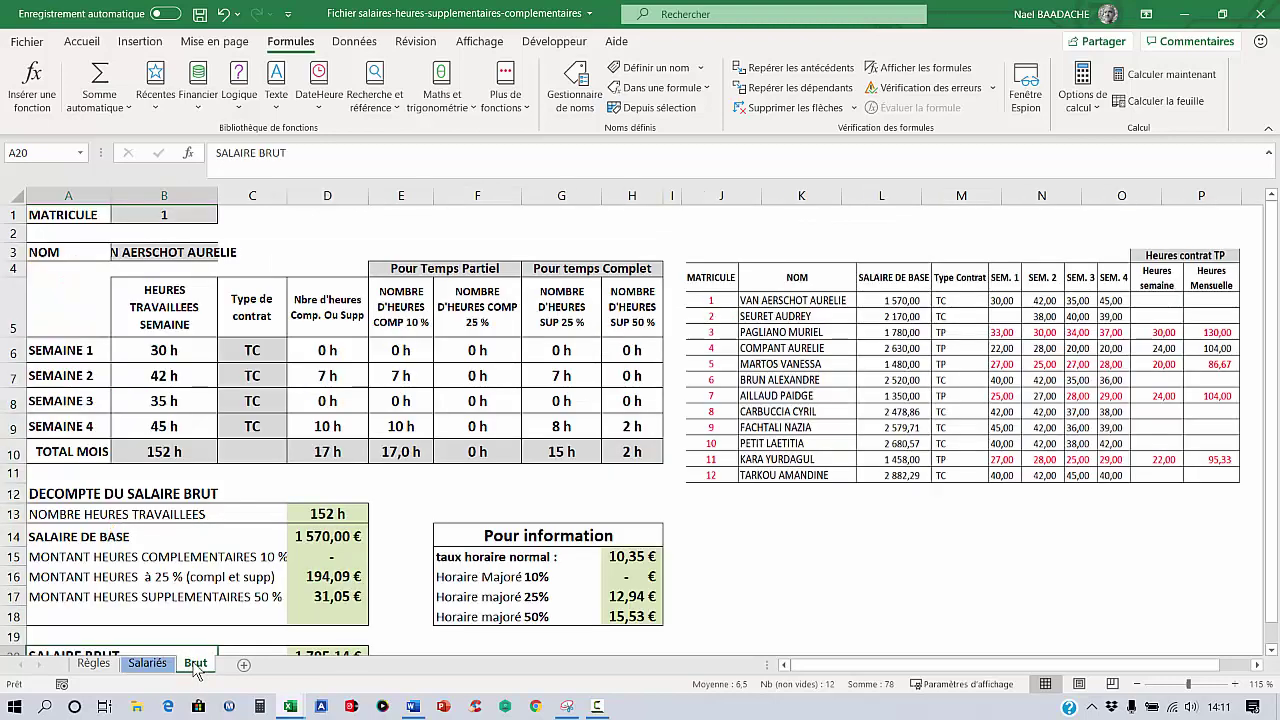
# Check B1's matricule list unchanged, then select matricules A4:A15 on Salariés
pyautogui.click(187, 219)
pyautogui.click(224, 215)
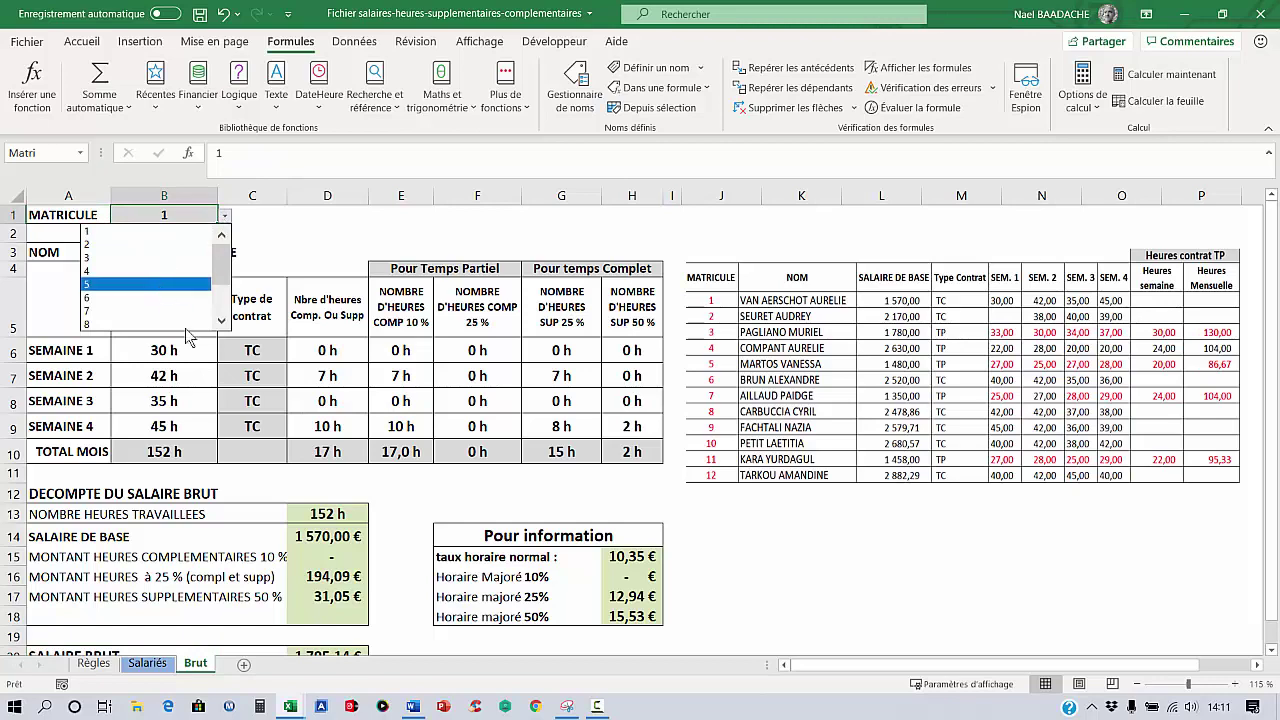
pyautogui.press('Escape')
pyautogui.click(155, 660)
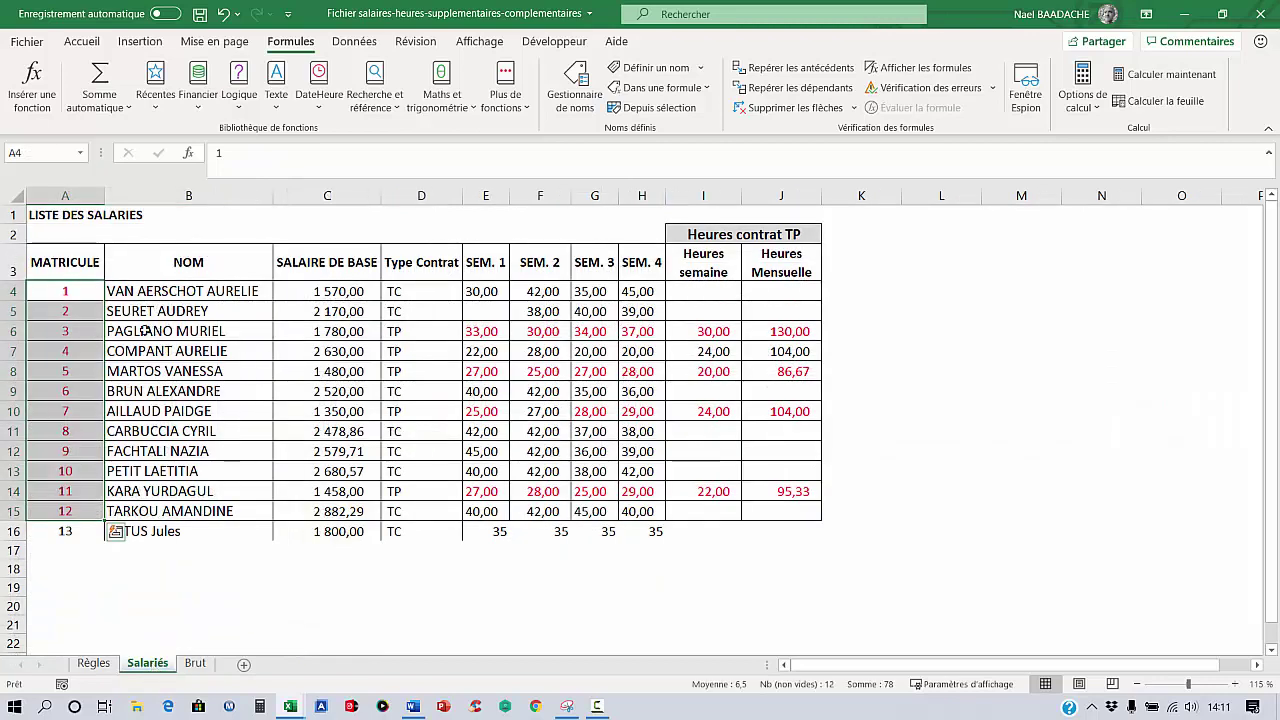
pyautogui.moveTo(81, 291); pyautogui.dragTo(65, 511)
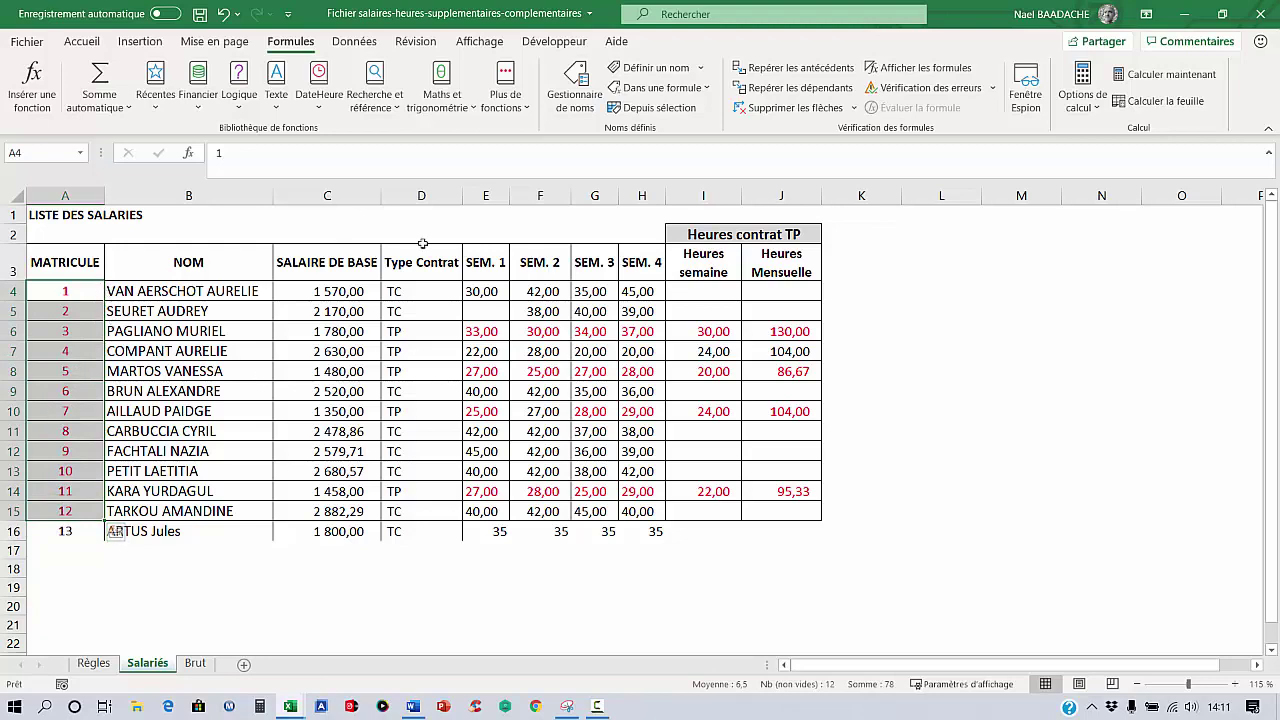
# In the Name Manager, check that Matricule refers to a DECALER range starting at Salariés!$A$4
pyautogui.click(575, 85)
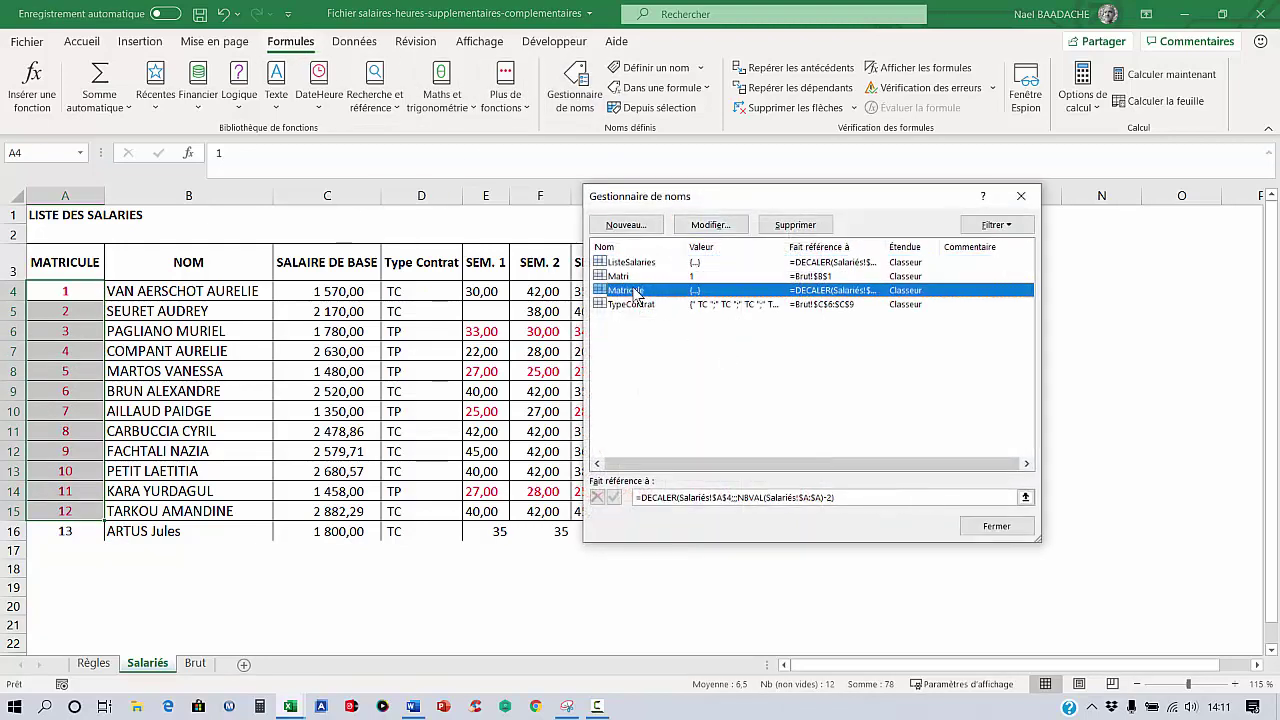
pyautogui.click(630, 290)
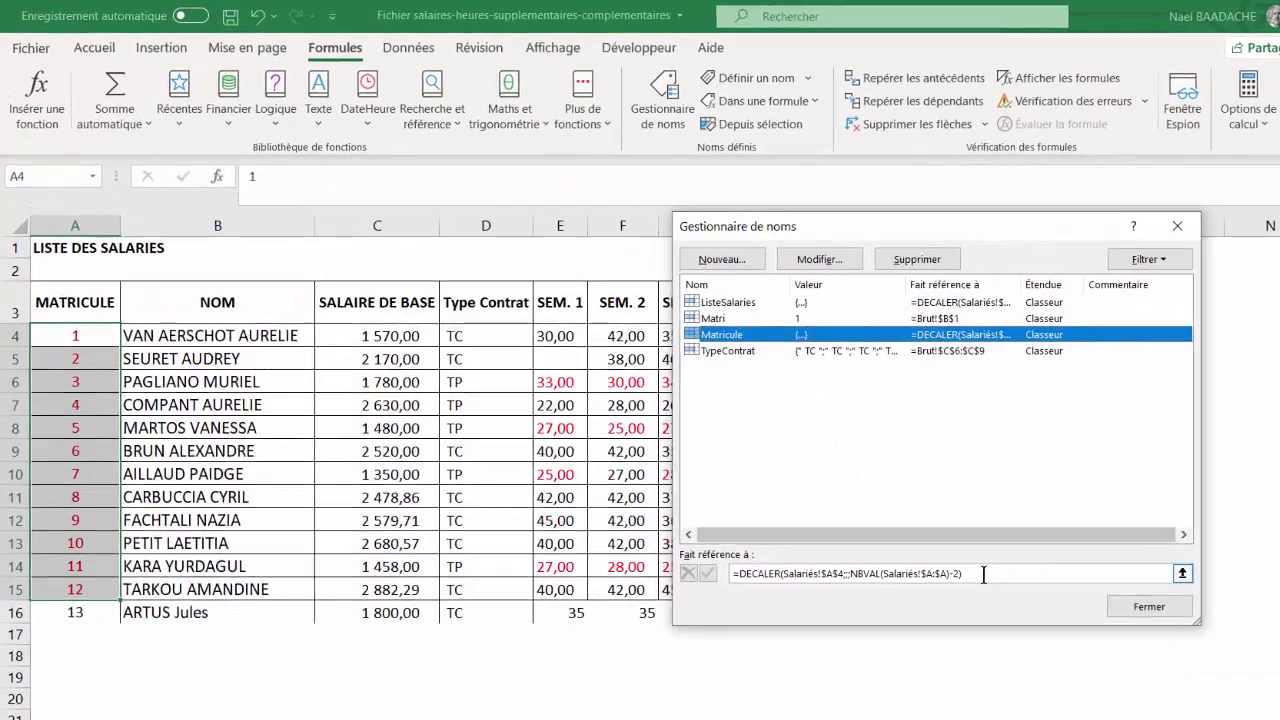
pyautogui.moveTo(983, 574); pyautogui.dragTo(740, 575)
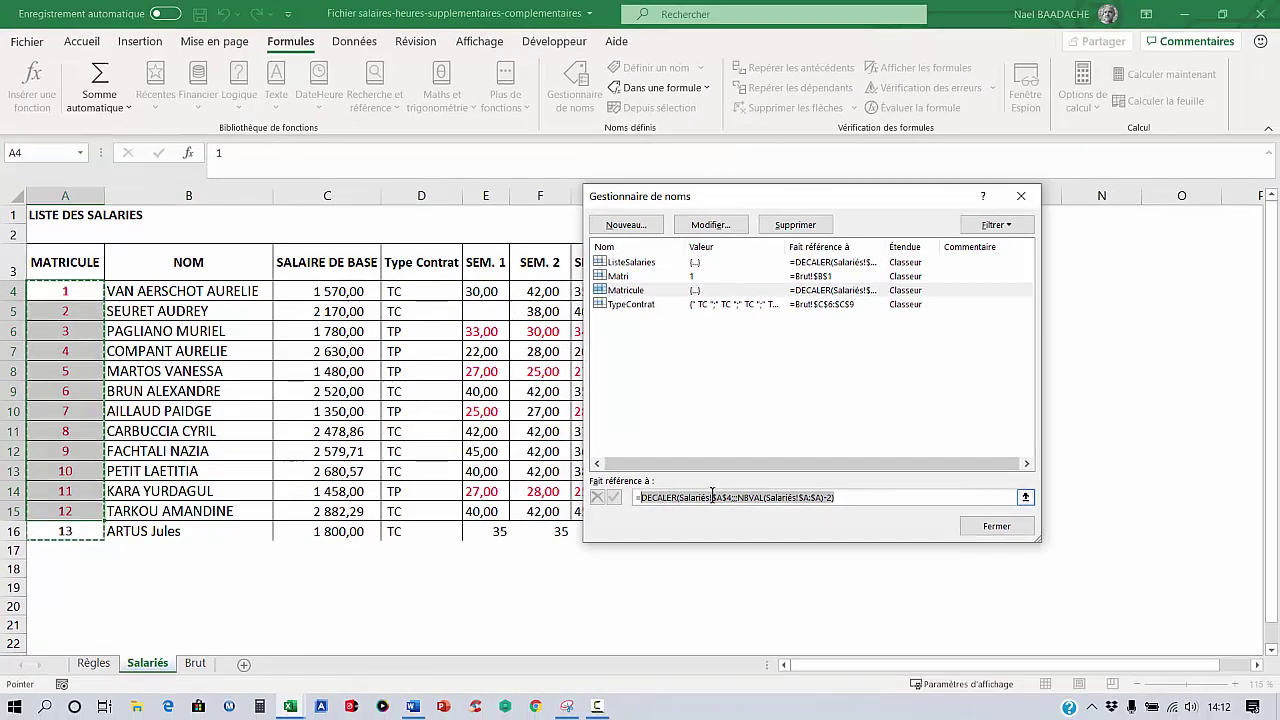
pyautogui.click(704, 497)
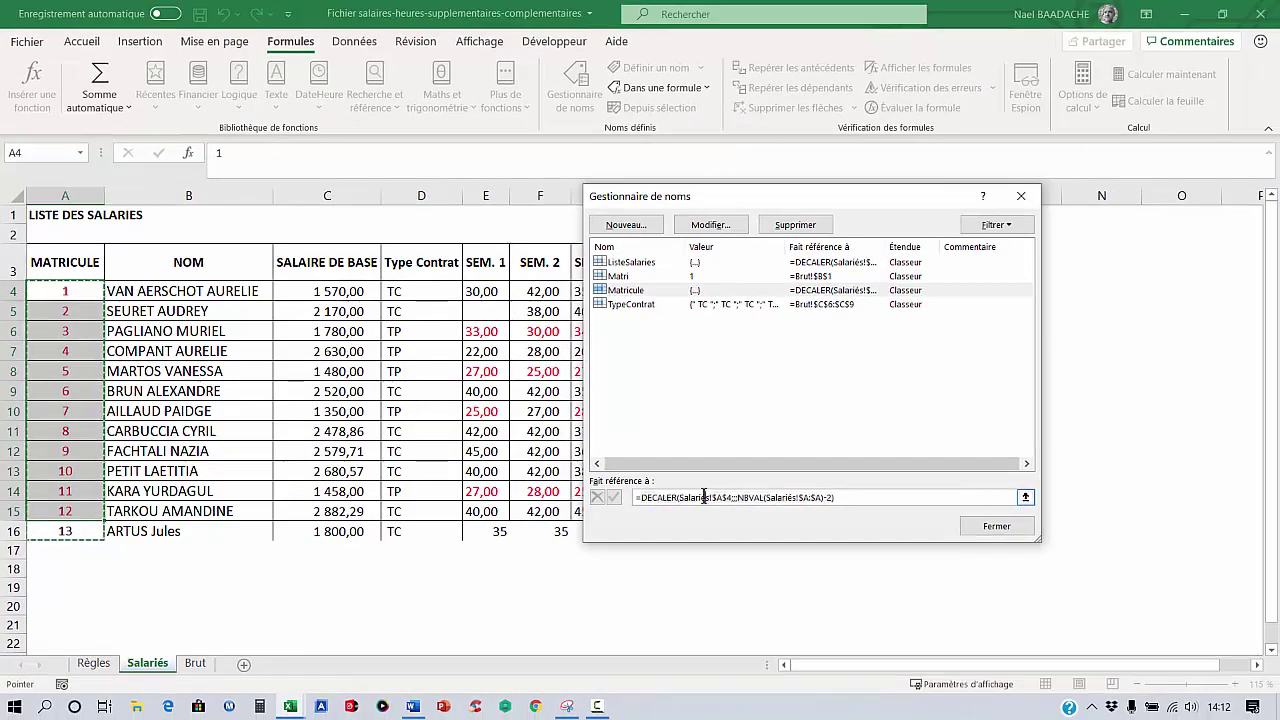
pyautogui.click(998, 528)
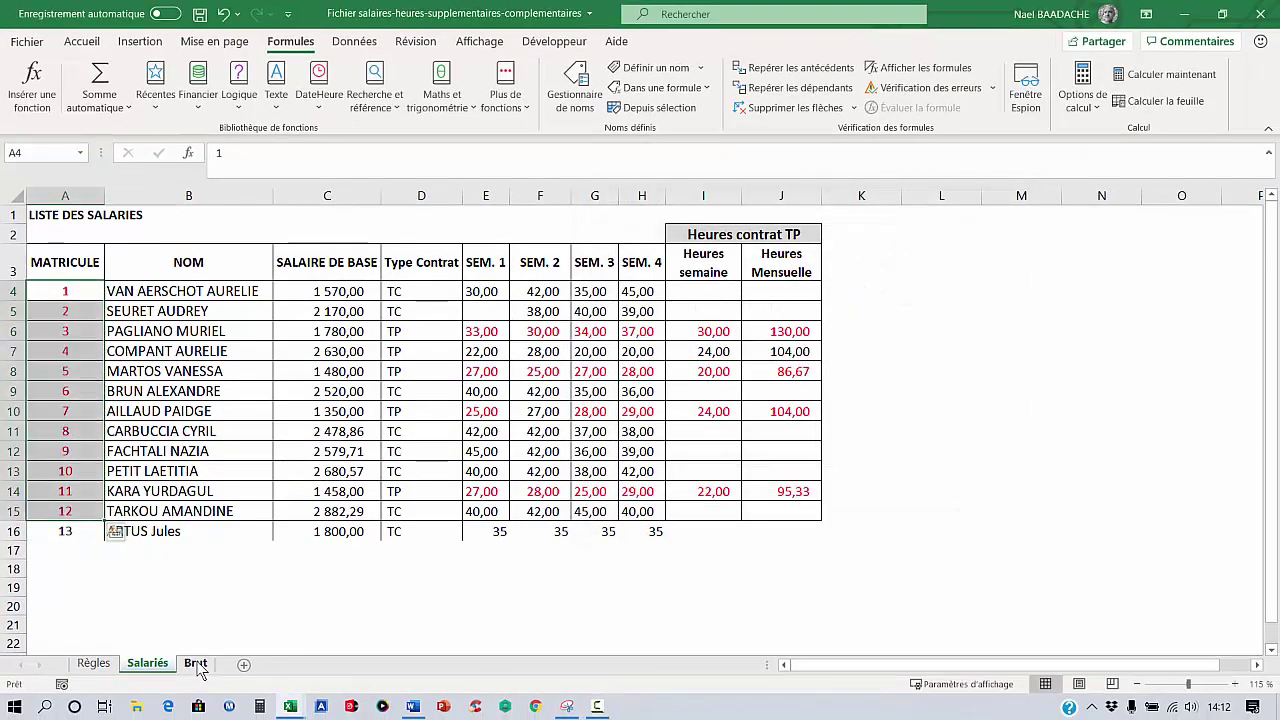
pyautogui.click(196, 668)
pyautogui.click(263, 350)
pyautogui.doubleClick(263, 350)
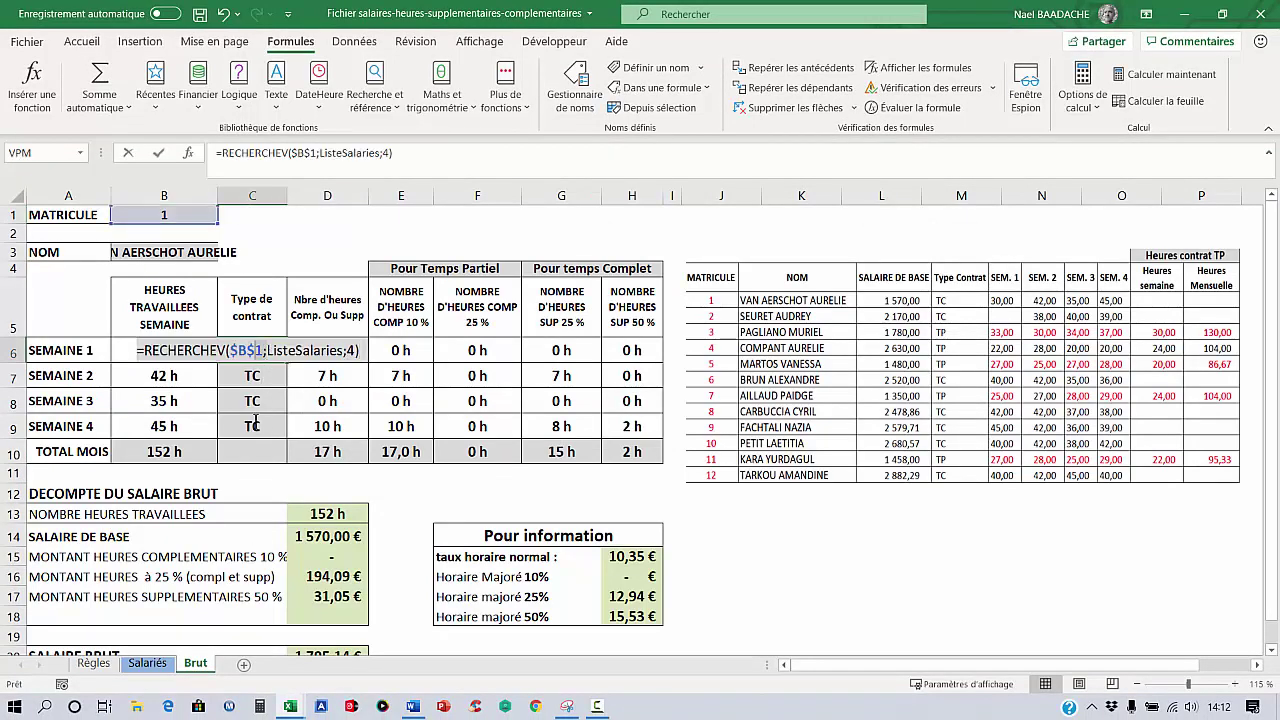
pyautogui.press('Escape')
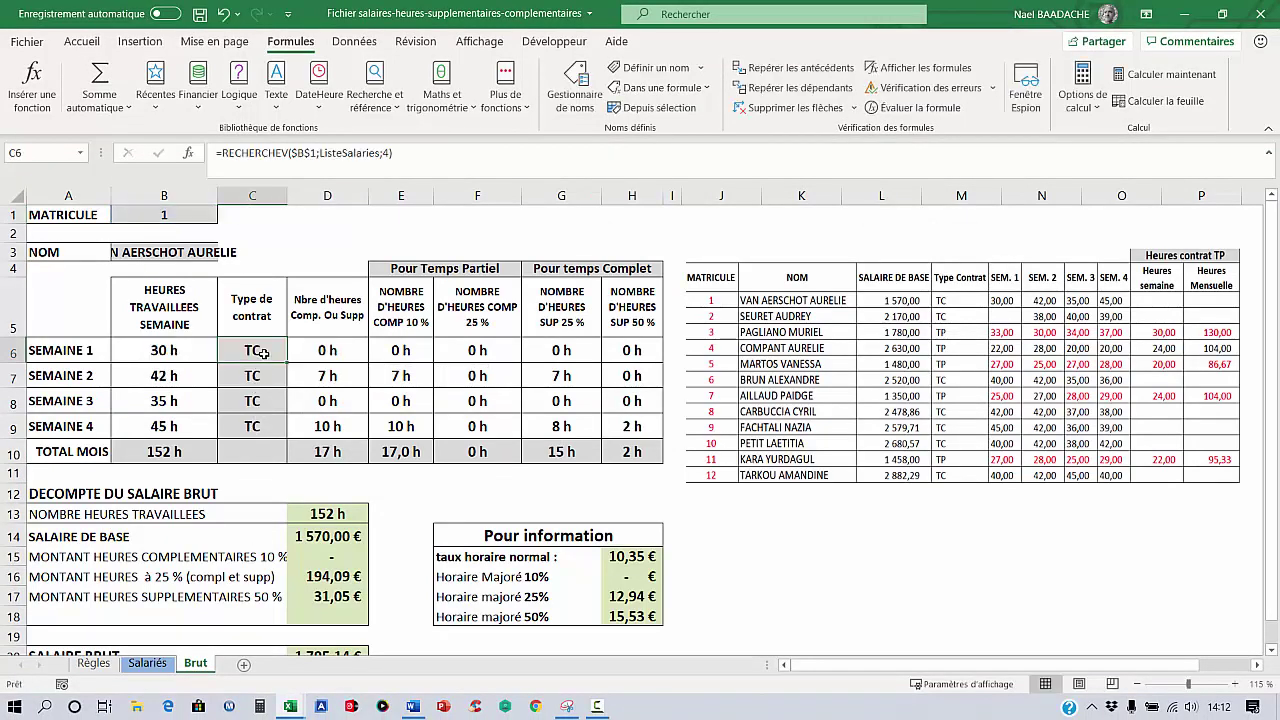
pyautogui.moveTo(263, 350); pyautogui.dragTo(255, 425)
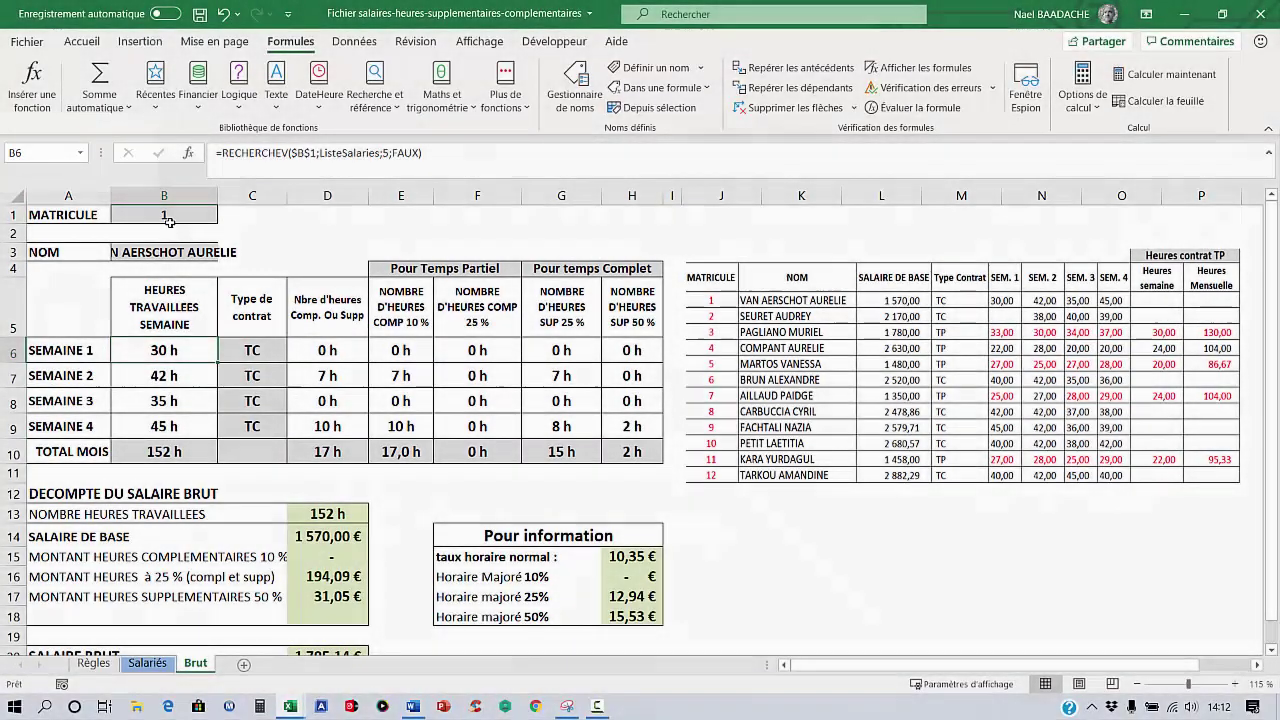
pyautogui.click(167, 215)
pyautogui.write('Matri')
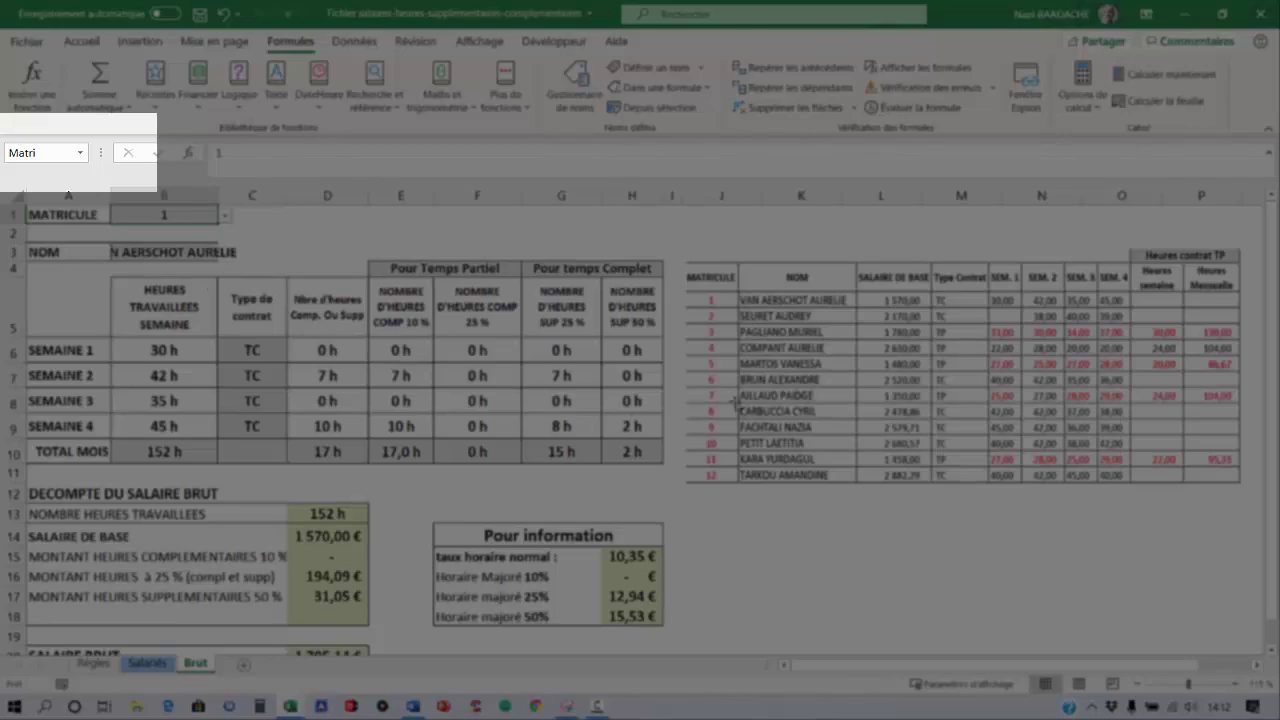
pyautogui.click(340, 355)
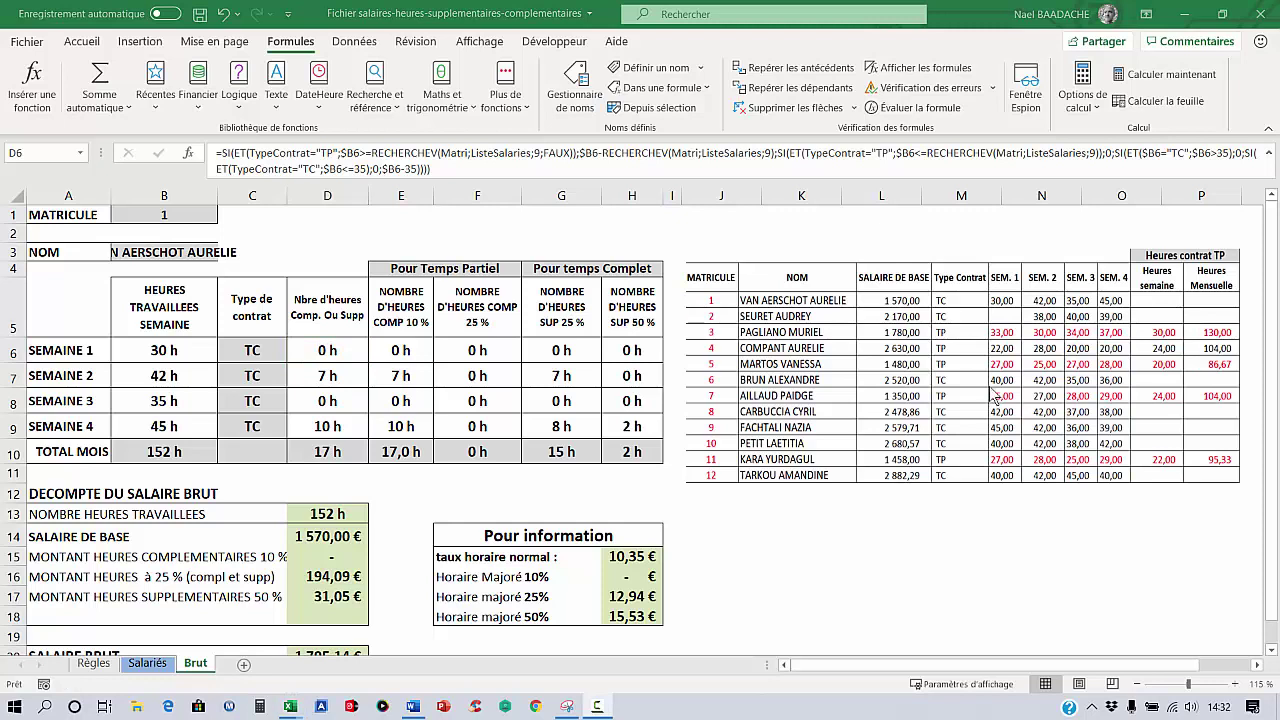
# Glance at the week 1 hours formula, then switch to the Word notes on TP paid hours
pyautogui.click(459, 173)
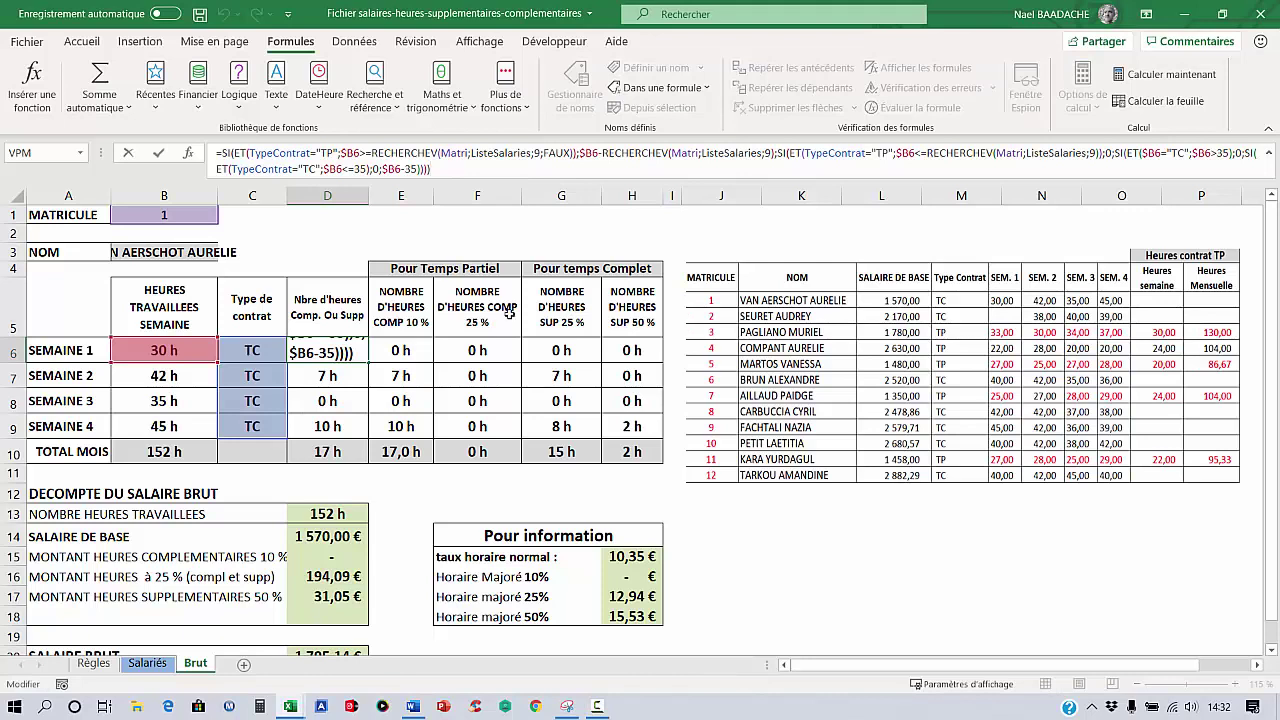
pyautogui.press('Escape')
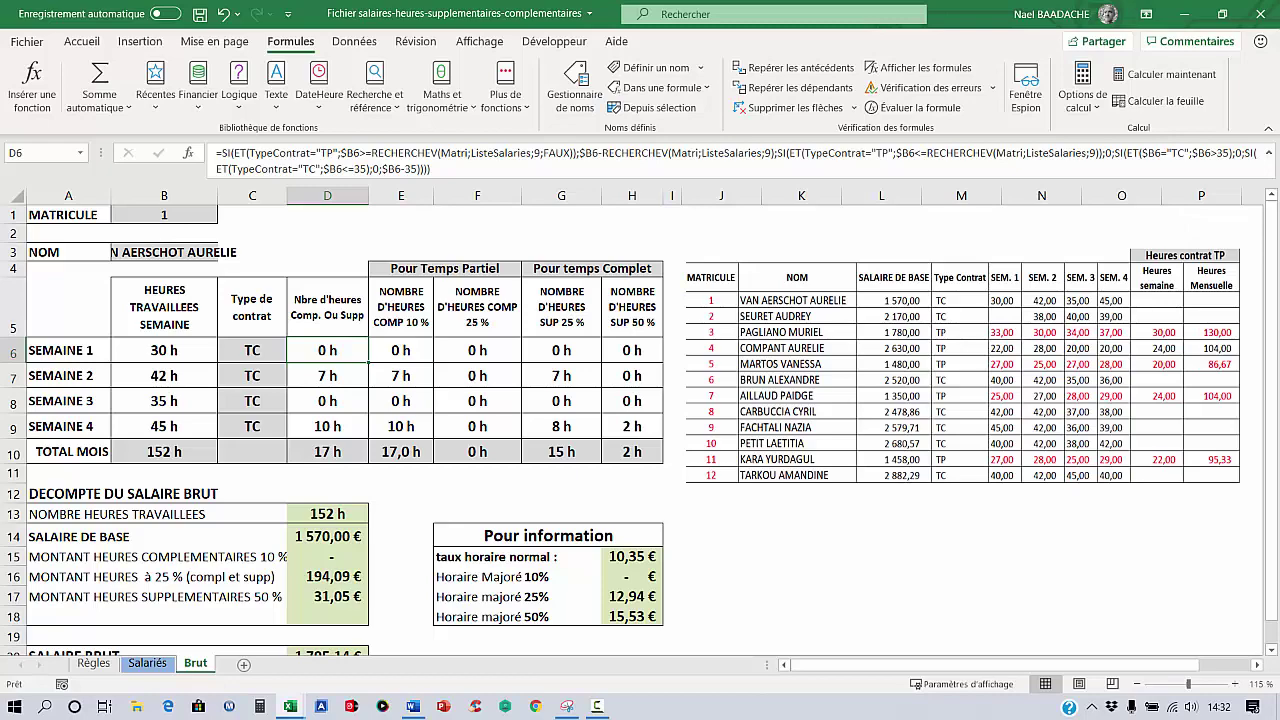
pyautogui.hotkey('alt', 'Tab')
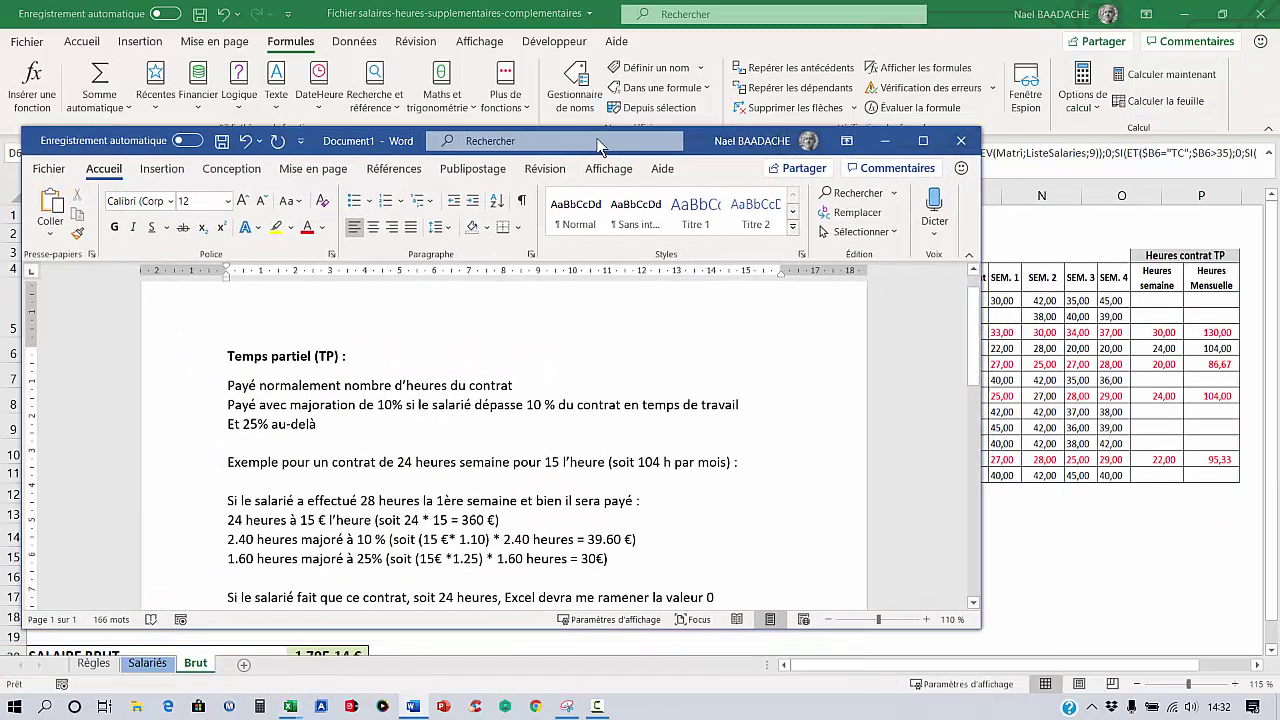
# Maximize the Word notes window and highlight the Temps partiel heading and example contract line
pyautogui.moveTo(600, 146); pyautogui.dragTo(646, 142)
pyautogui.click(968, 136)
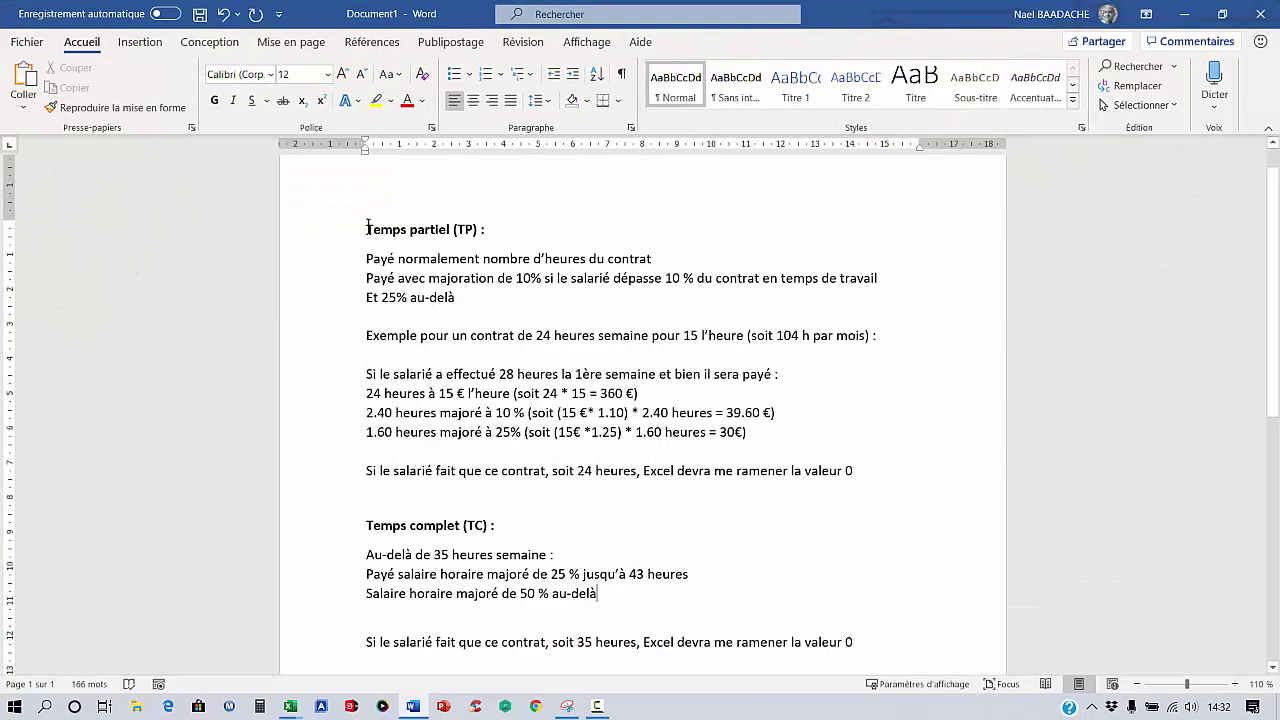
pyautogui.moveTo(368, 228); pyautogui.dragTo(452, 231)
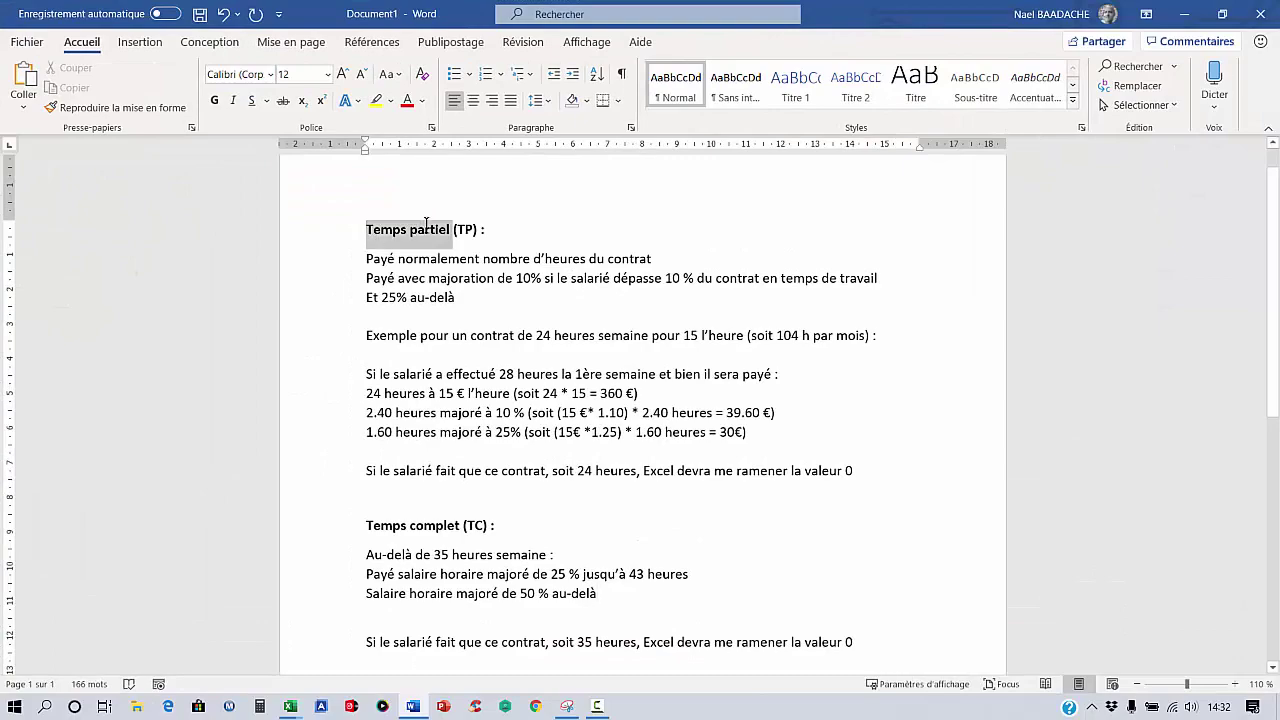
pyautogui.click(366, 258)
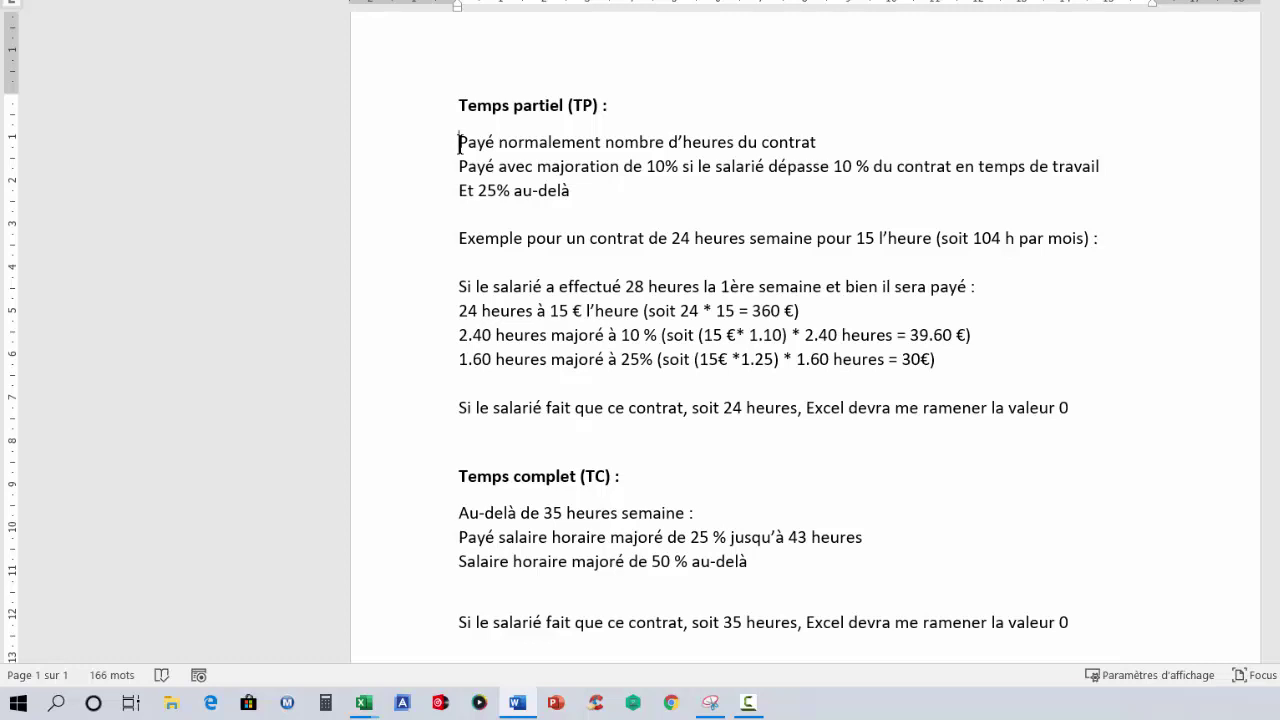
pyautogui.click(436, 250)
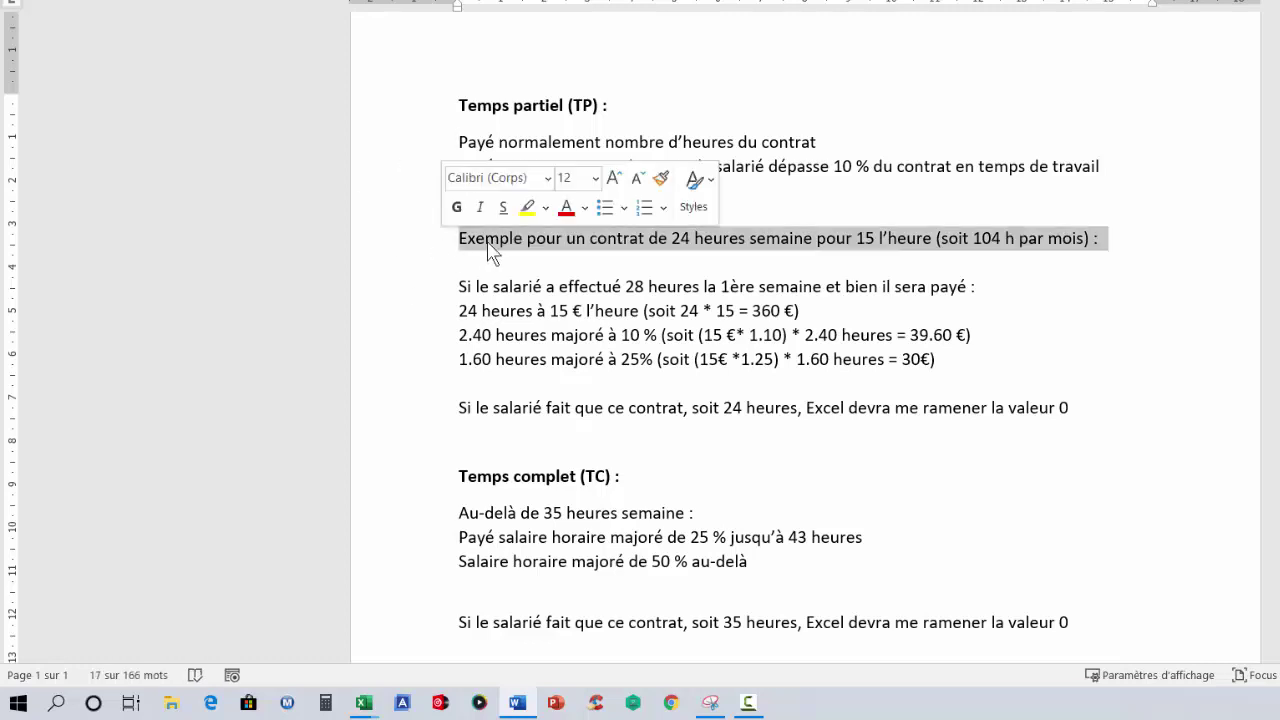
pyautogui.click(590, 240)
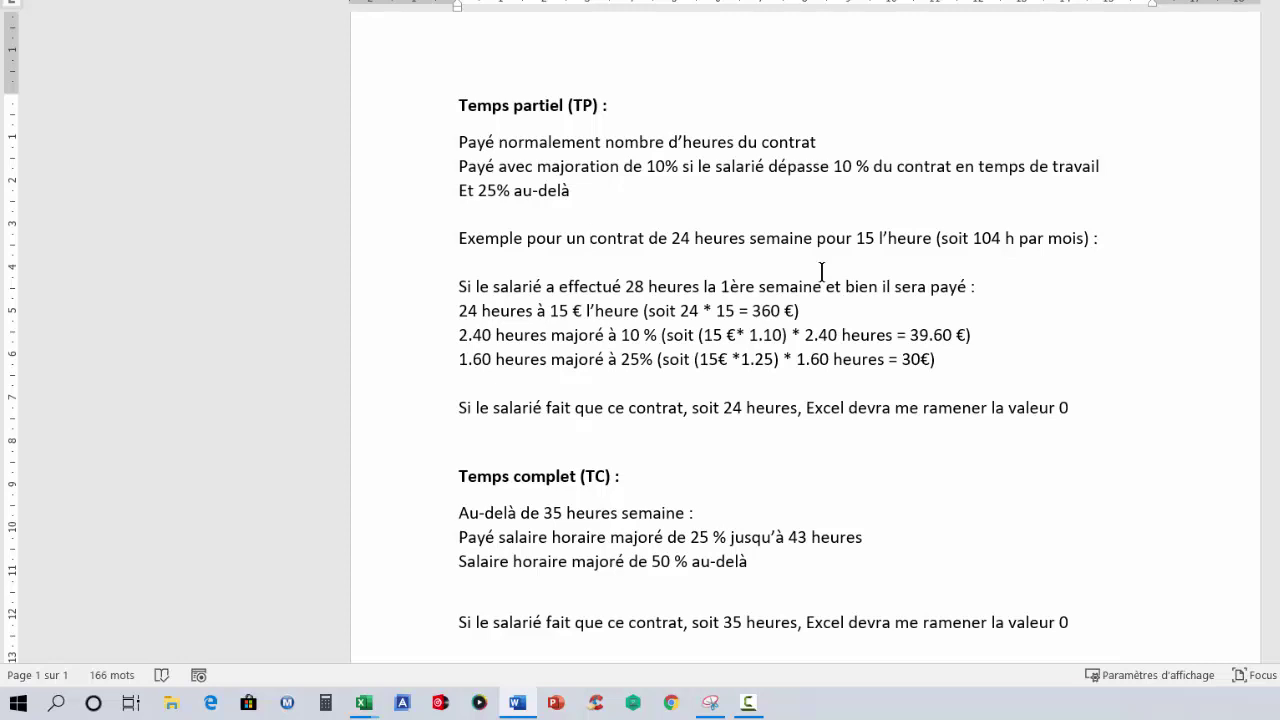
pyautogui.click(450, 313)
pyautogui.moveTo(473, 317); pyautogui.dragTo(678, 316)
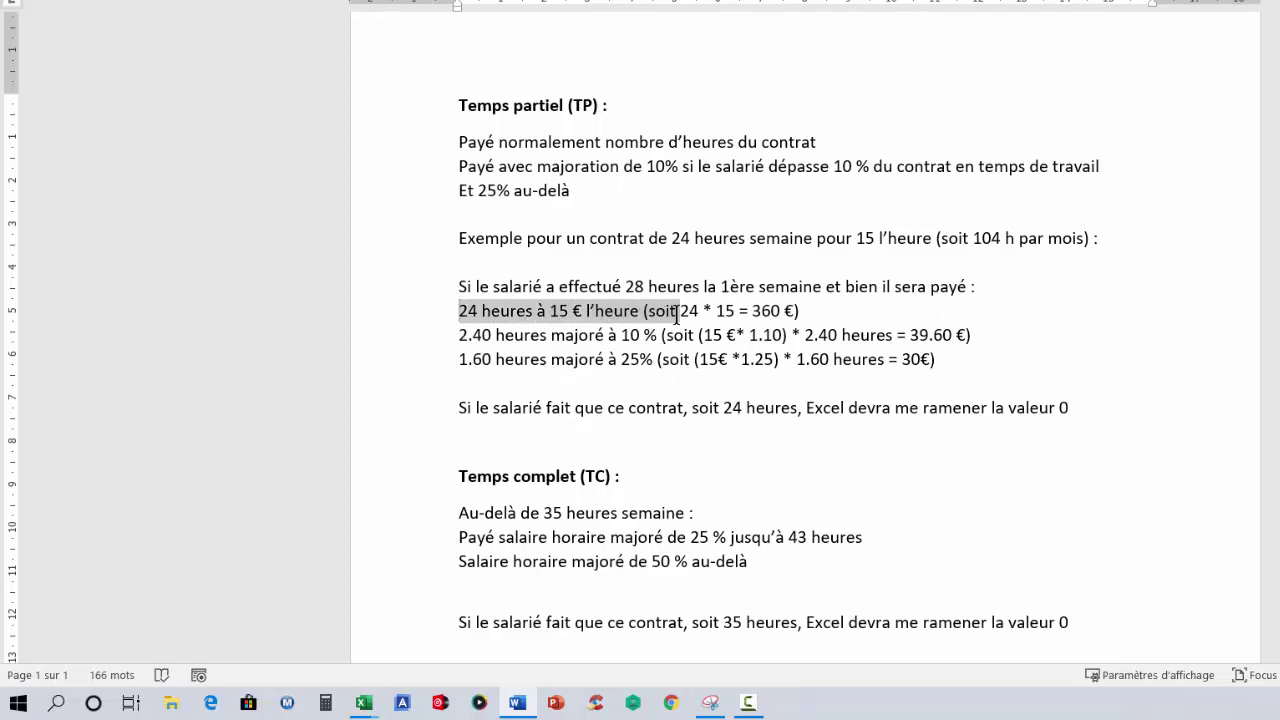
pyautogui.click(688, 312)
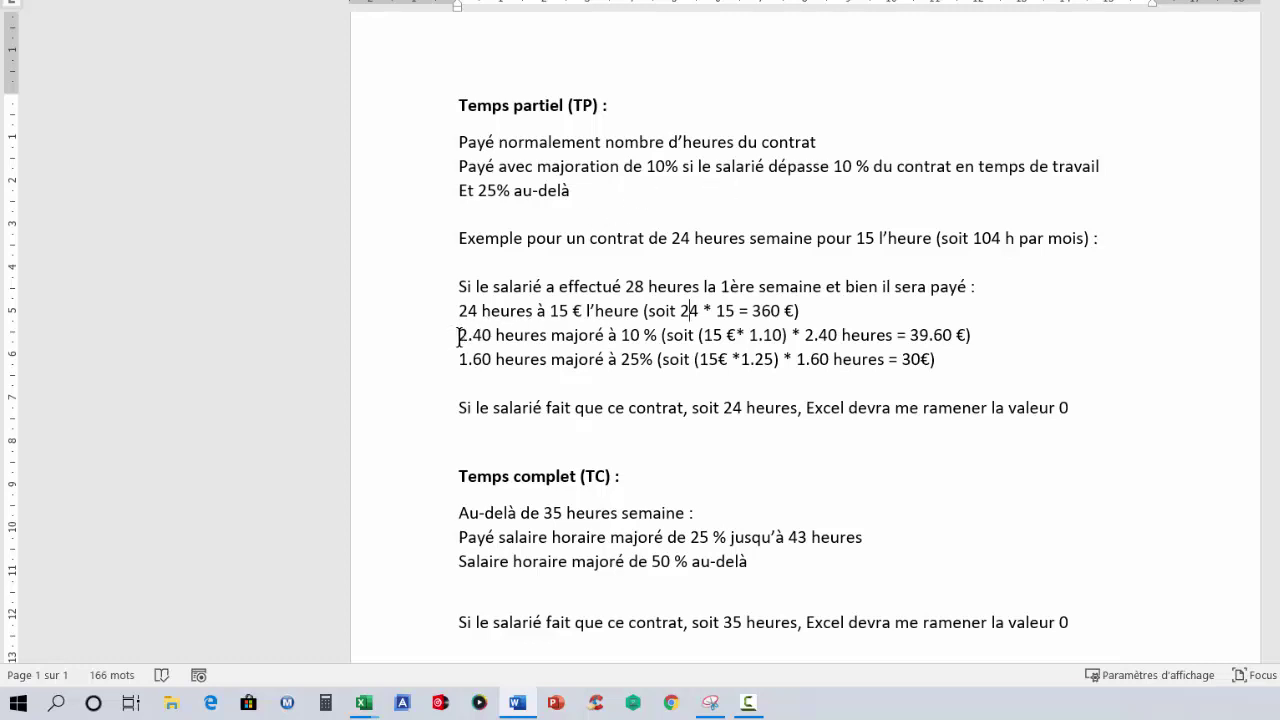
pyautogui.moveTo(459, 336); pyautogui.dragTo(488, 335)
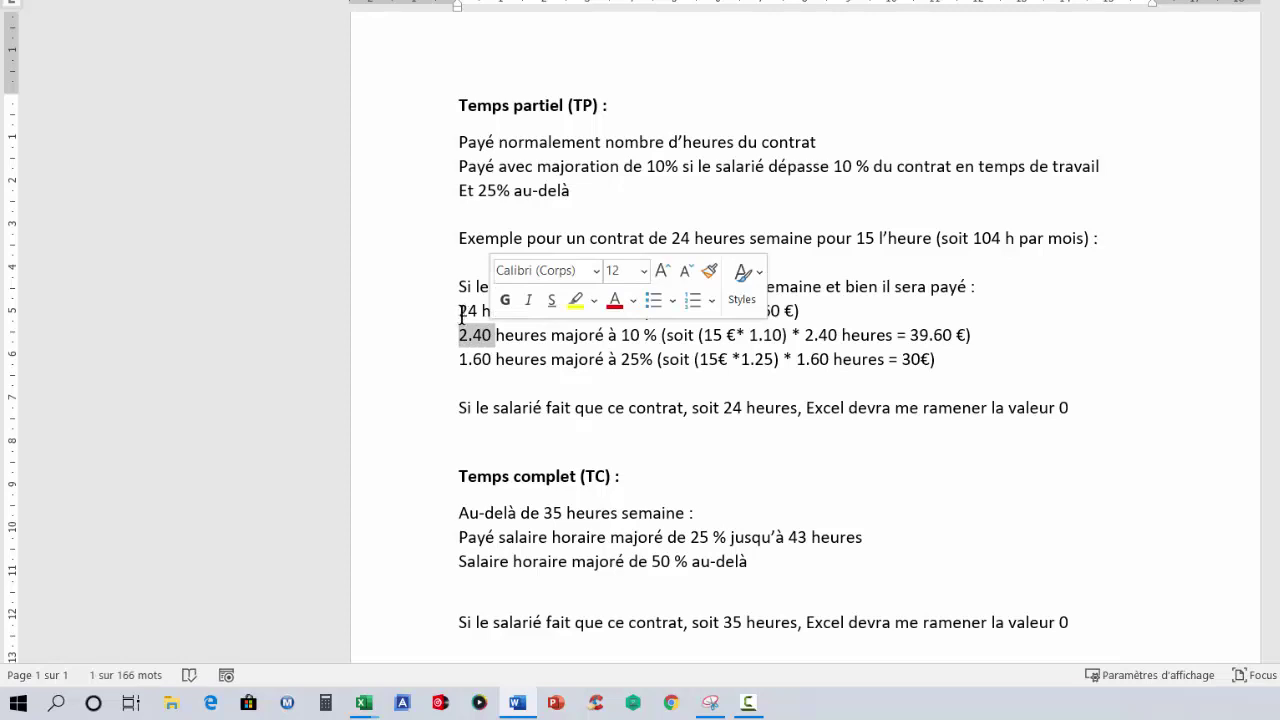
pyautogui.click(460, 328)
pyautogui.moveTo(460, 334); pyautogui.dragTo(493, 335)
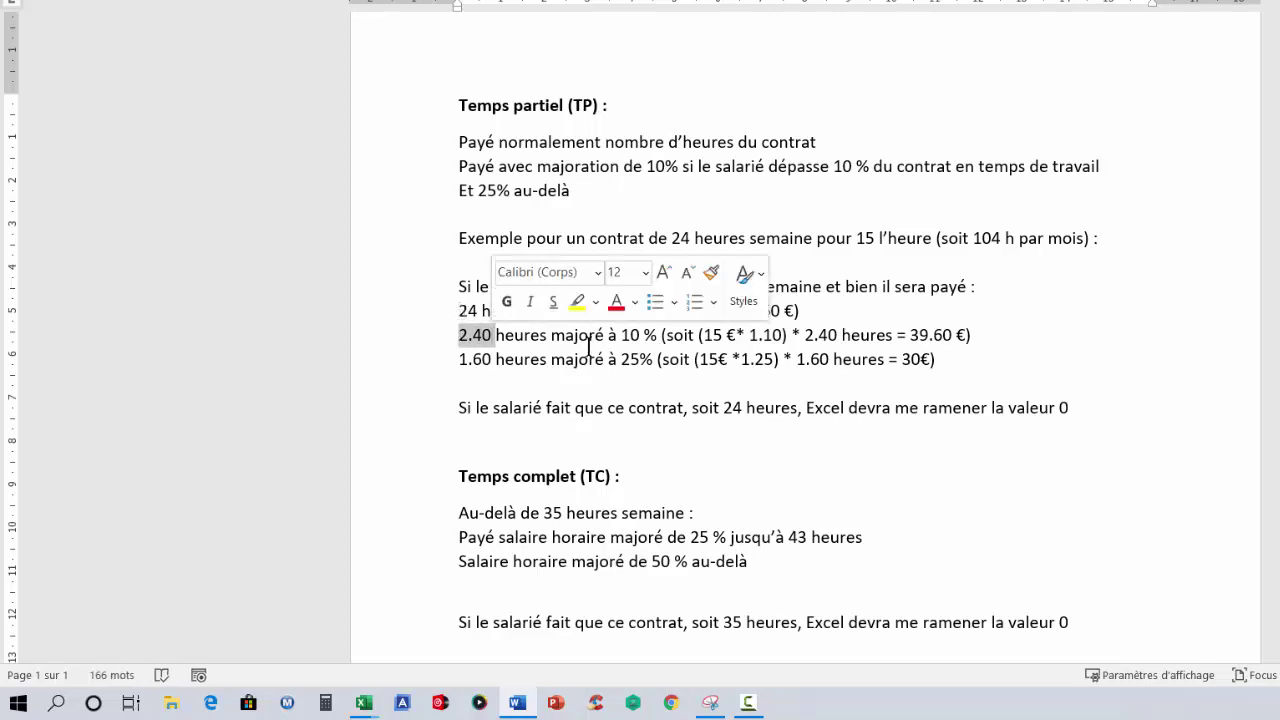
pyautogui.click(400, 311)
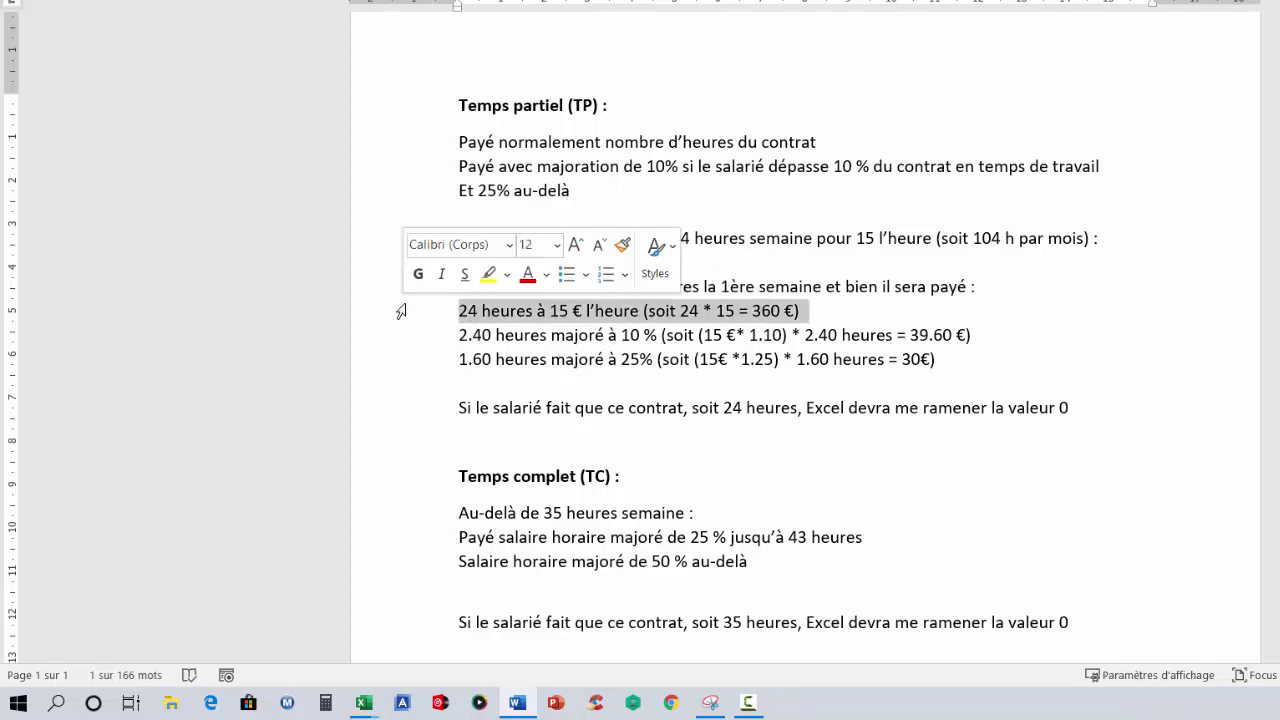
pyautogui.click(617, 206)
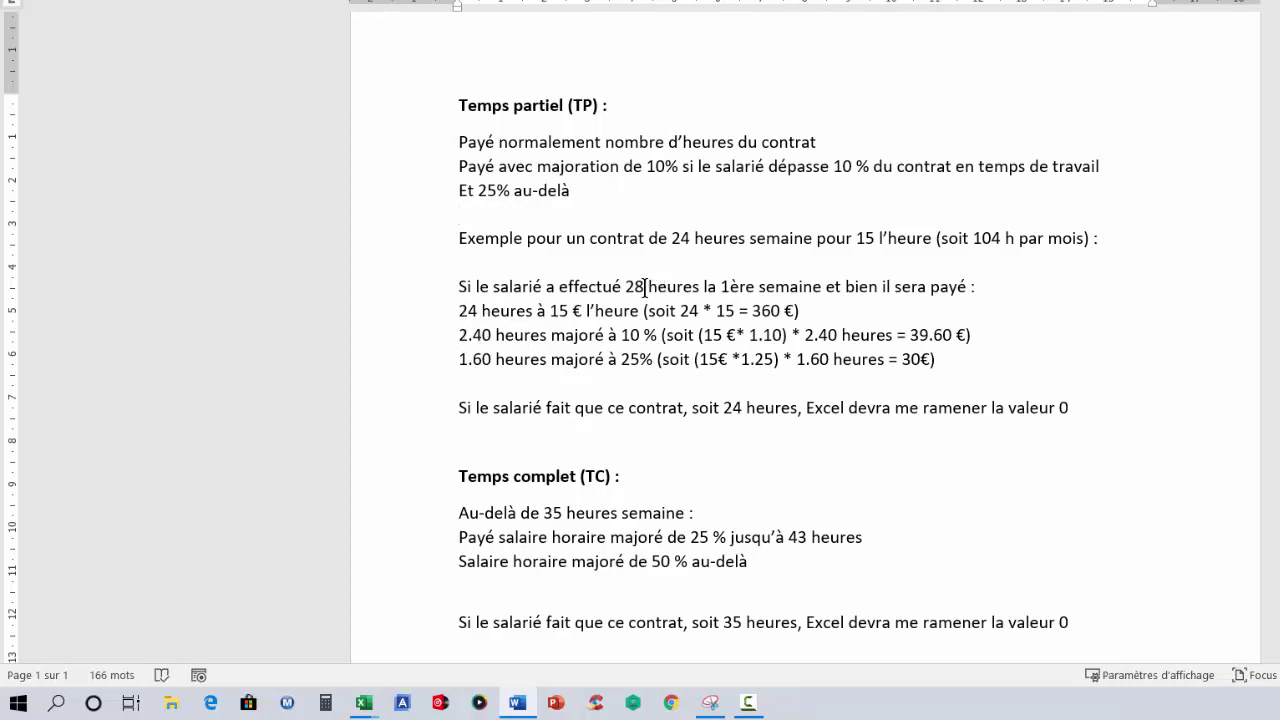
pyautogui.click(488, 359)
# Scroll further down the Word notes, then switch back to the Excel payslip workbook
pyautogui.scroll(-2, 457, 490)
pyautogui.scroll(-1, 457, 480)
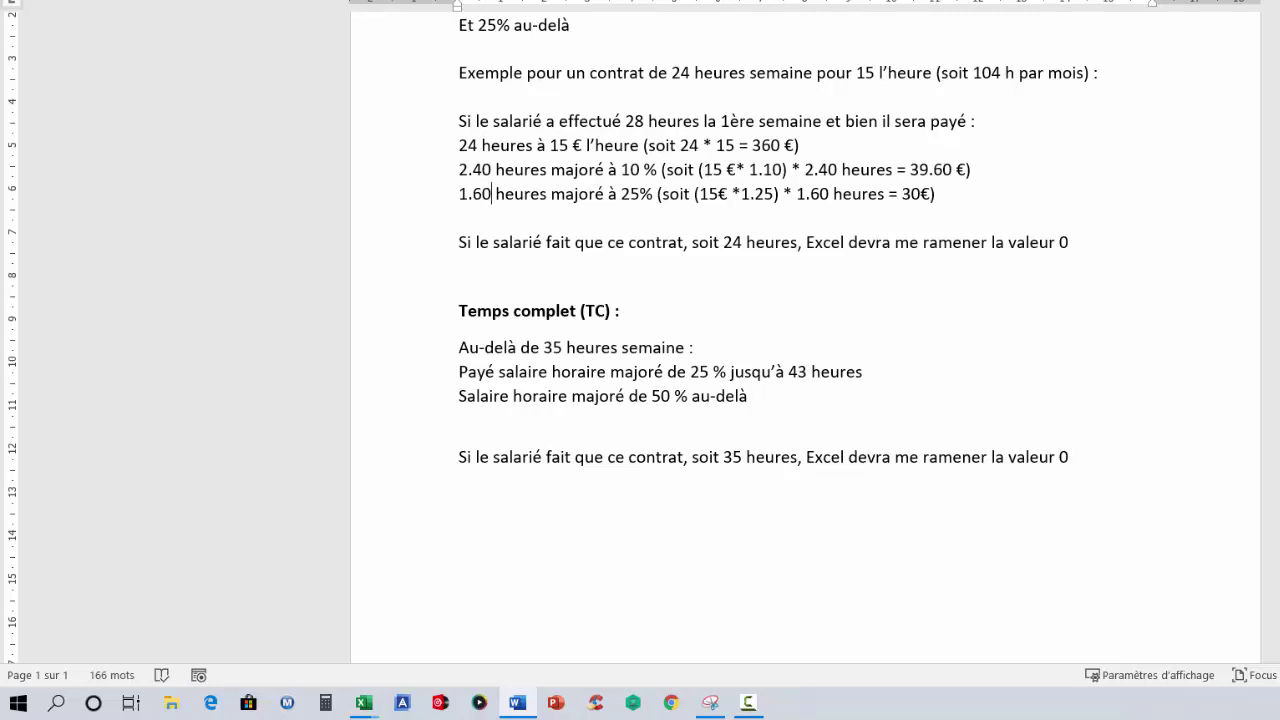
pyautogui.hotkey('alt', 'Tab')
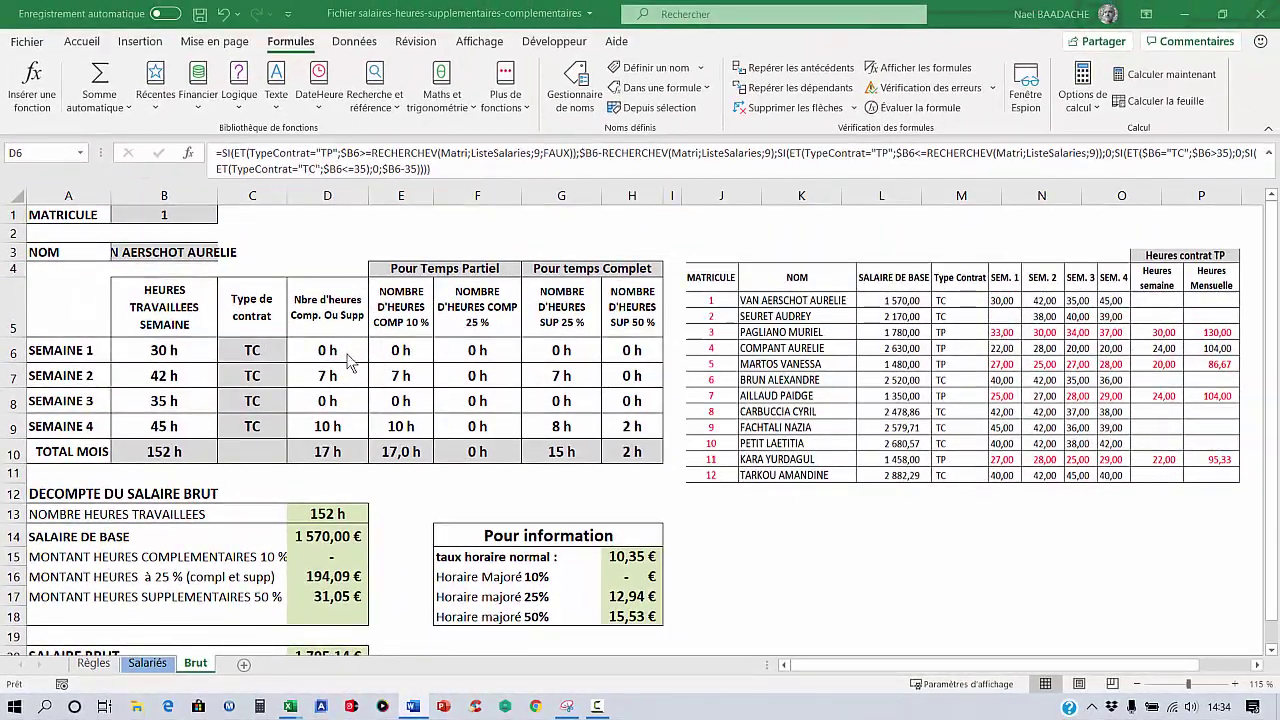
# Show D6's nested SI/ET/RECHERCHEV formula in-cell to compare it with the green text box
pyautogui.click(344, 350)
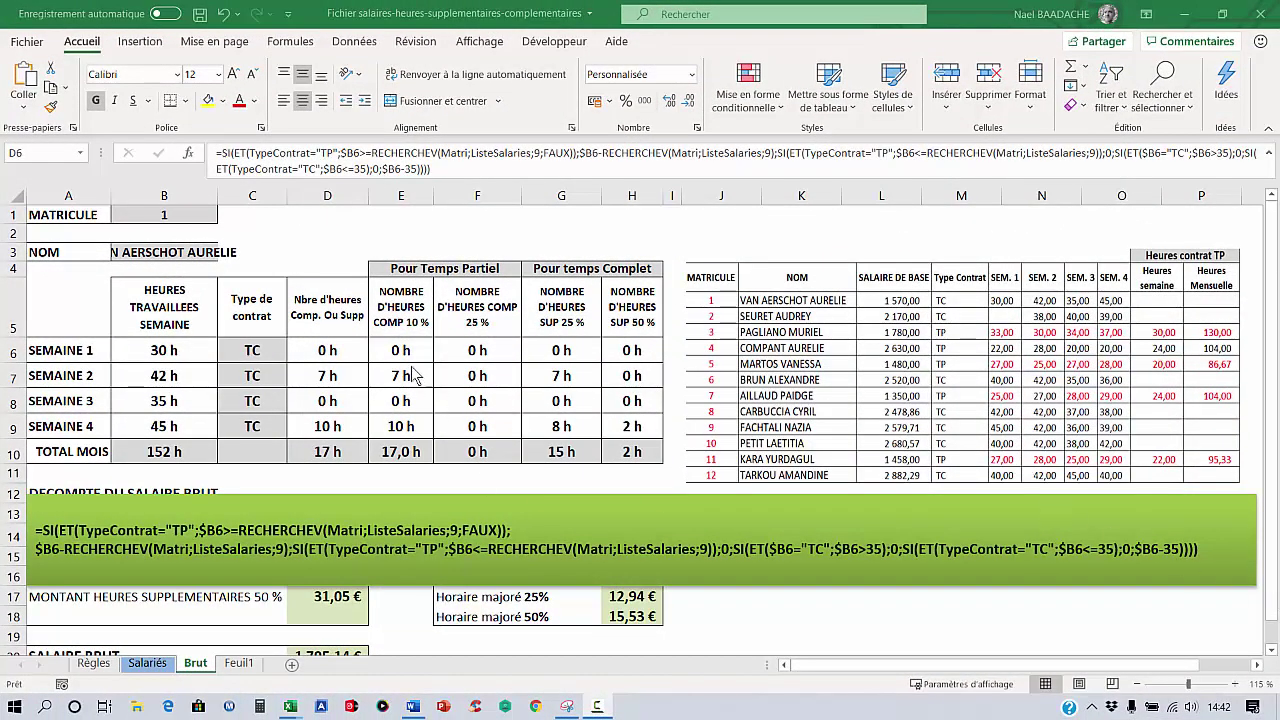
pyautogui.click(334, 350)
pyautogui.doubleClick(334, 350)
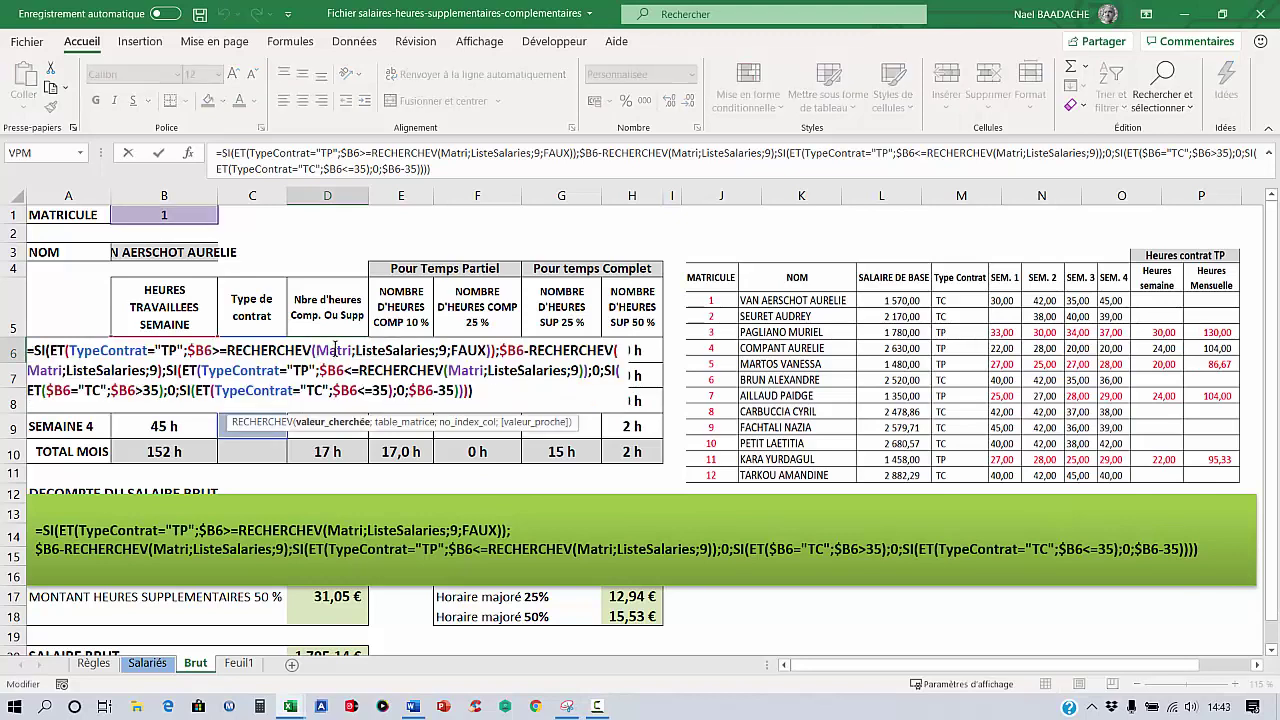
pyautogui.press('Return')
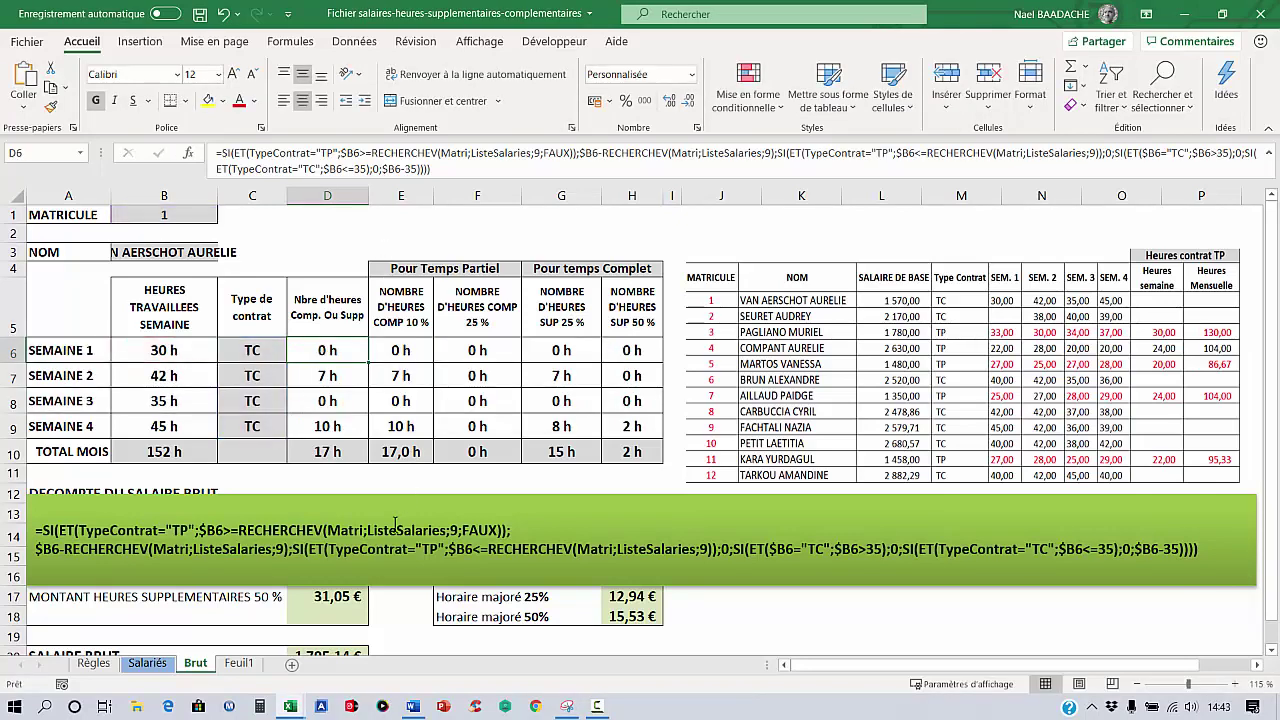
pyautogui.click(387, 507)
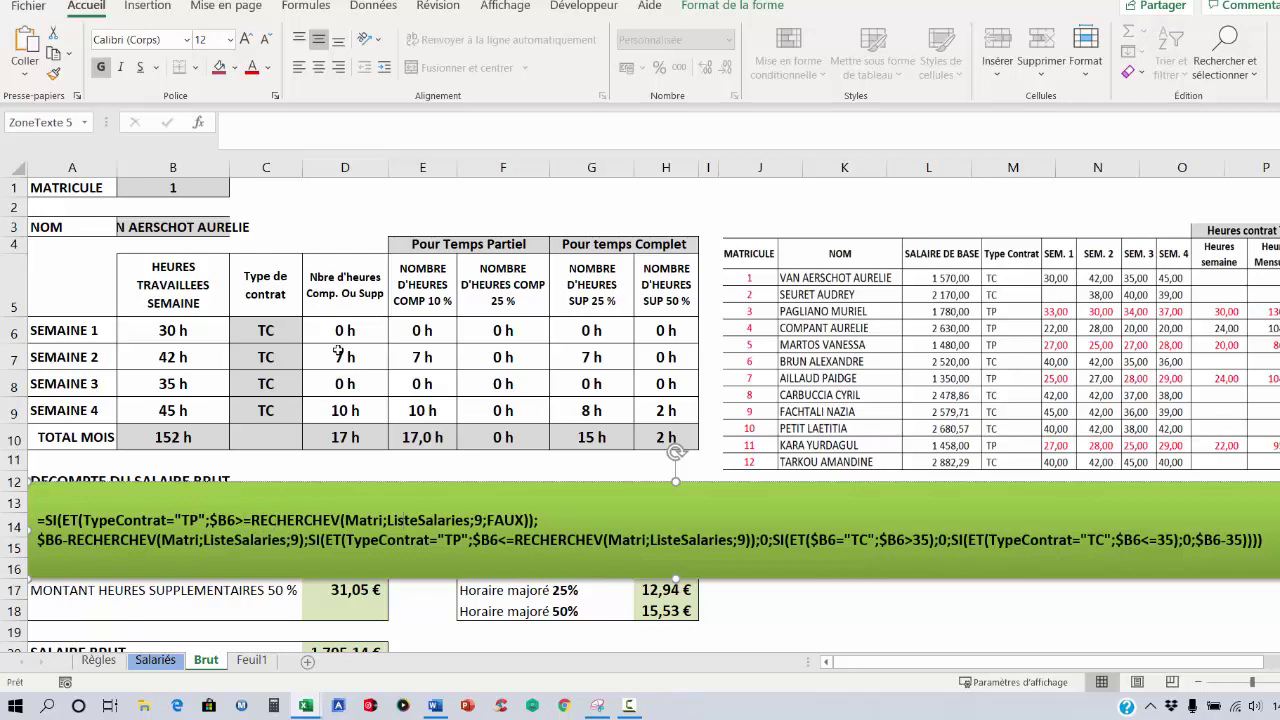
# Open D6's formula in the formula bar with the caret in its first ET condition
pyautogui.click(362, 331)
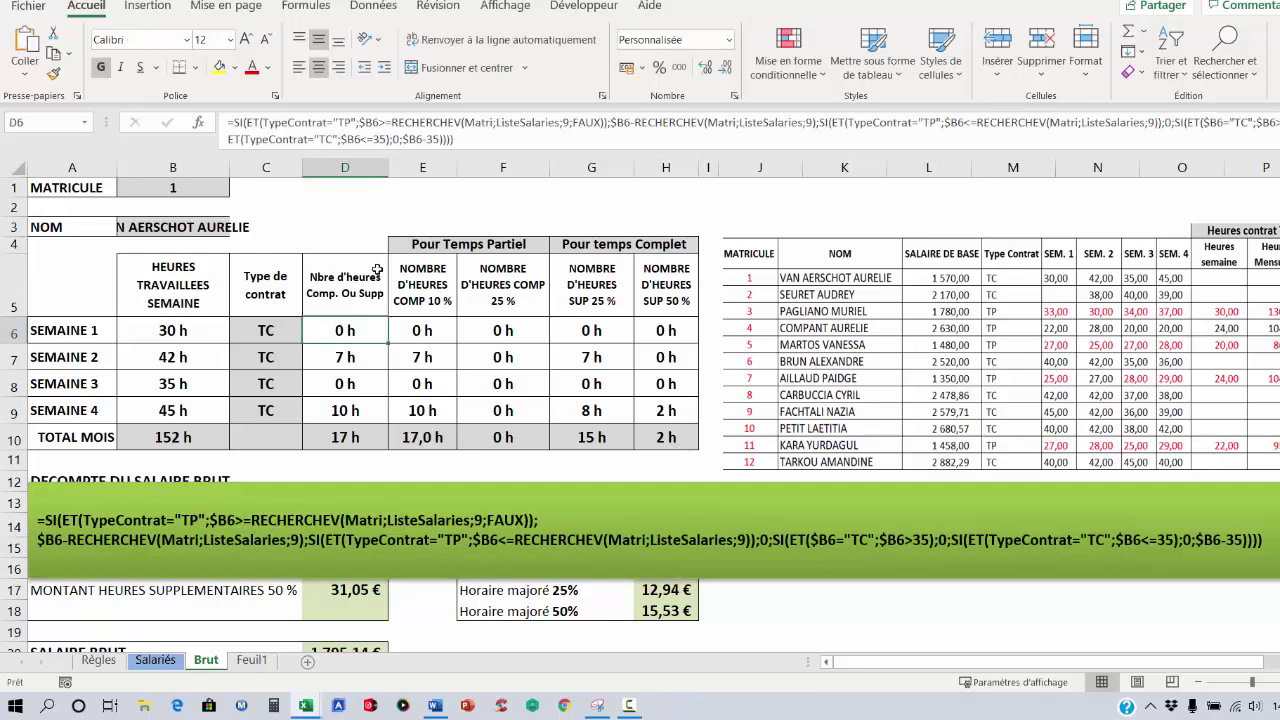
pyautogui.click(372, 124)
pyautogui.click(372, 124)
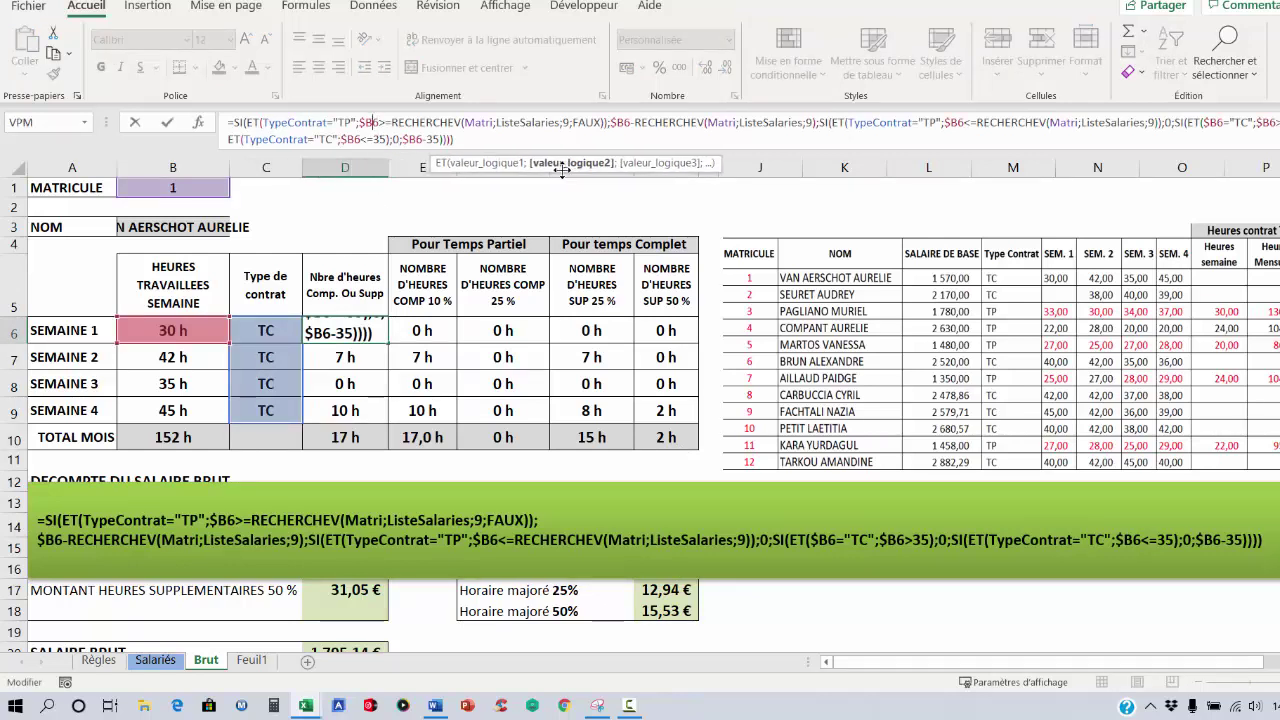
pyautogui.click(380, 139)
pyautogui.click(380, 139)
pyautogui.click(486, 121)
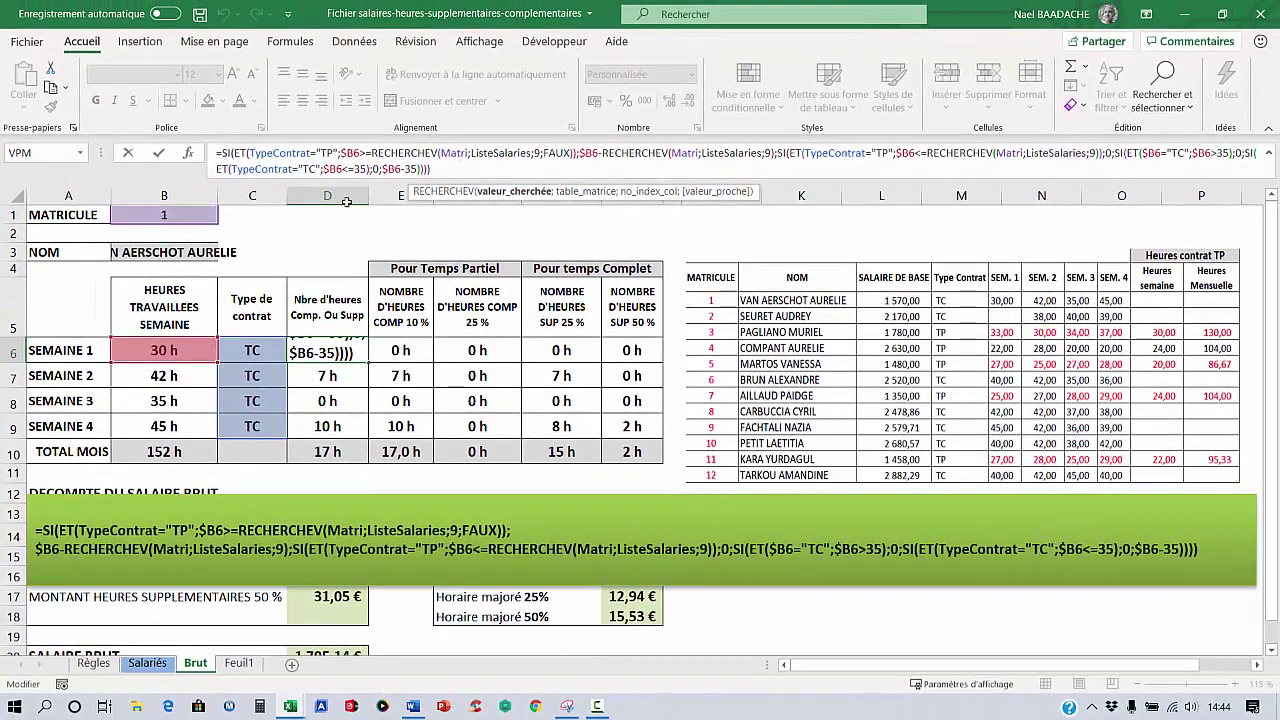
pyautogui.click(497, 153)
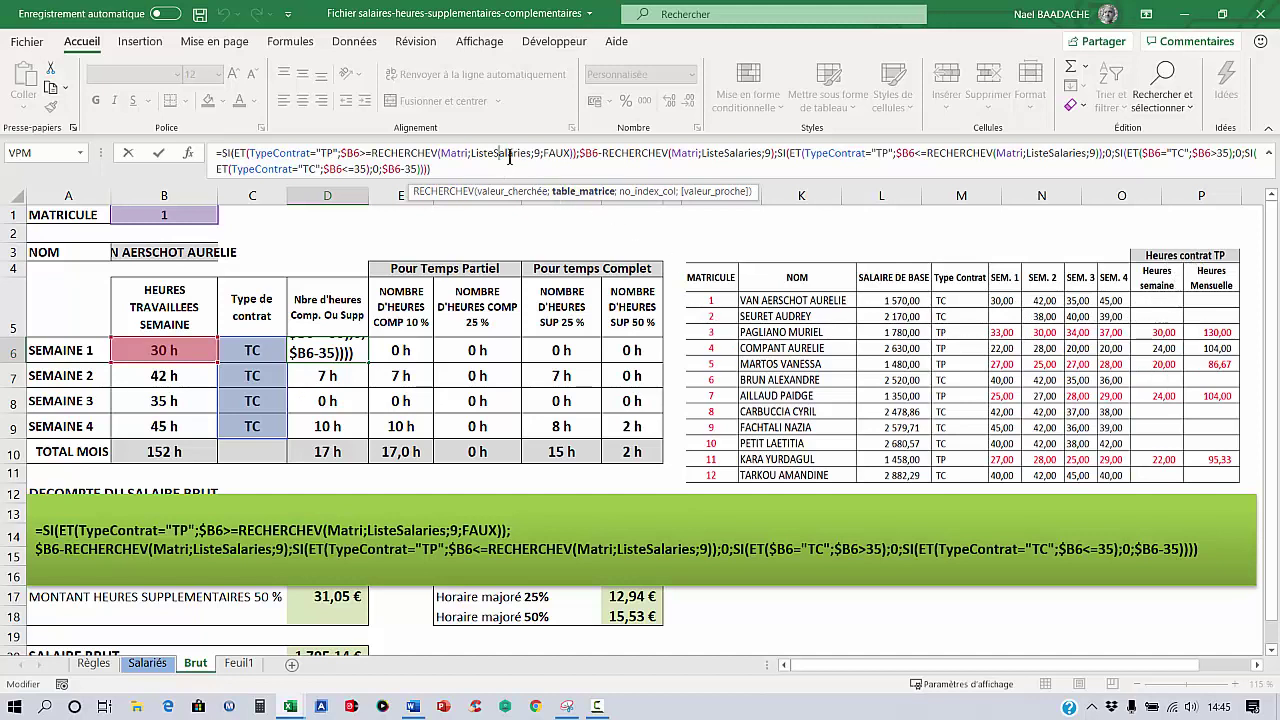
pyautogui.click(561, 152)
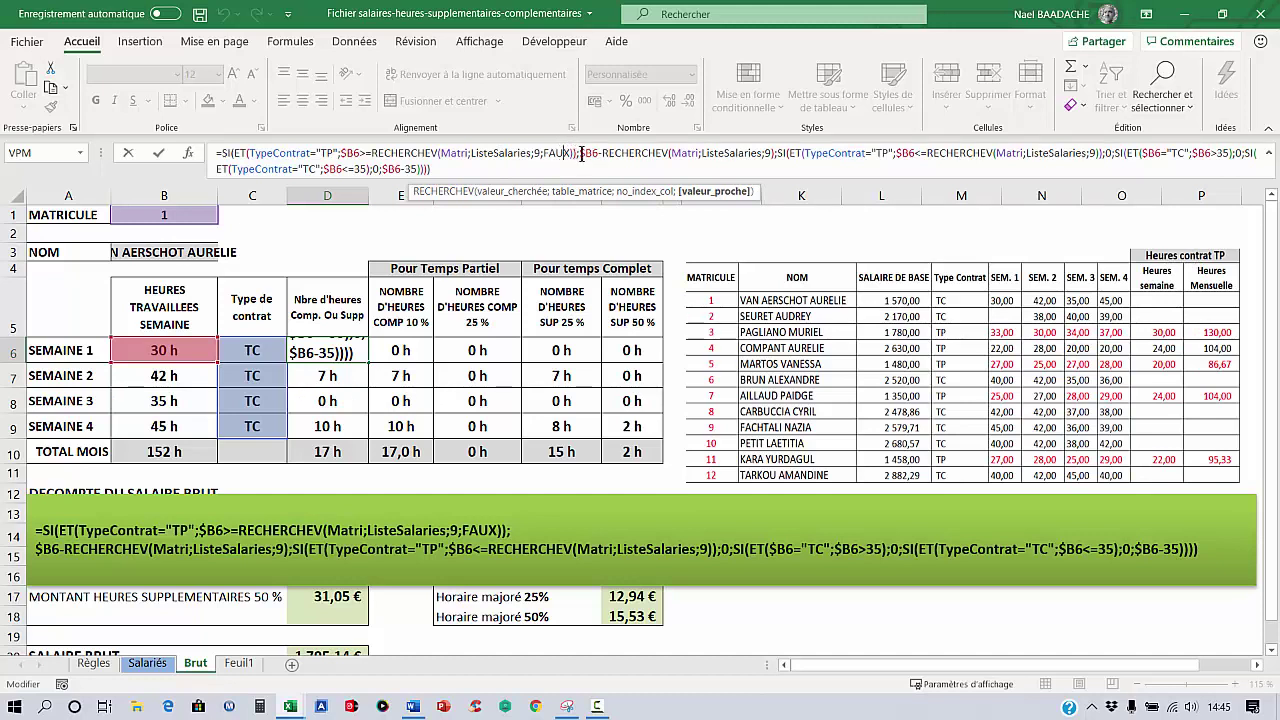
pyautogui.click(581, 153)
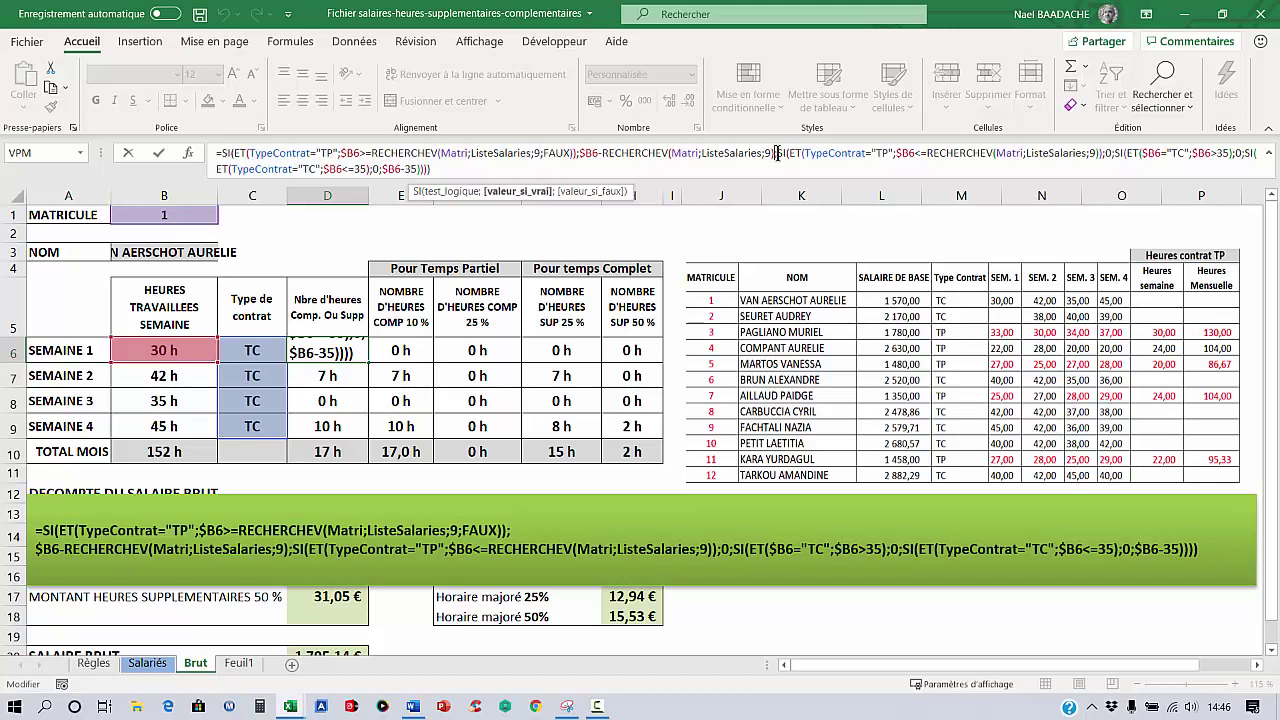
pyautogui.click(780, 153)
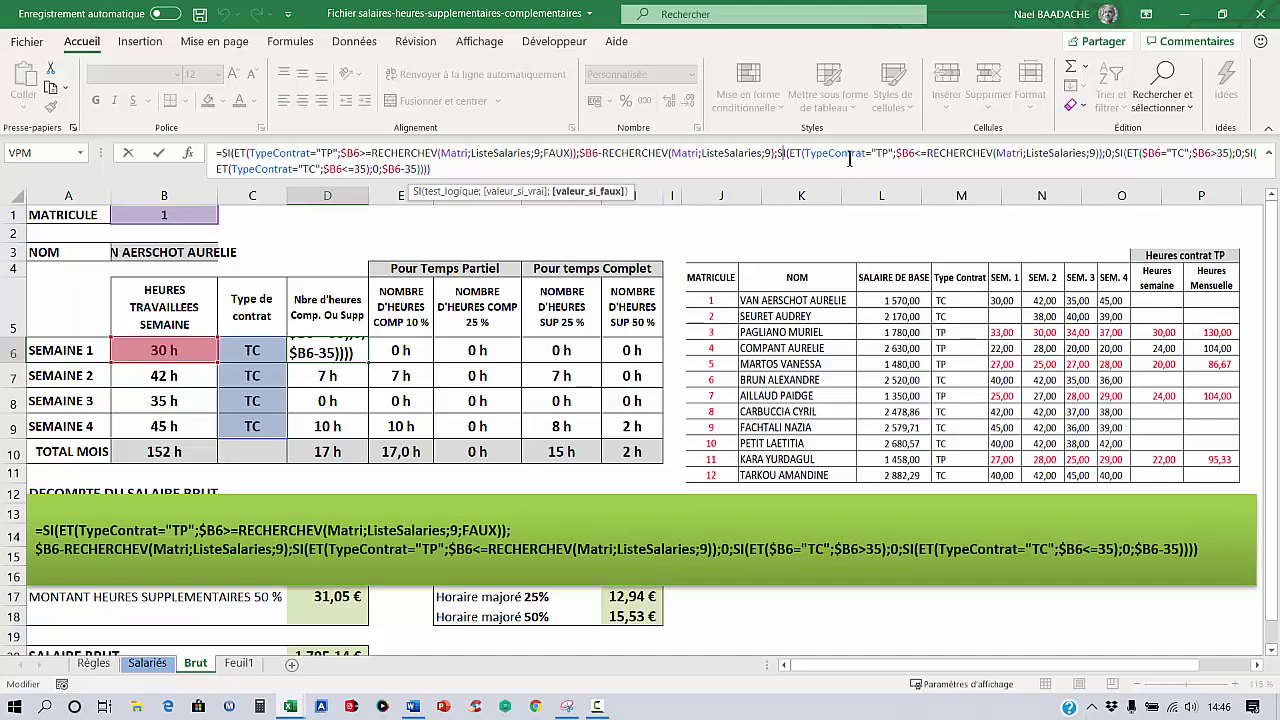
pyautogui.click(798, 152)
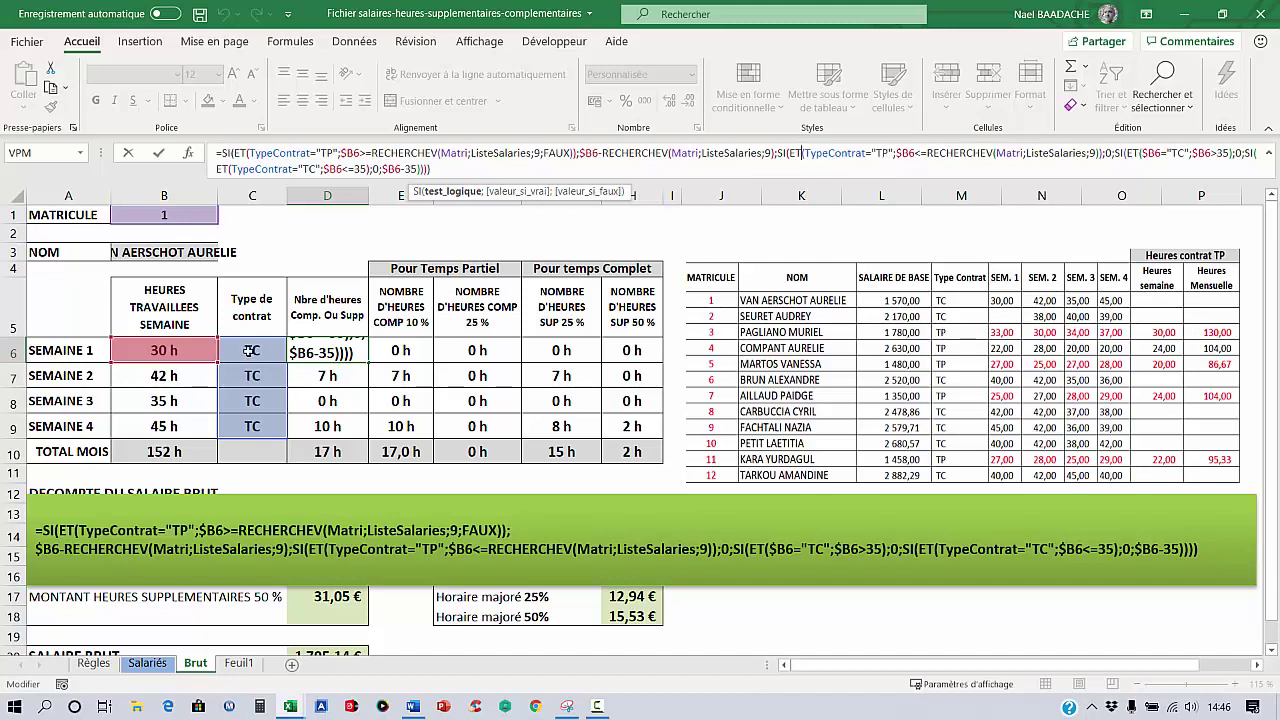
pyautogui.click(889, 153)
pyautogui.moveTo(927, 152); pyautogui.dragTo(981, 152)
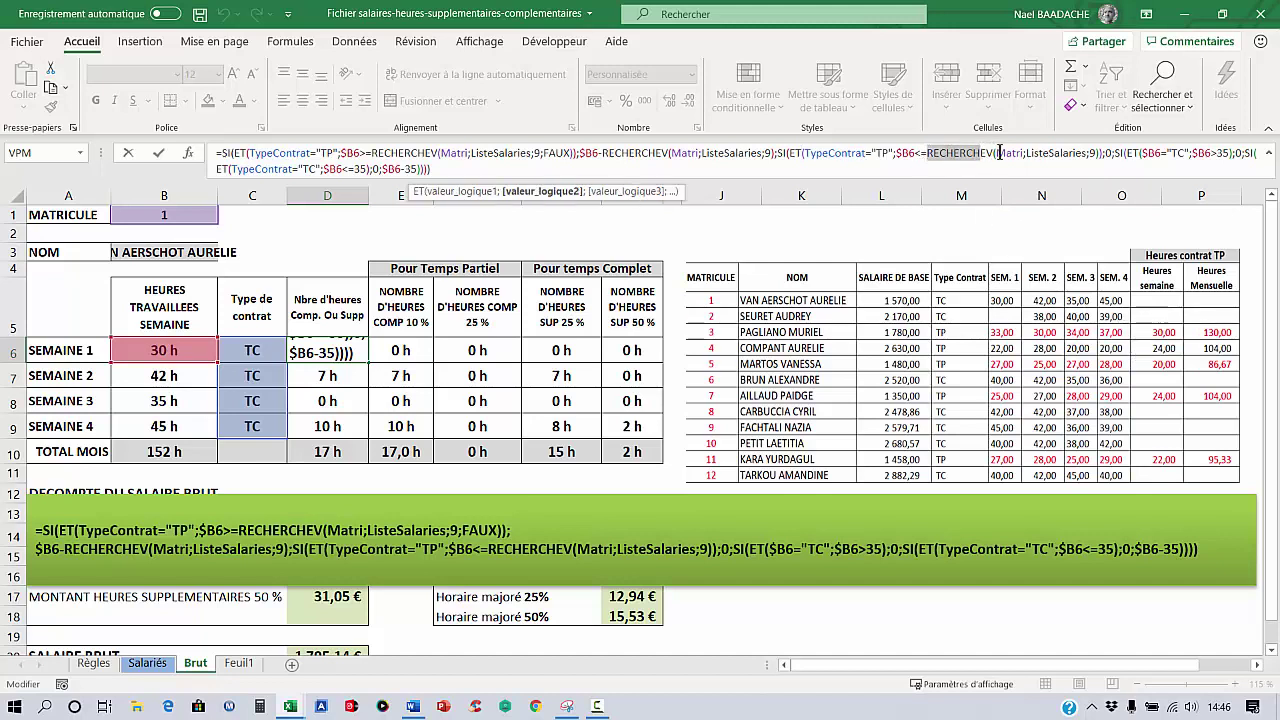
pyautogui.click(1003, 152)
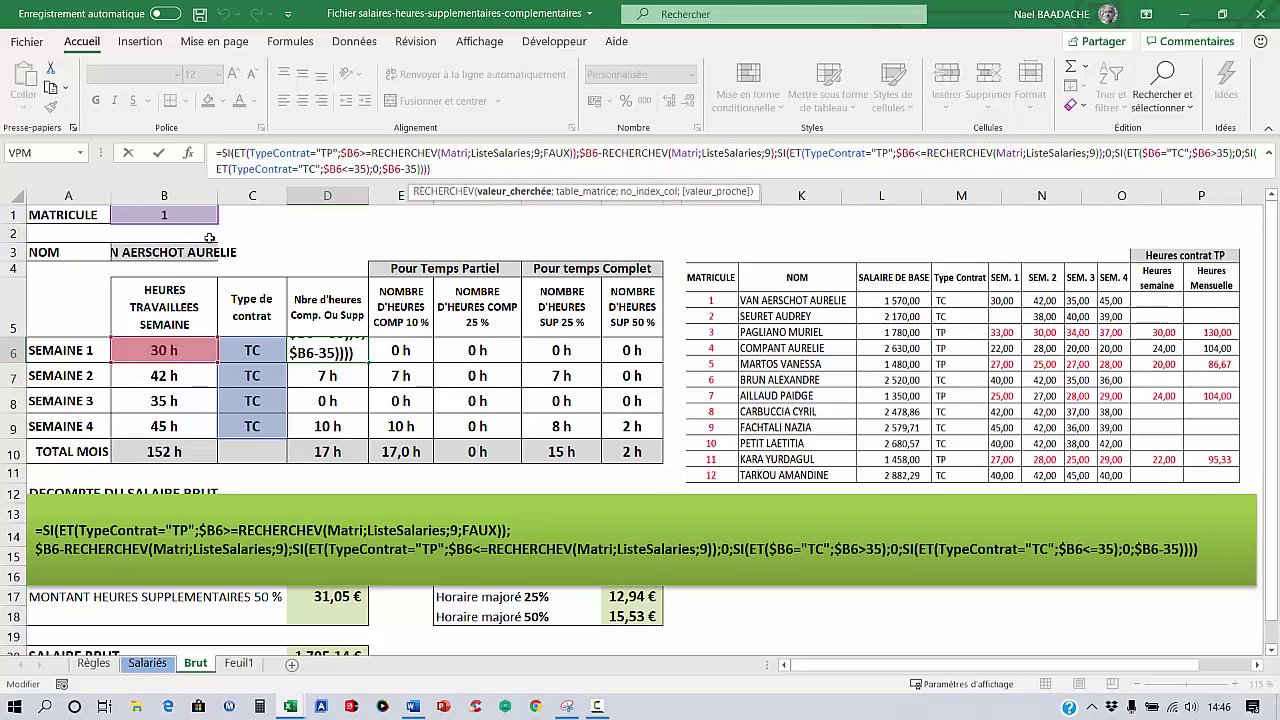
pyautogui.click(1030, 153)
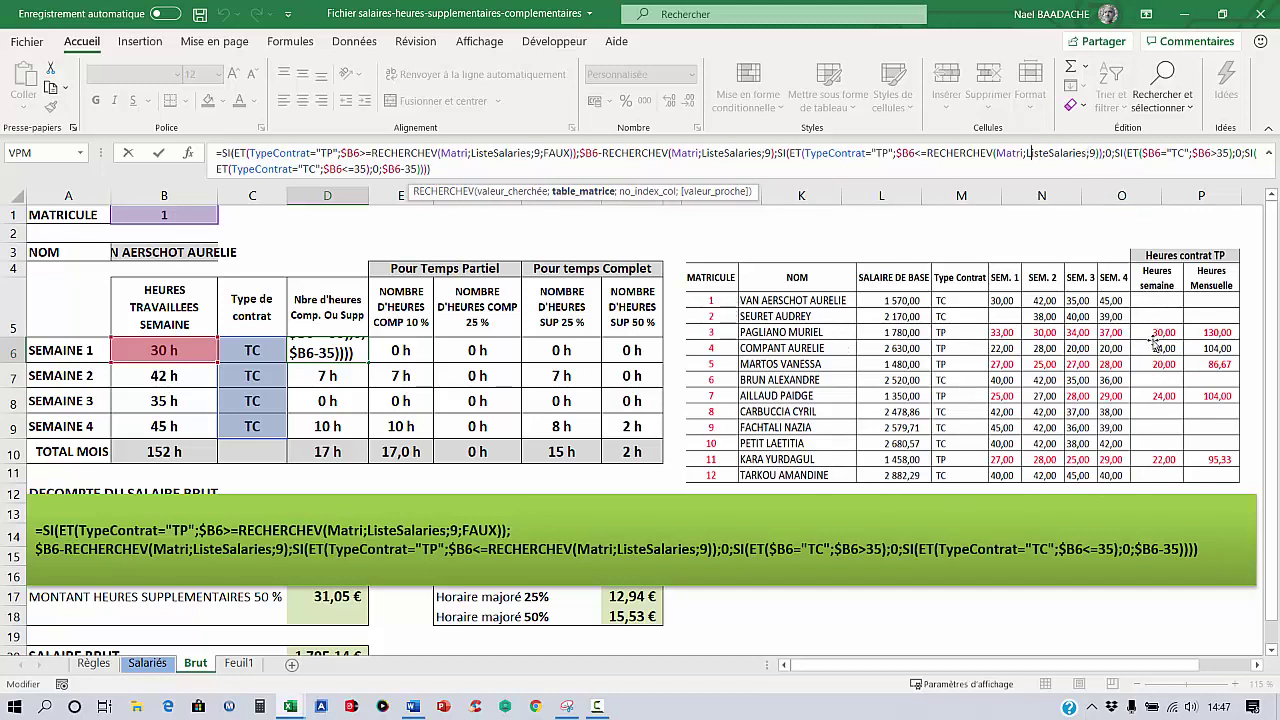
pyautogui.click(1103, 153)
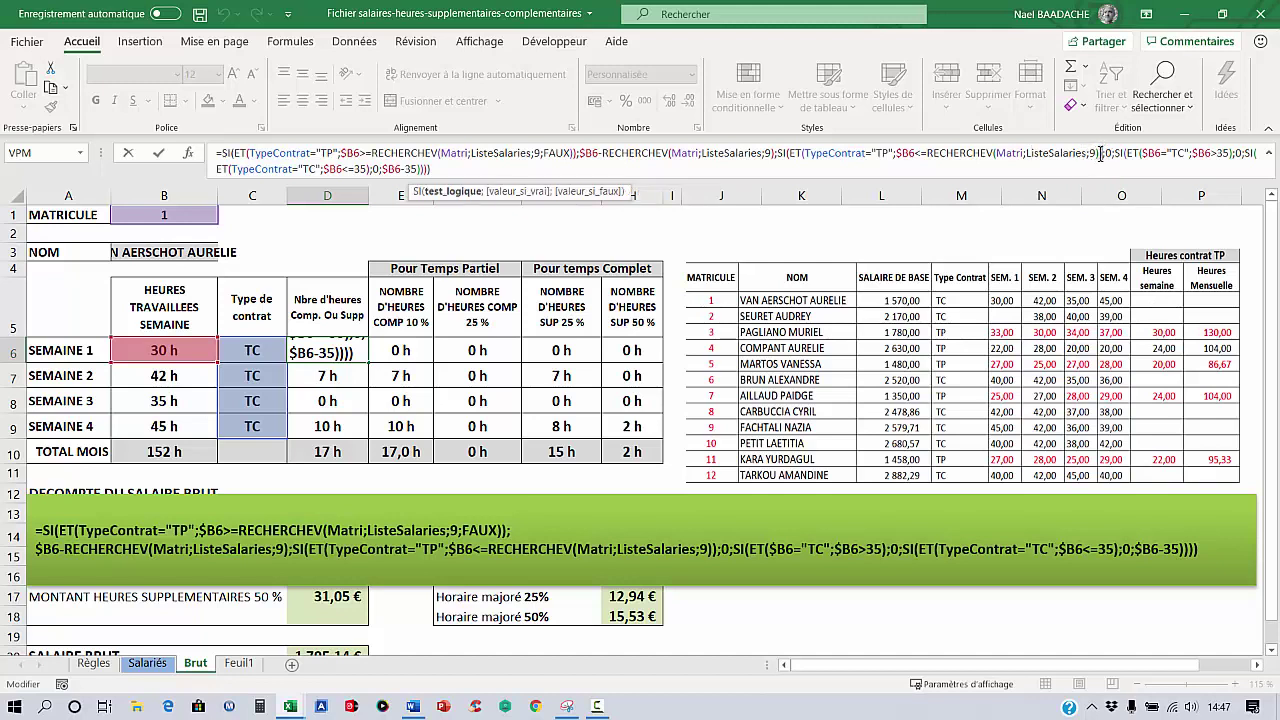
pyautogui.click(1112, 153)
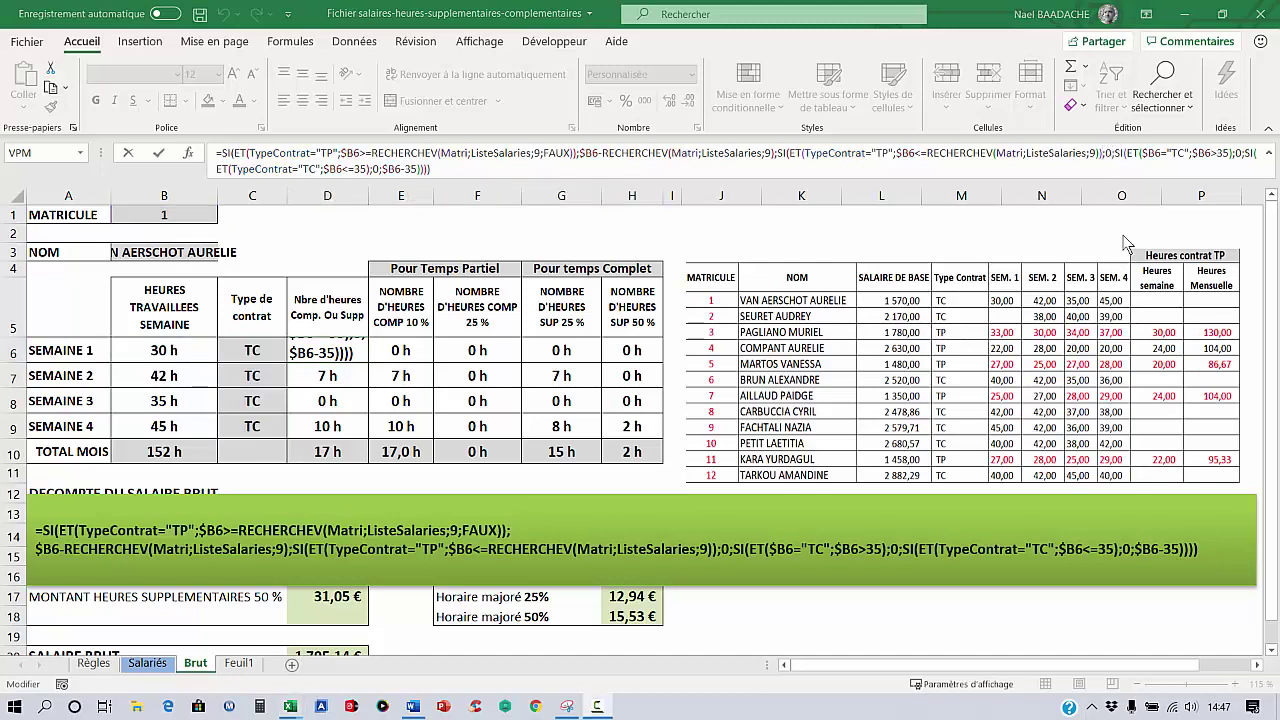
pyautogui.click(1127, 153)
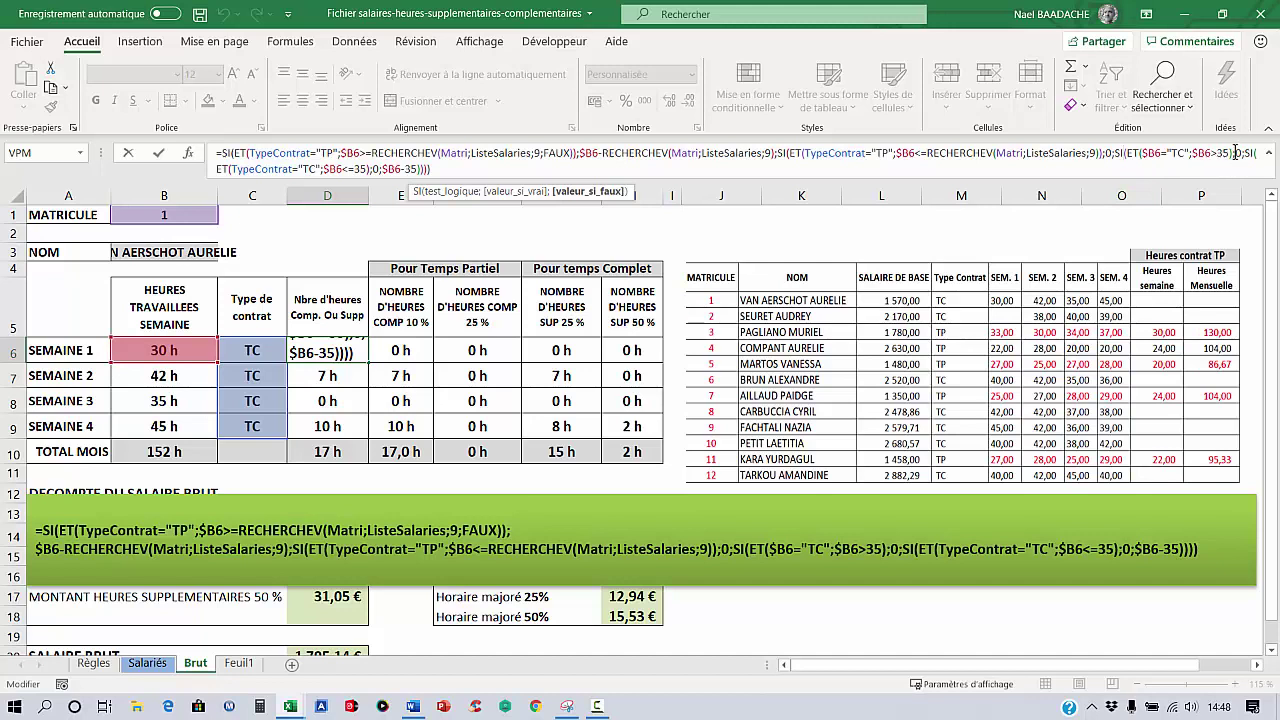
# Walk through D6's final TC condition, the $B6<=35 test and $B6-35 result
pyautogui.click(1227, 166)
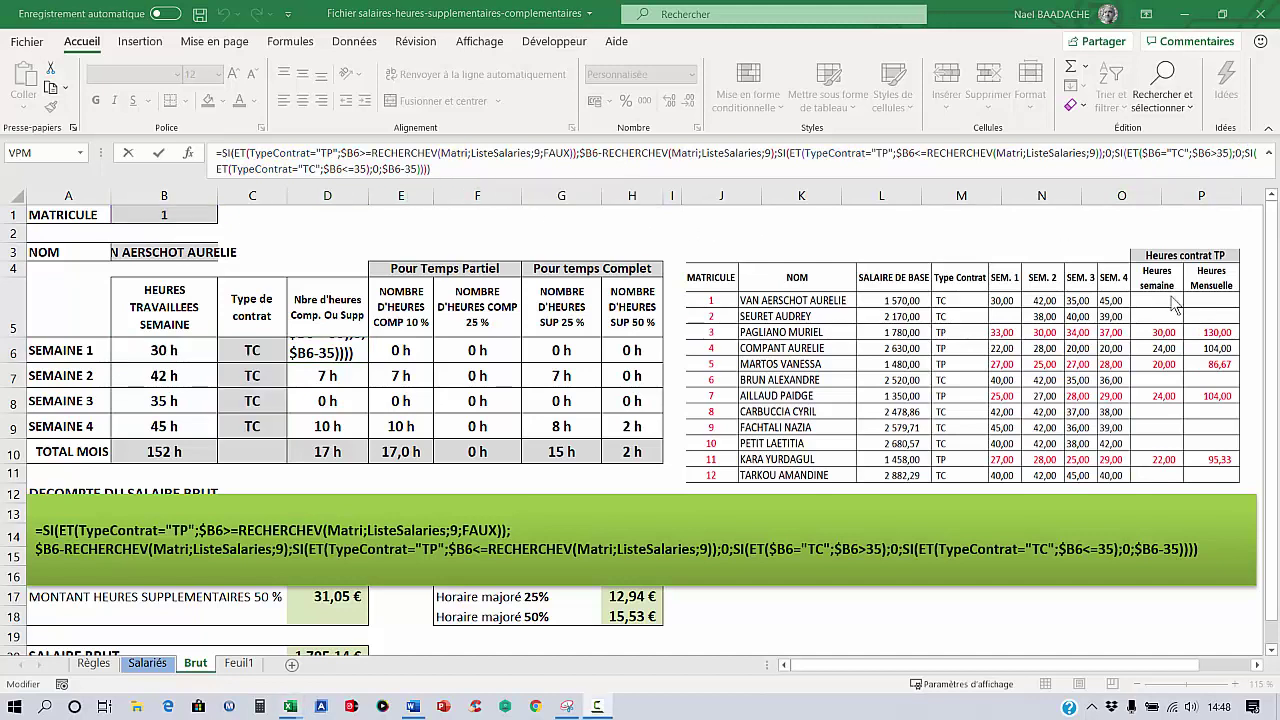
pyautogui.click(1250, 155)
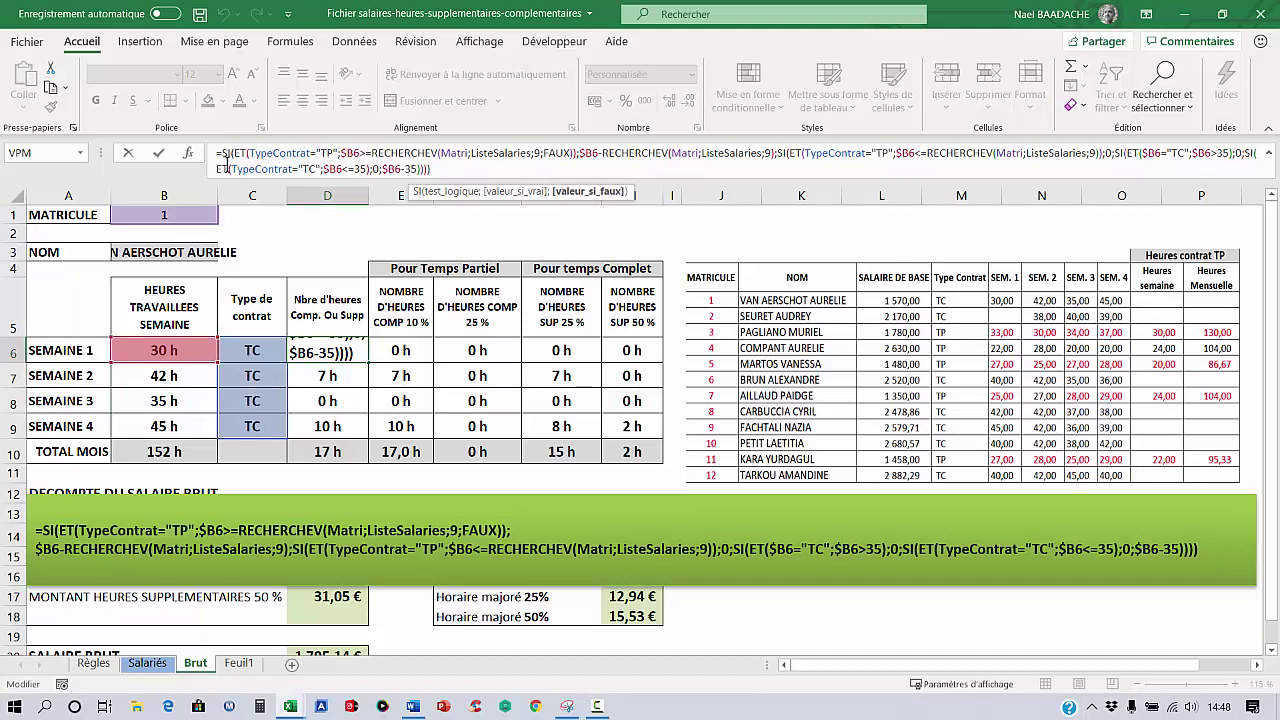
pyautogui.click(231, 169)
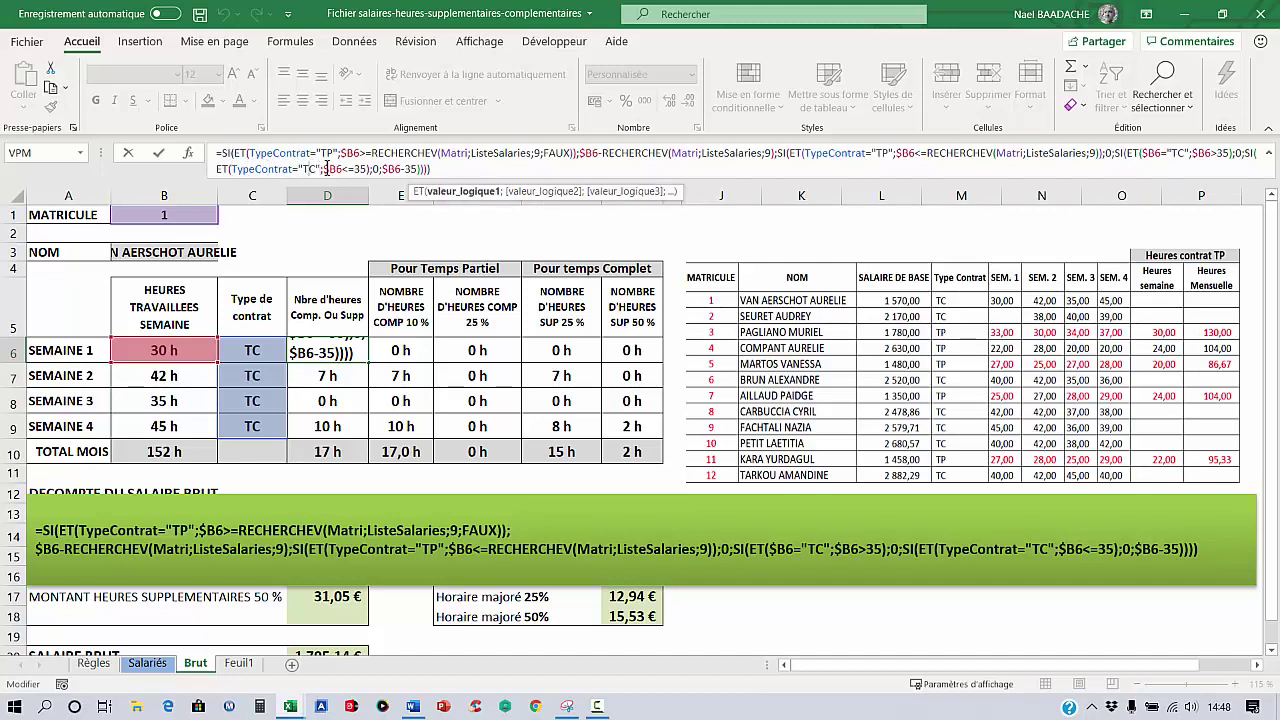
pyautogui.click(327, 169)
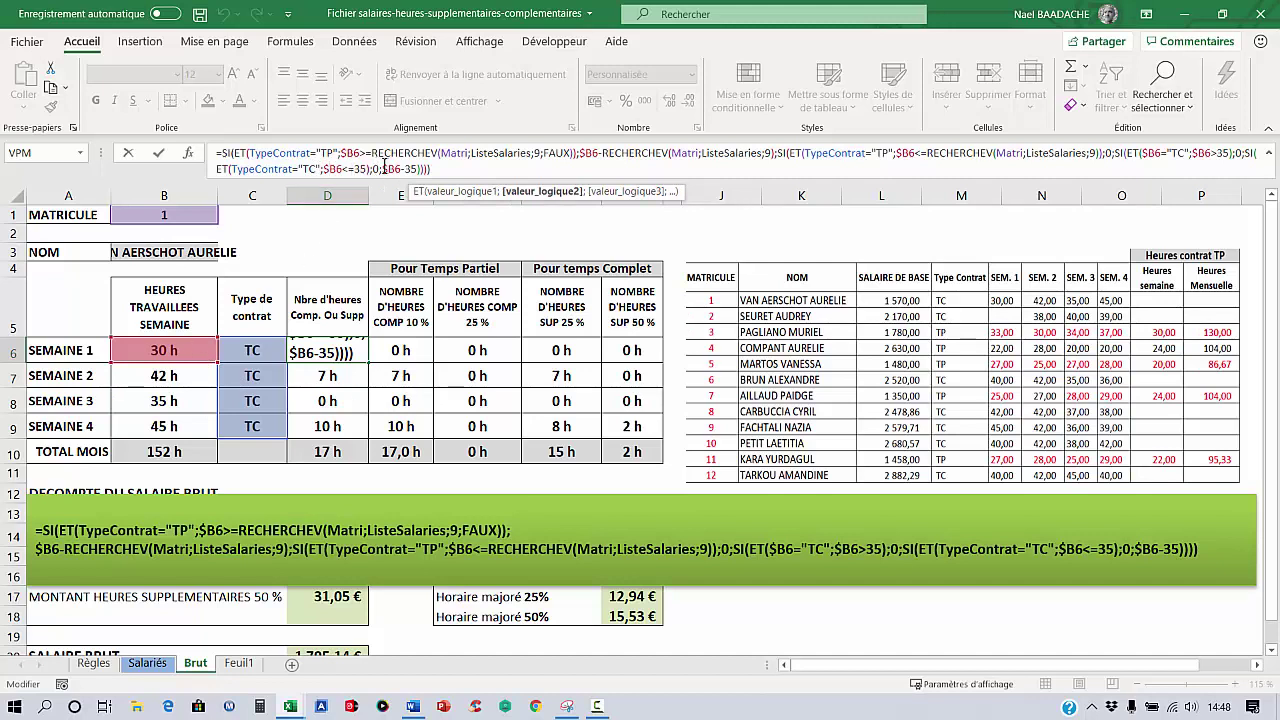
pyautogui.click(385, 168)
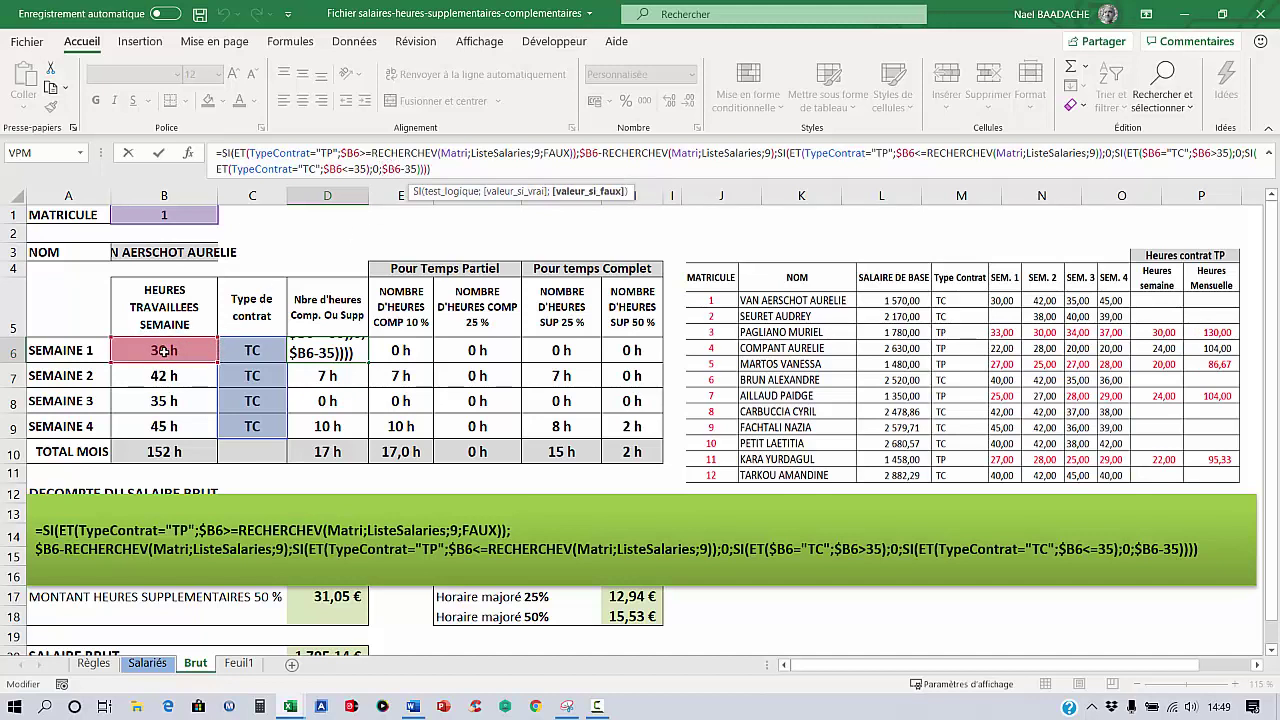
pyautogui.click(433, 169)
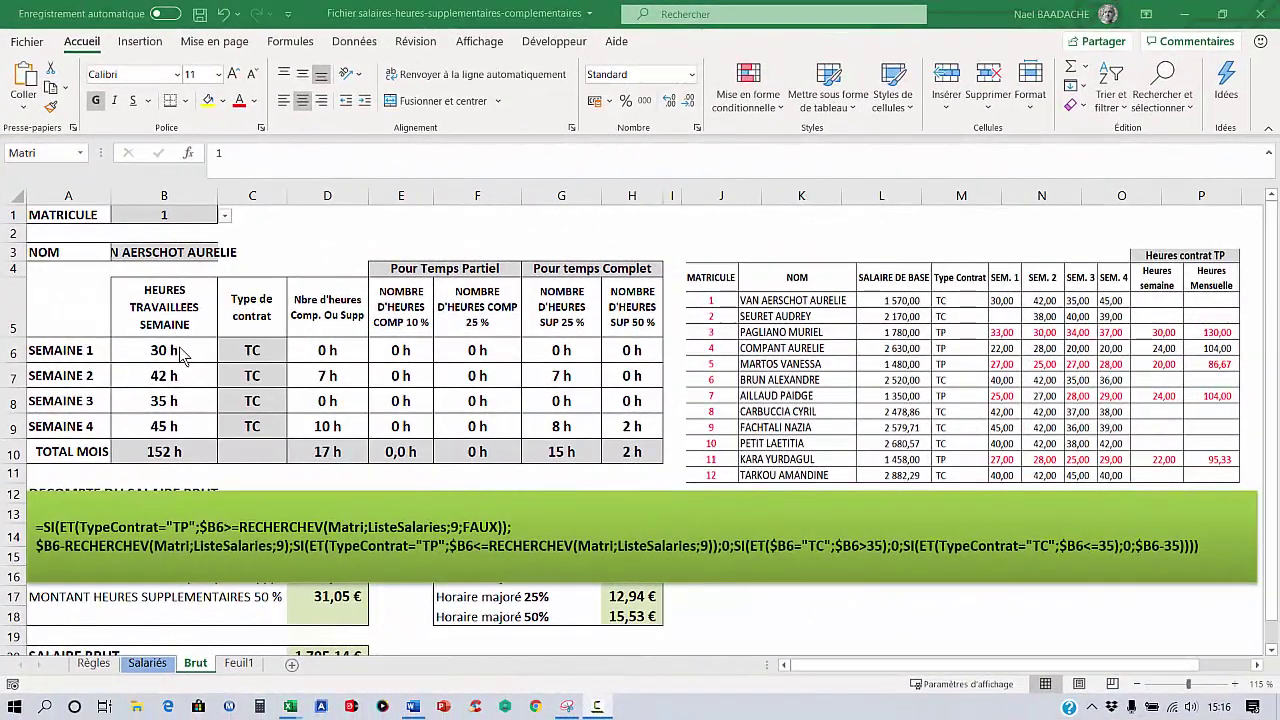
pyautogui.click(180, 352)
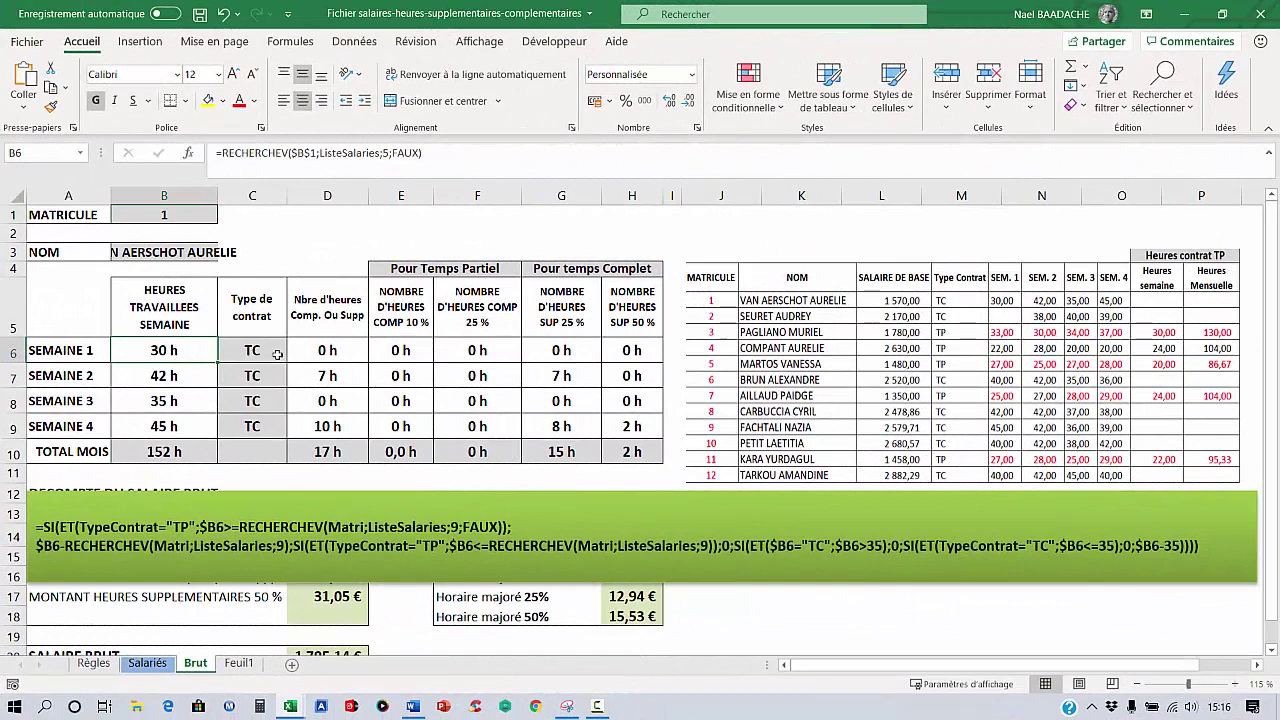
pyautogui.click(396, 352)
pyautogui.click(310, 358)
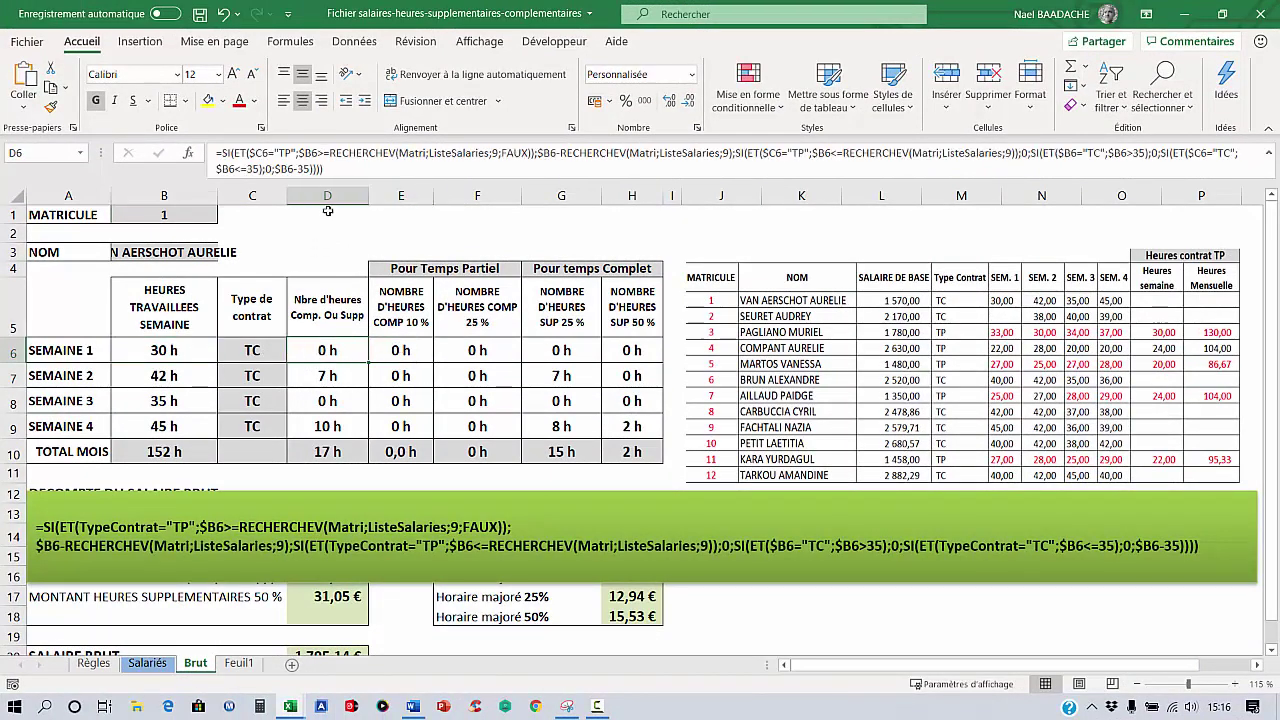
pyautogui.moveTo(327, 350); pyautogui.dragTo(320, 427)
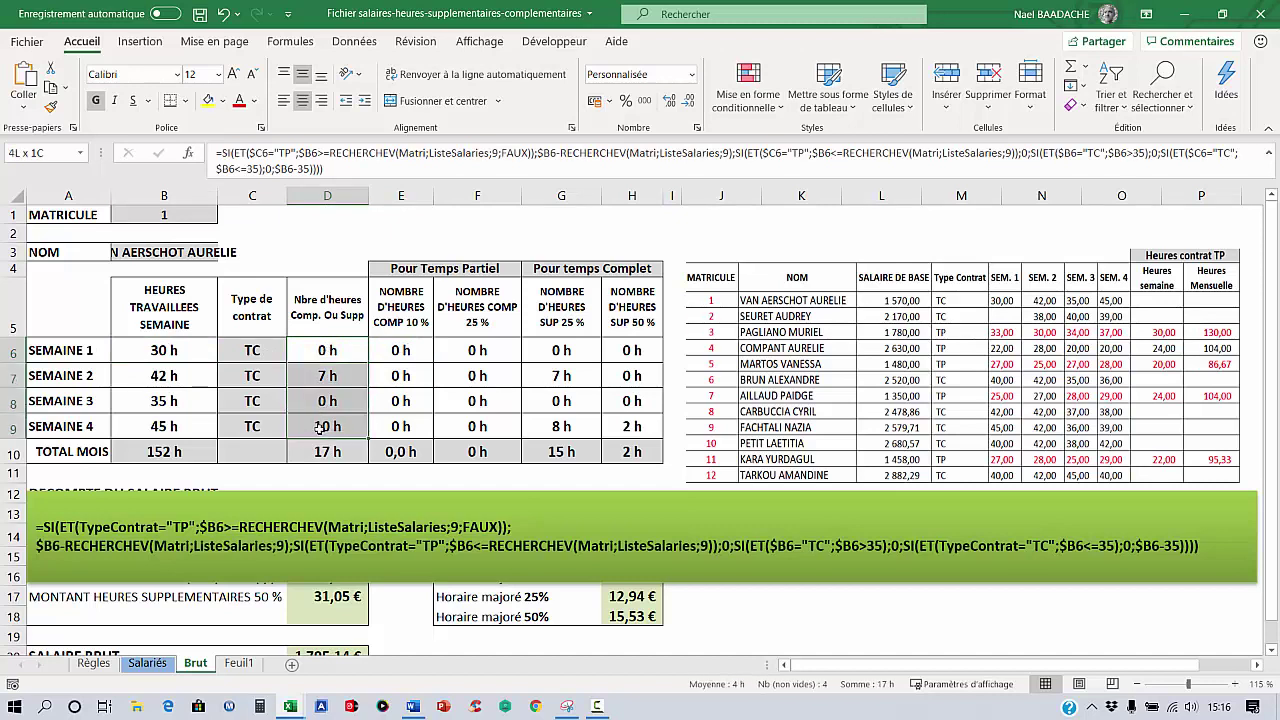
pyautogui.click(341, 355)
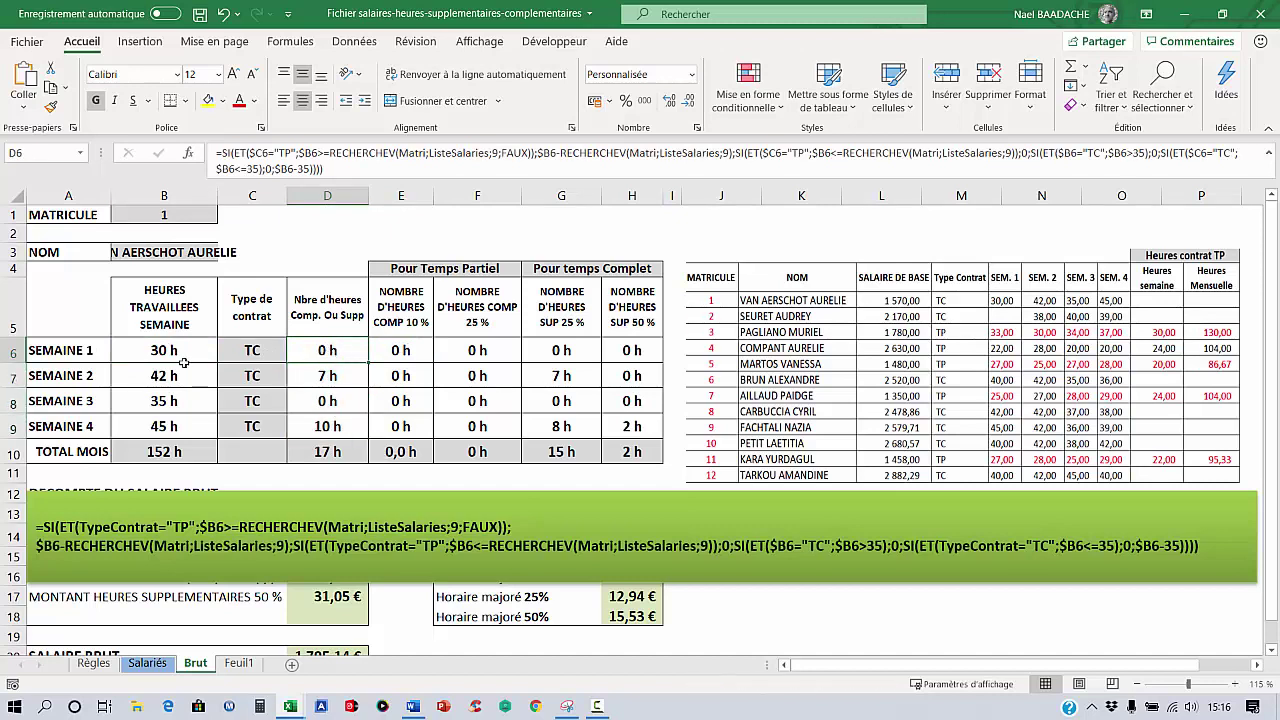
pyautogui.click(178, 218)
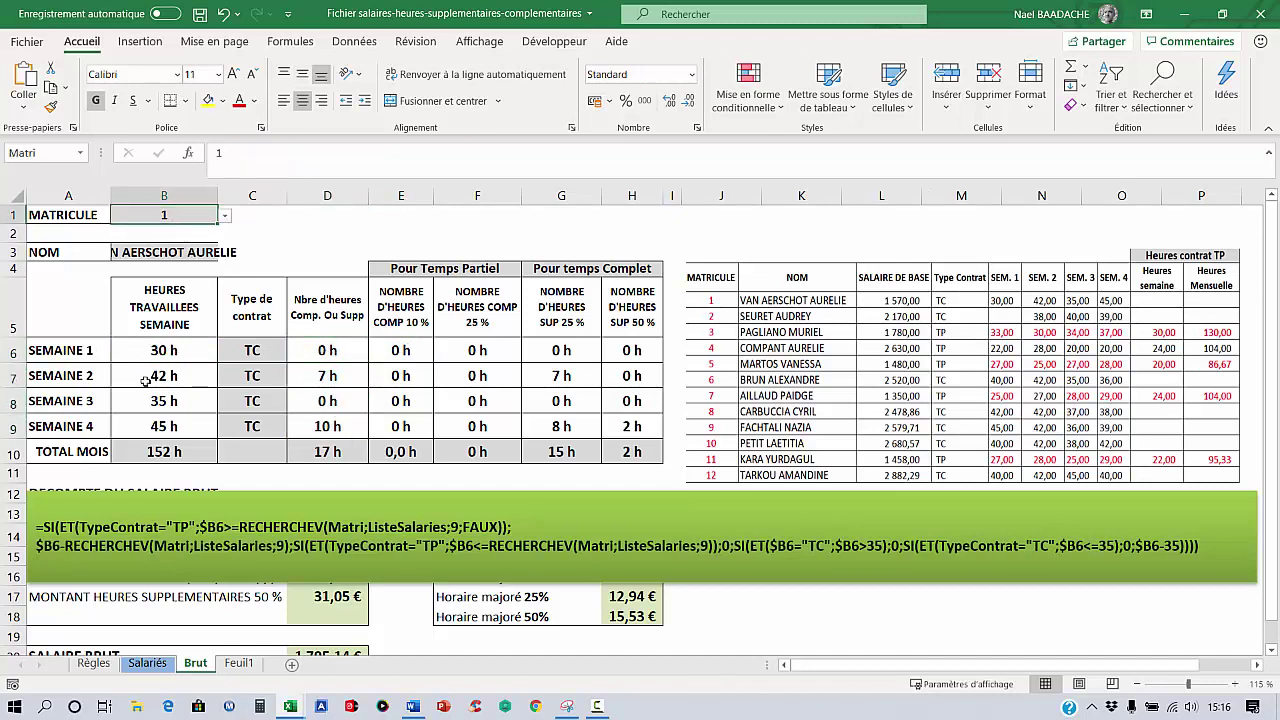
pyautogui.click(147, 663)
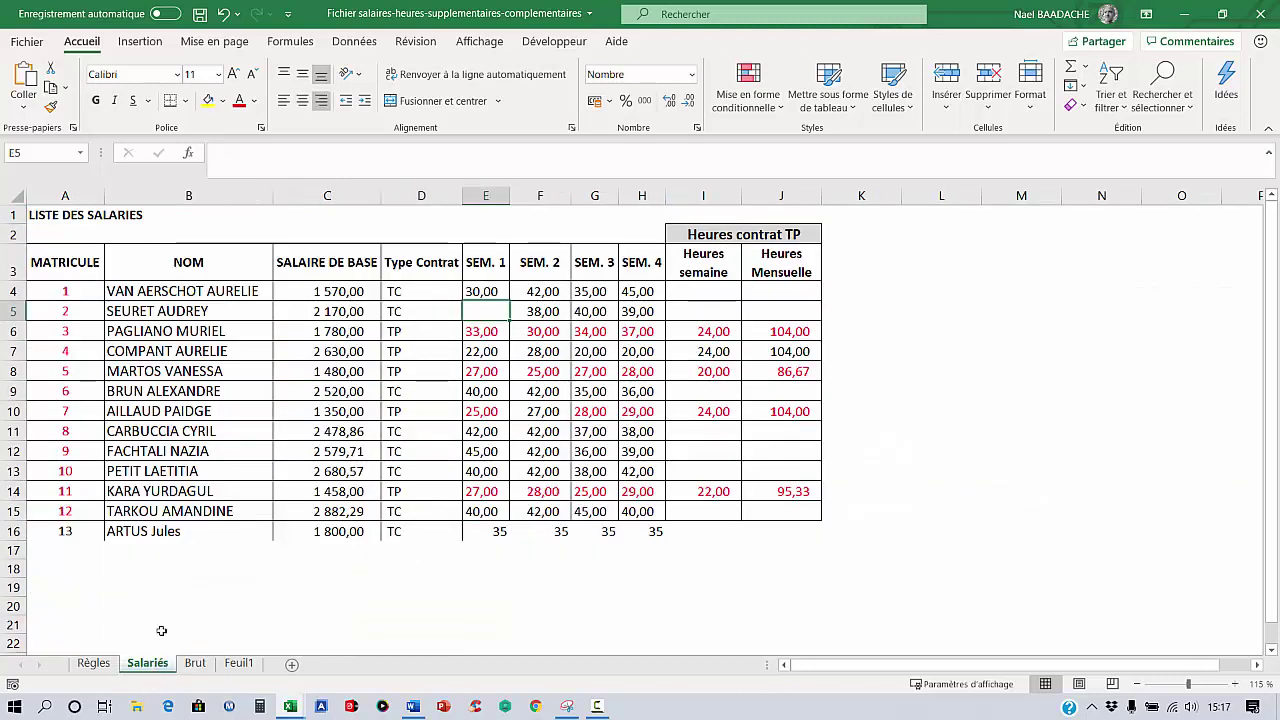
pyautogui.moveTo(92, 287)
pyautogui.mouseDown()
pyautogui.moveTo(655, 291)
pyautogui.moveTo(731, 507)
pyautogui.moveTo(790, 510)
pyautogui.mouseUp()
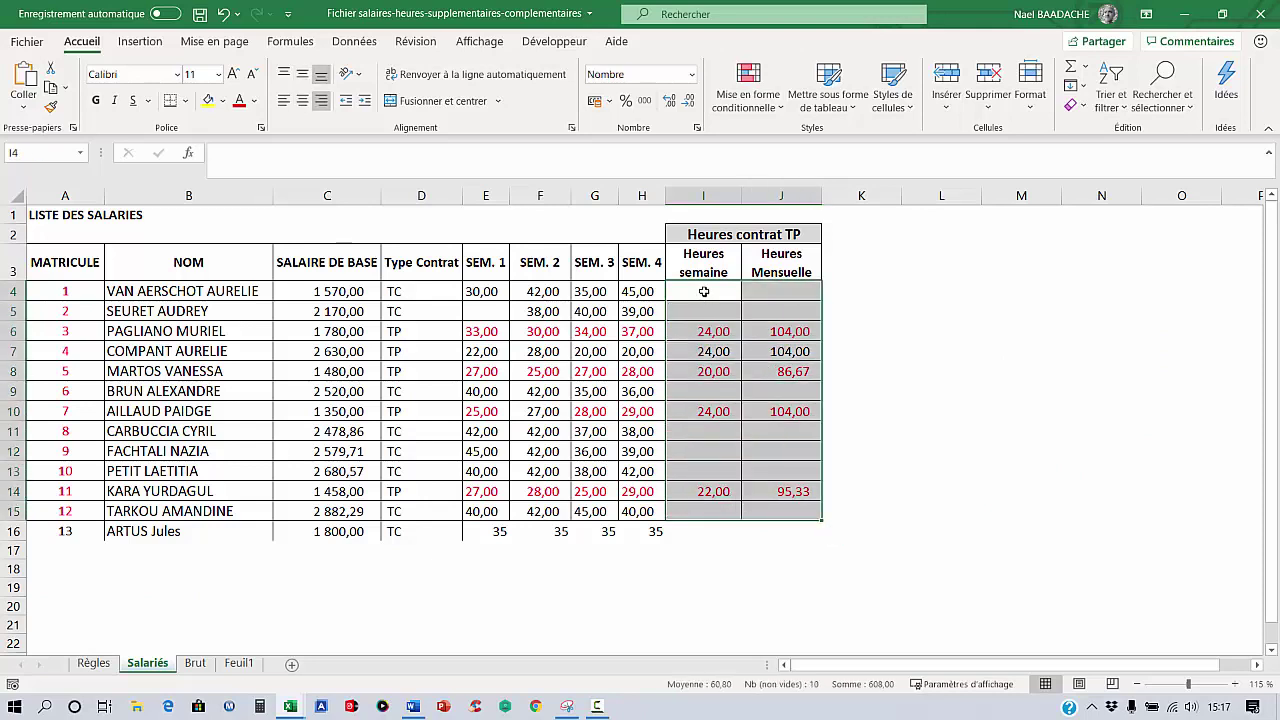
pyautogui.click(704, 291)
pyautogui.moveTo(704, 309); pyautogui.dragTo(704, 550)
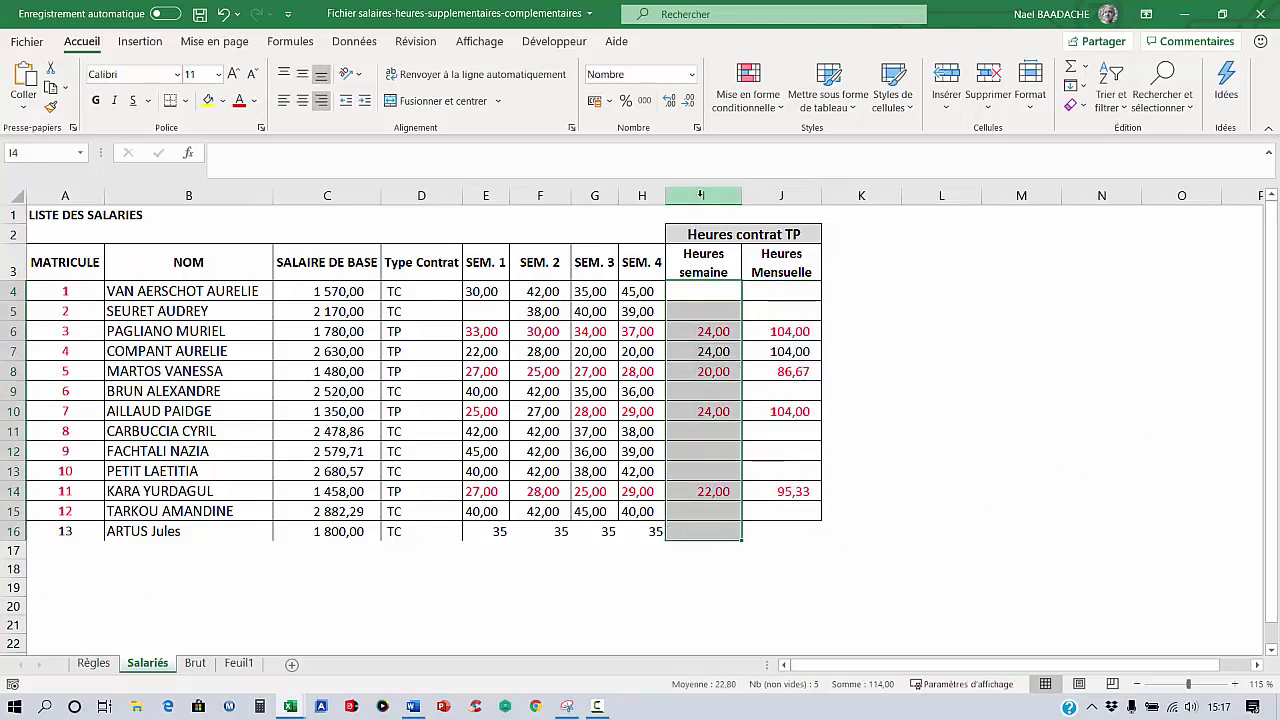
pyautogui.click(700, 195)
pyautogui.click(781, 195)
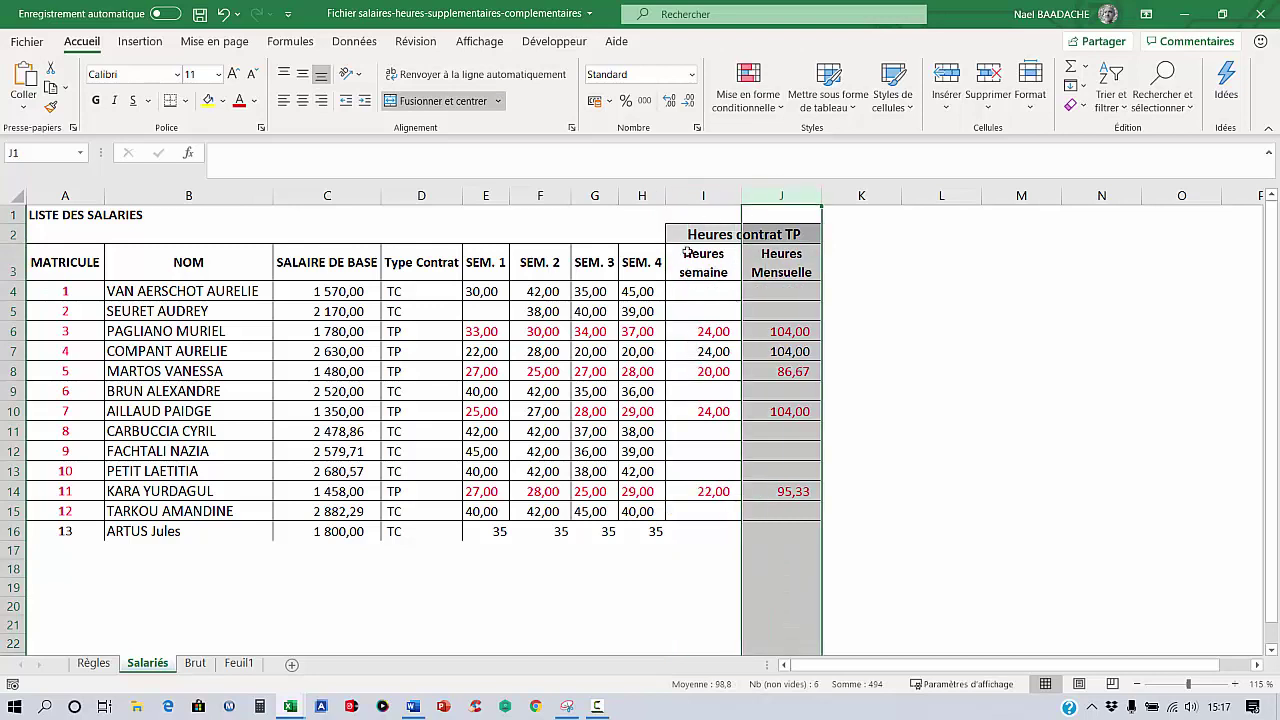
pyautogui.click(713, 293)
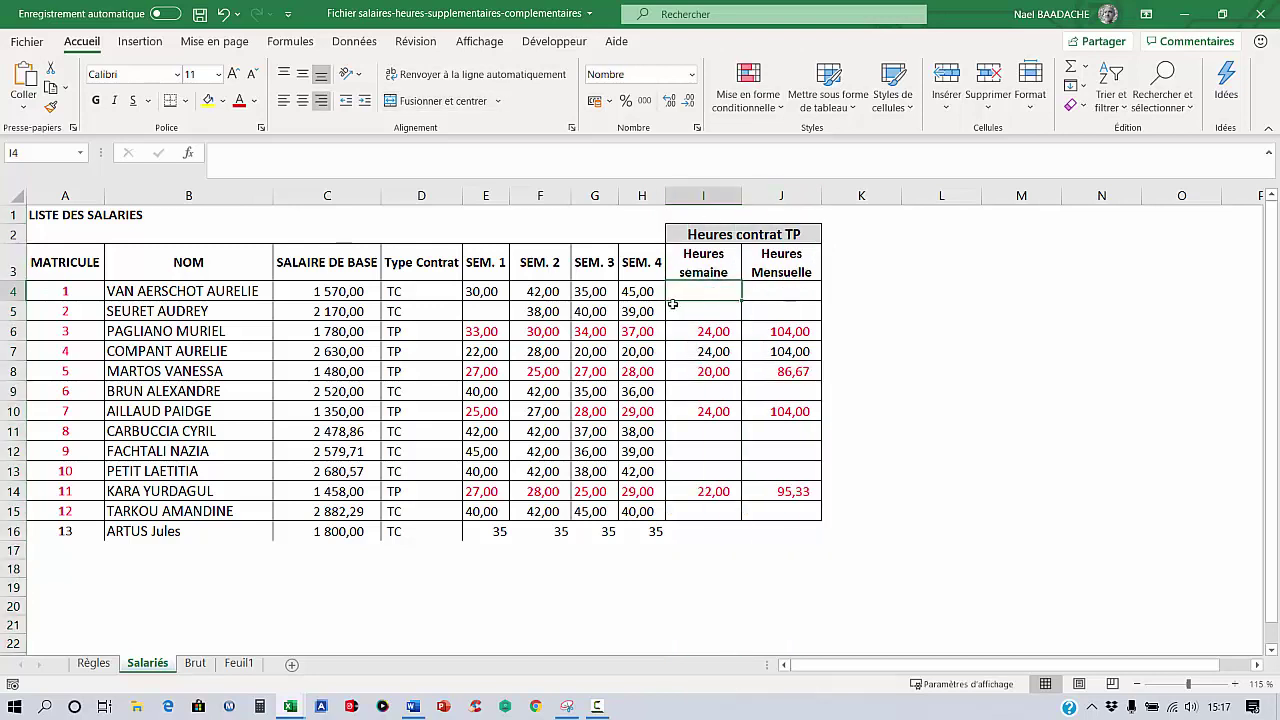
pyautogui.click(483, 291)
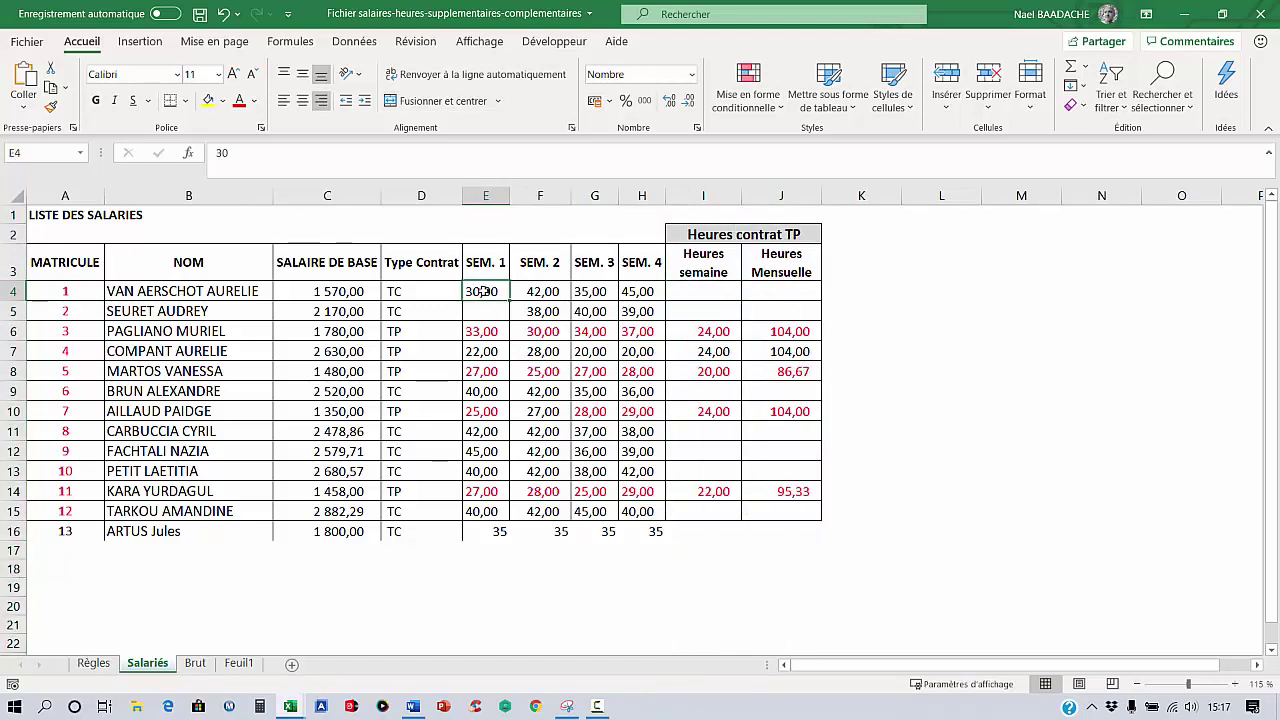
pyautogui.click(196, 663)
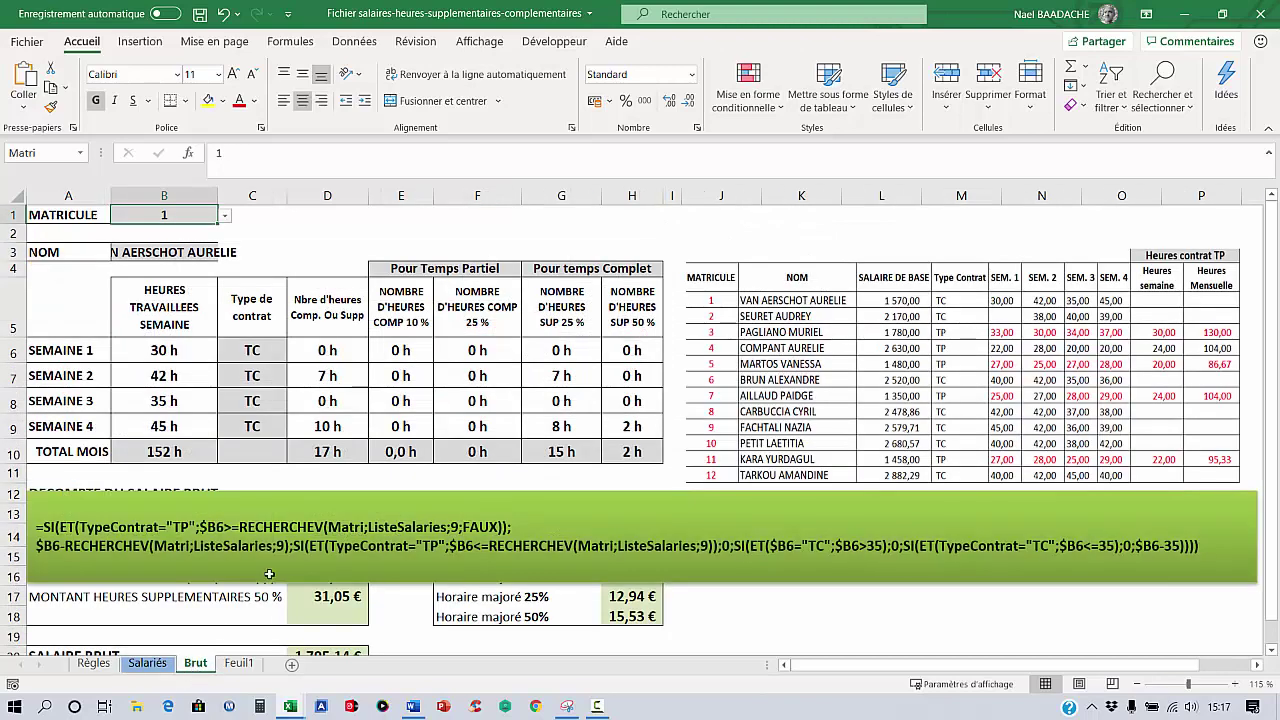
pyautogui.click(174, 357)
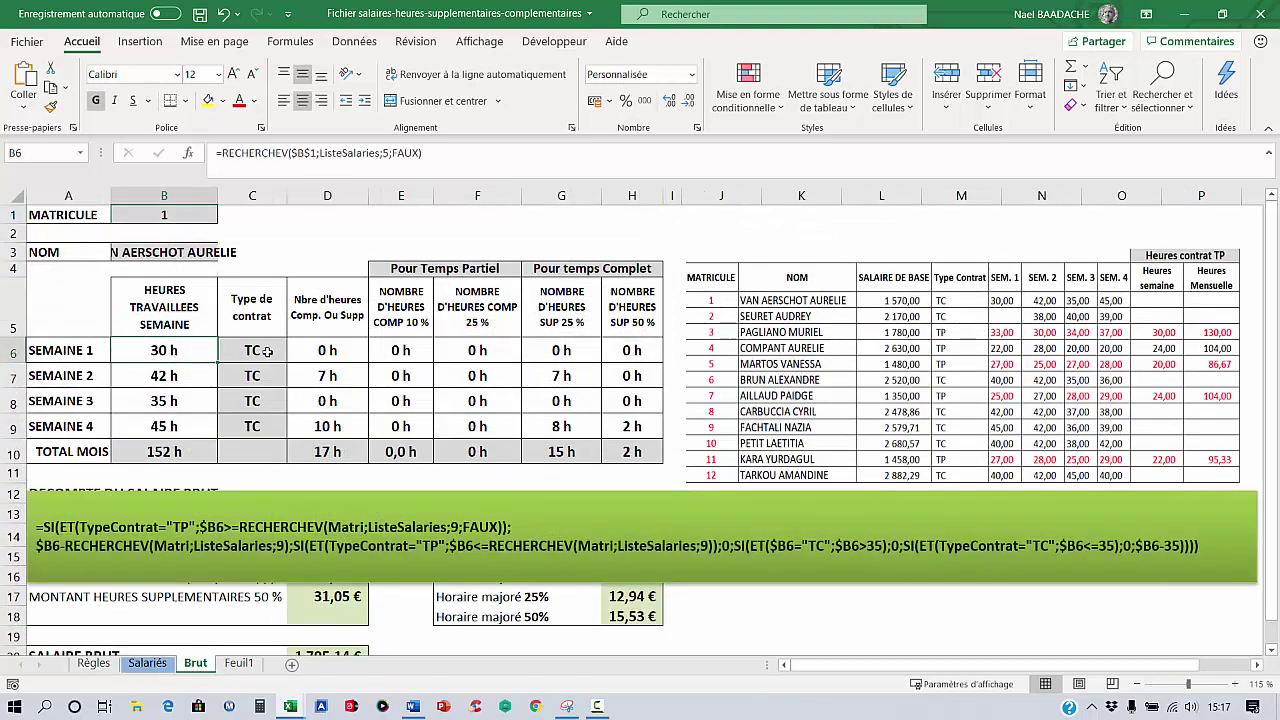
pyautogui.click(333, 351)
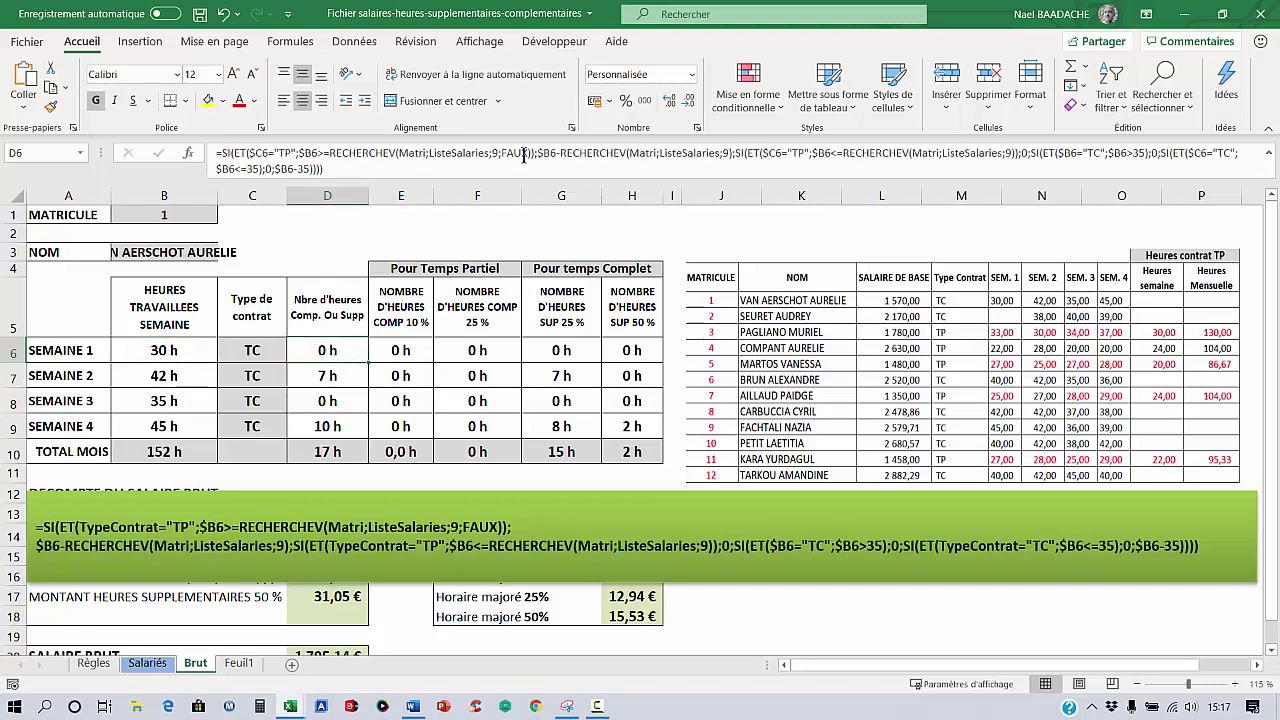
# Set matricule 1's week 1 hours to 38 on the Salariés list, then return to Brut
pyautogui.click(147, 663)
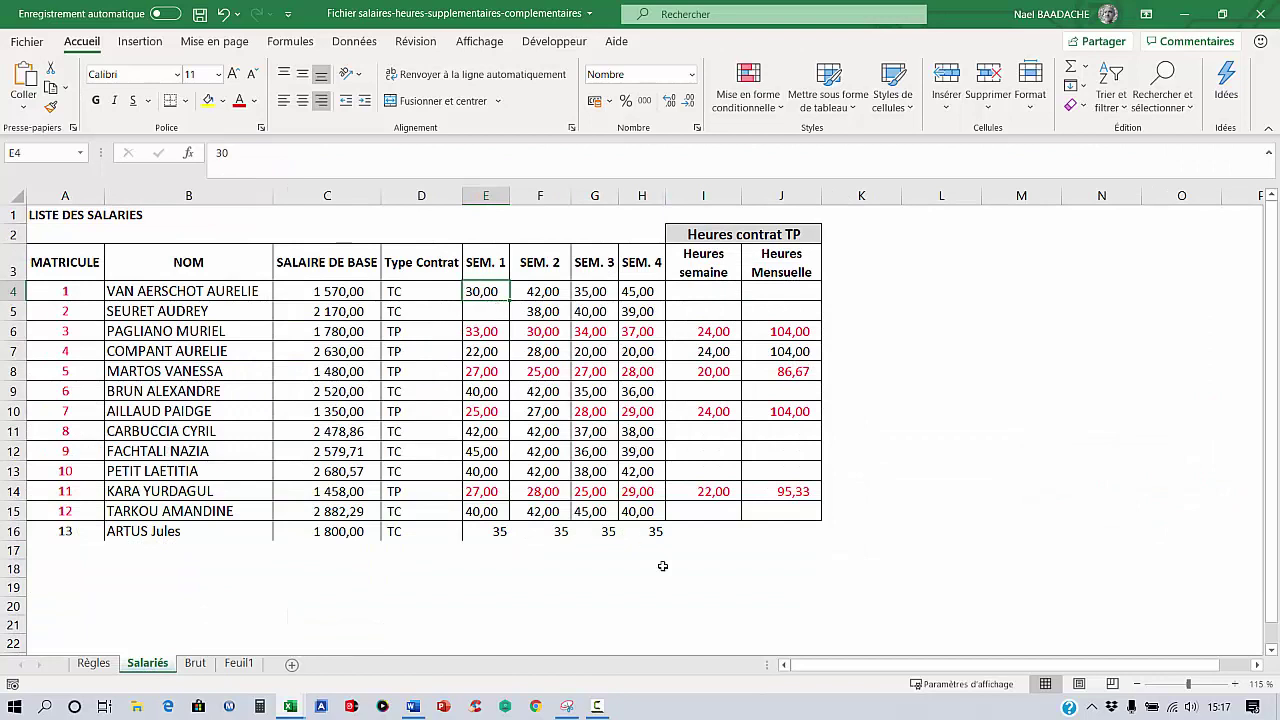
pyautogui.write('38')
pyautogui.press('Return')
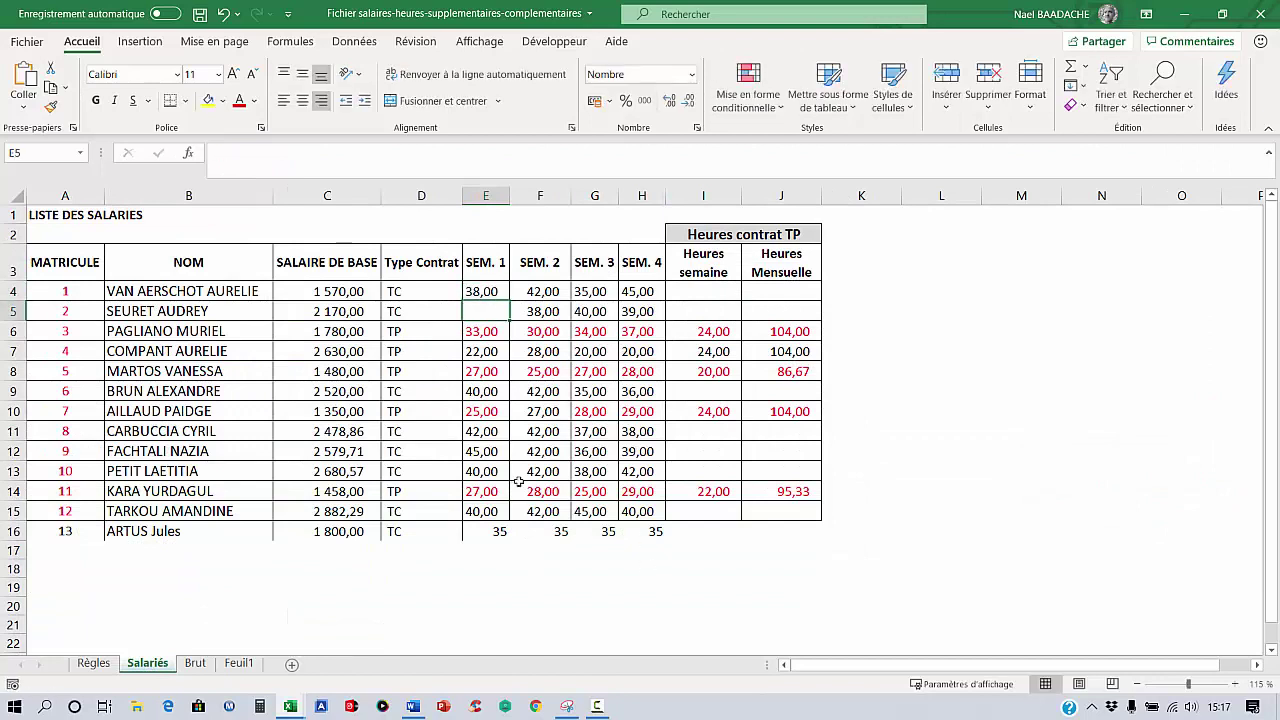
pyautogui.click(485, 291)
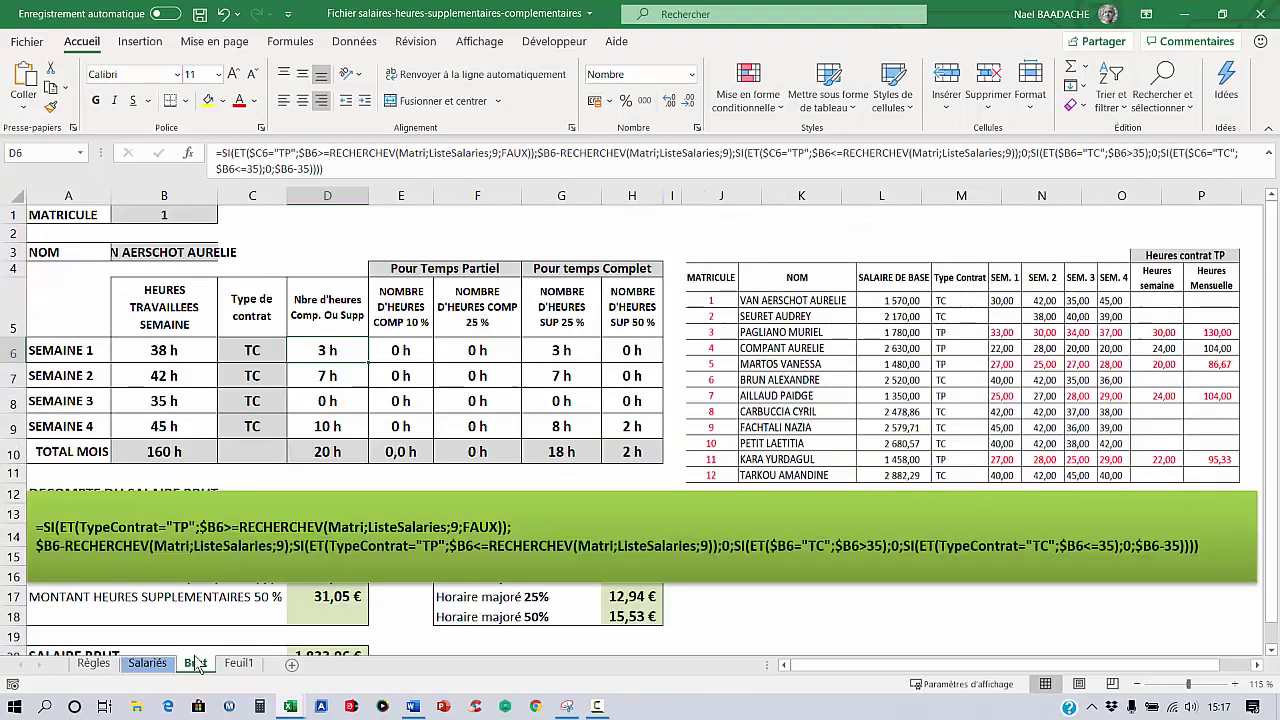
pyautogui.click(195, 663)
# Inspect week 1's formulas in C6, D6, E6:F6 and G6 on the Brut sheet
pyautogui.click(164, 350)
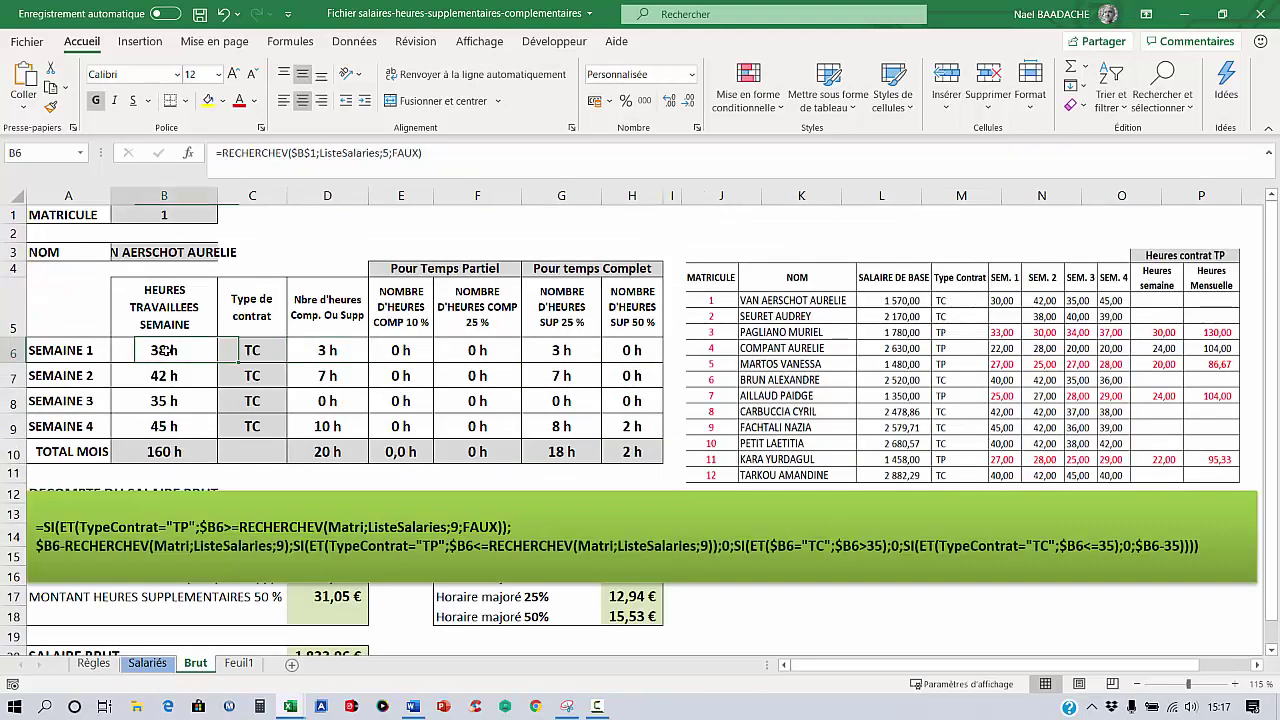
pyautogui.click(326, 352)
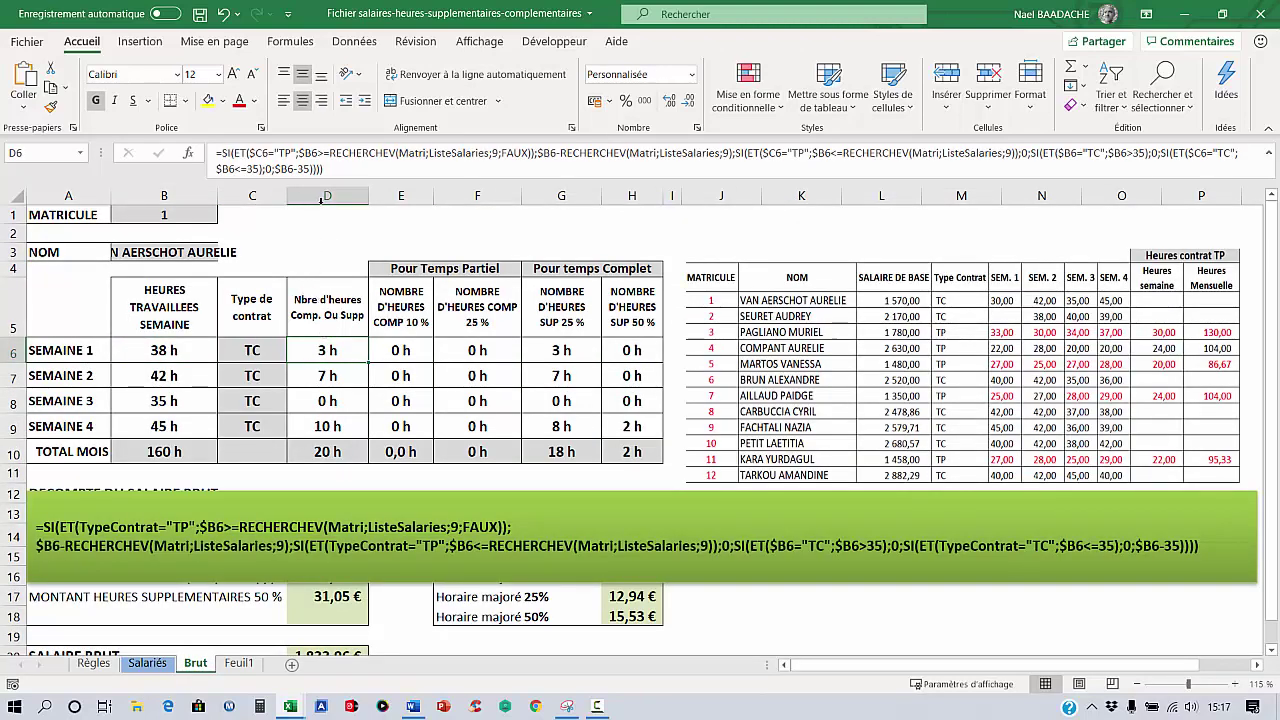
pyautogui.click(322, 199)
pyautogui.click(318, 350)
pyautogui.click(256, 351)
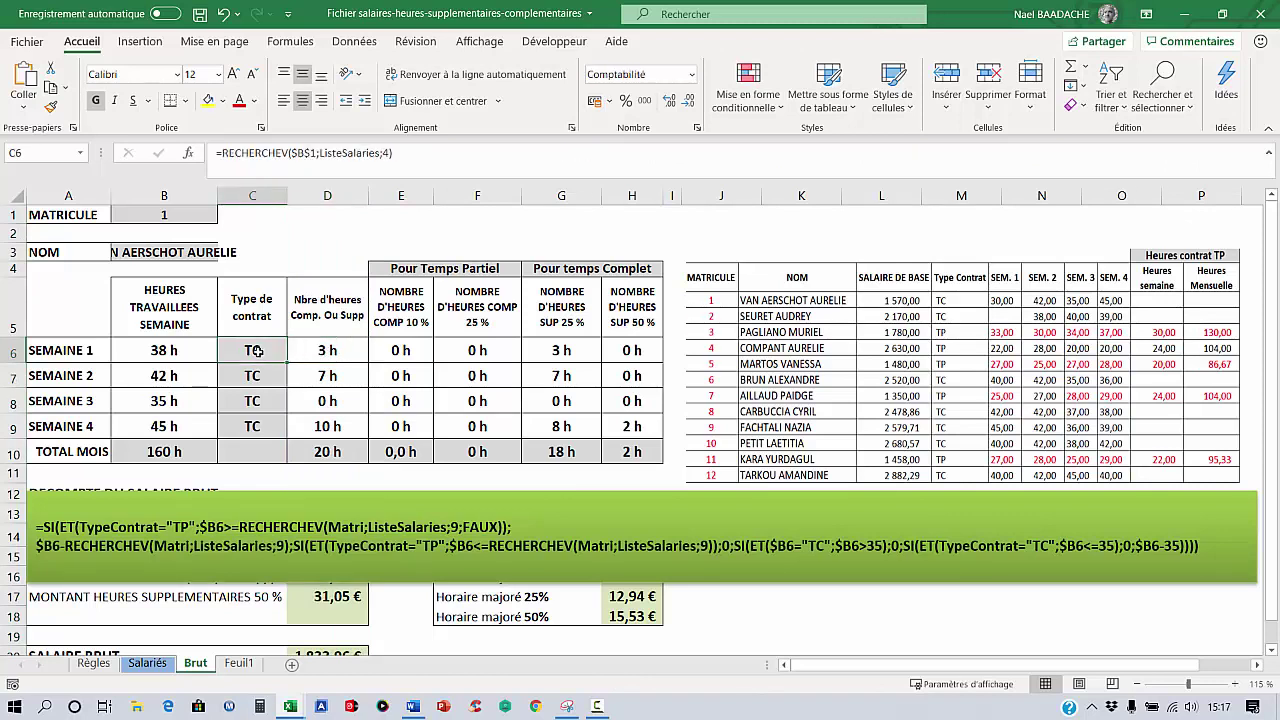
pyautogui.click(340, 355)
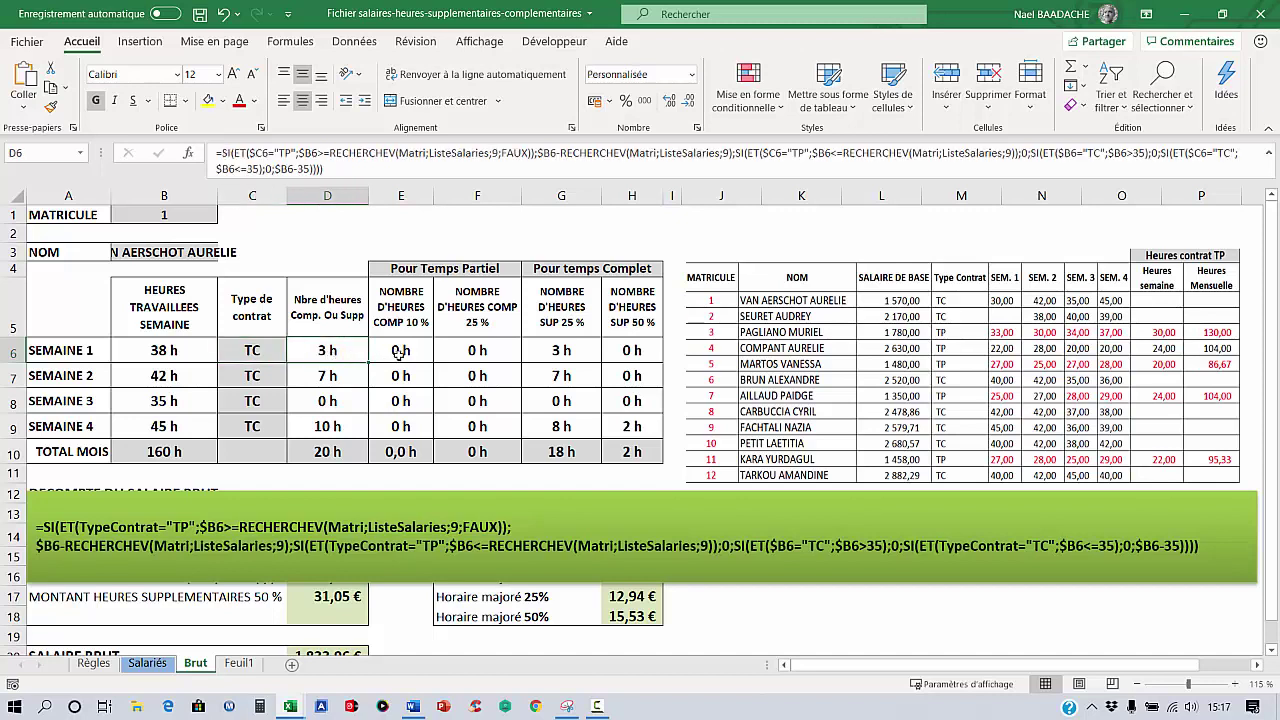
pyautogui.moveTo(400, 352); pyautogui.dragTo(491, 358)
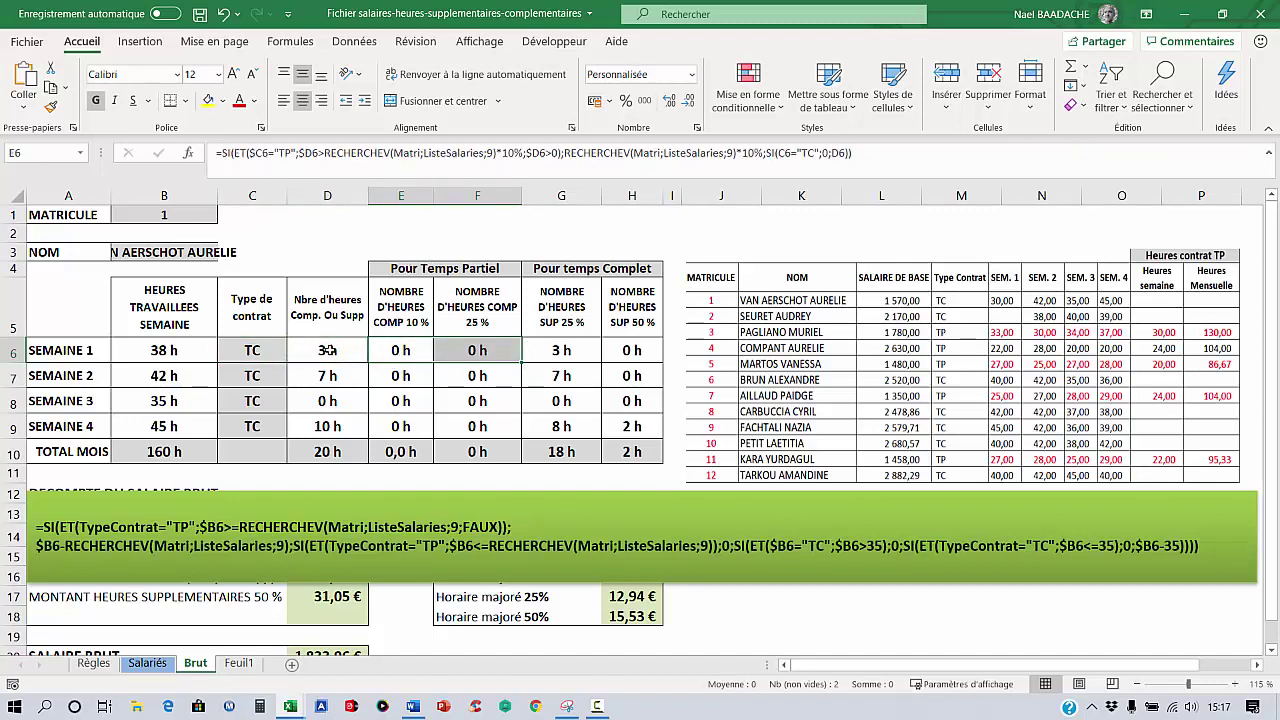
pyautogui.click(558, 350)
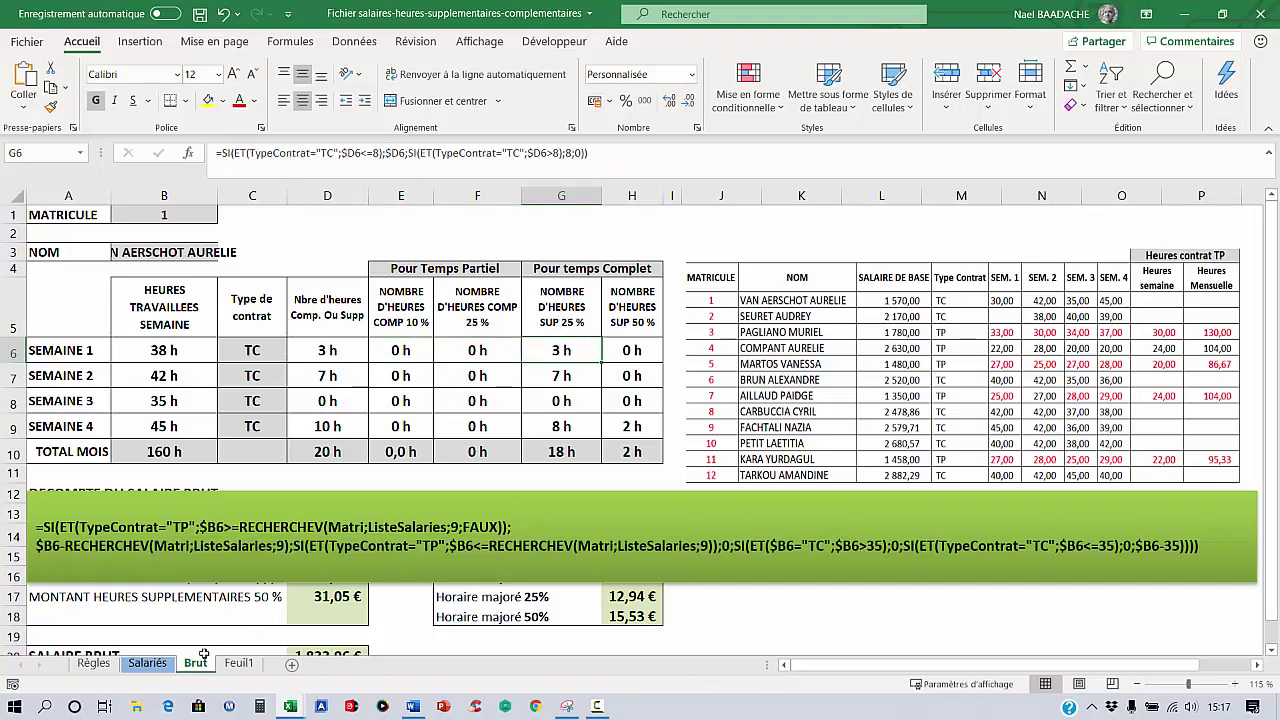
# Change matricule 1's week 1 hours to 44 on the Salariés list
pyautogui.click(147, 663)
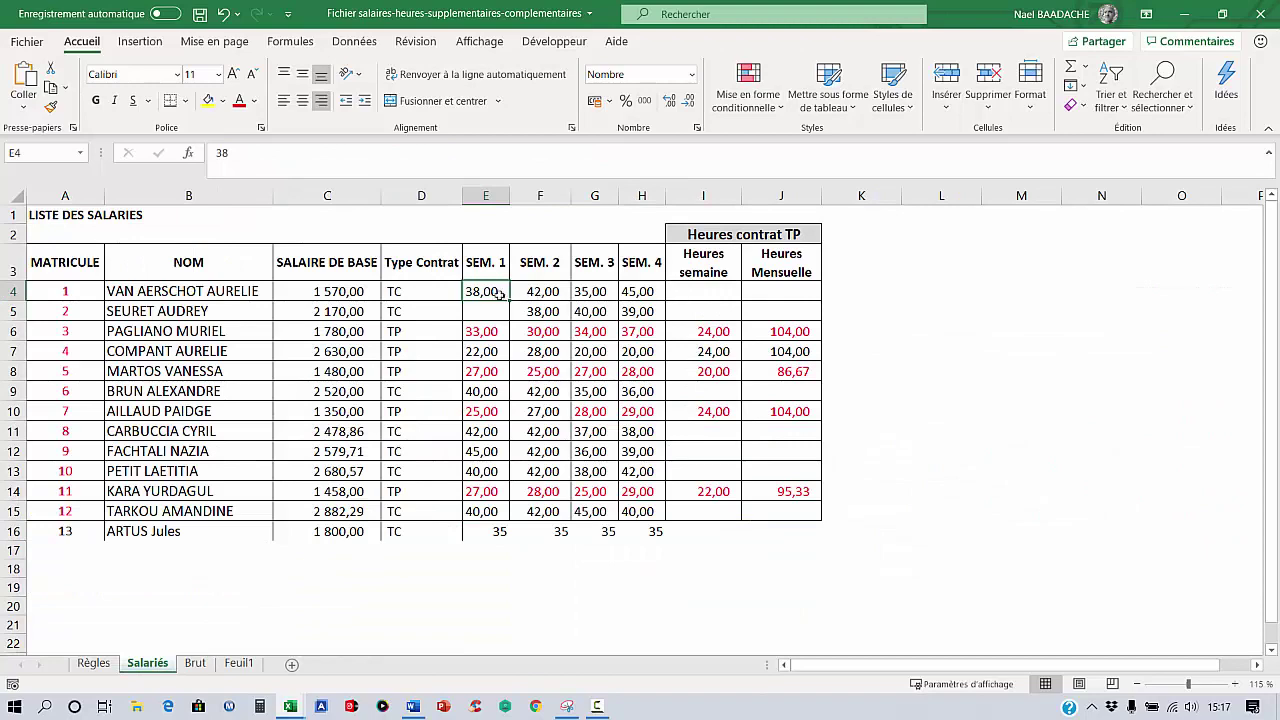
pyautogui.write('44')
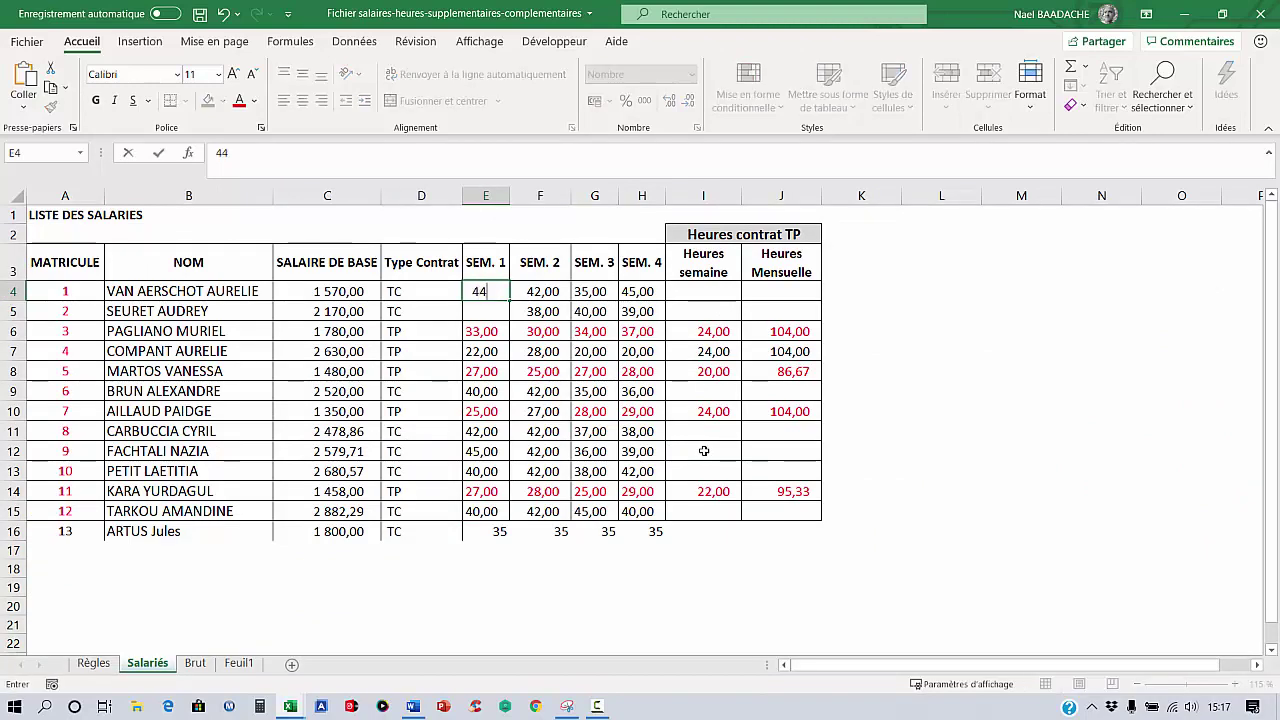
pyautogui.press('Return')
pyautogui.click(200, 664)
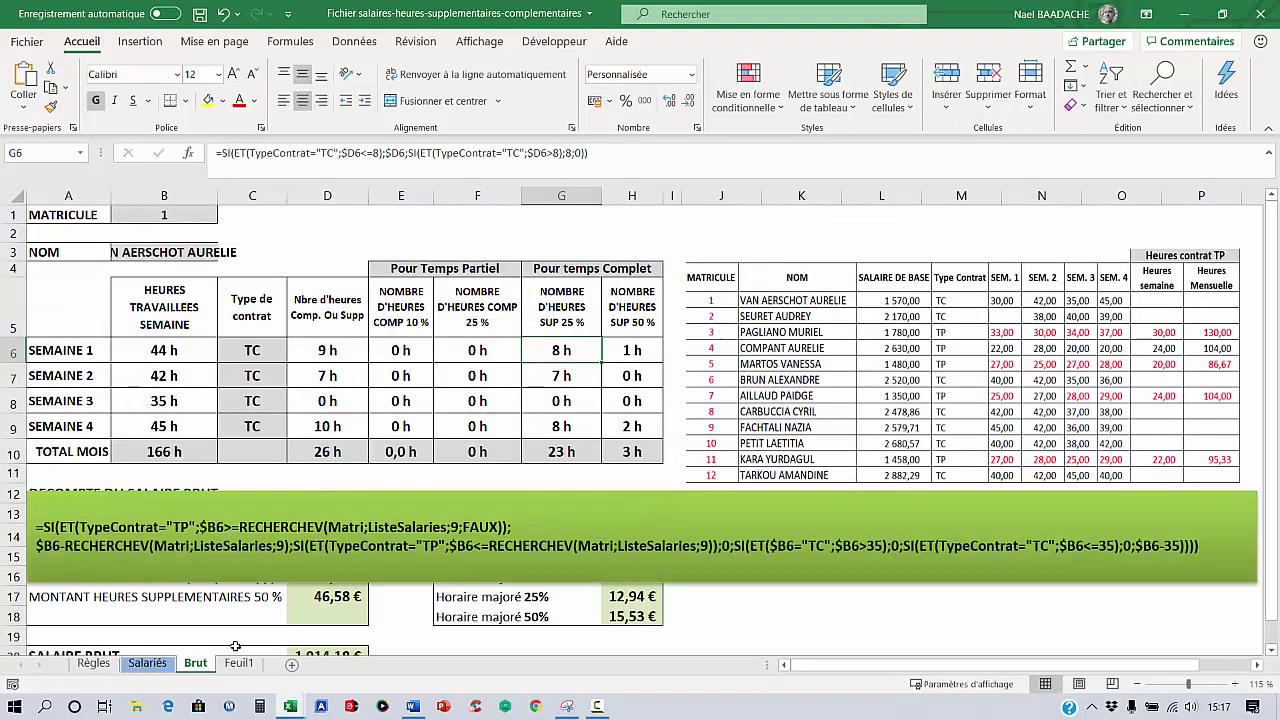
pyautogui.click(632, 350)
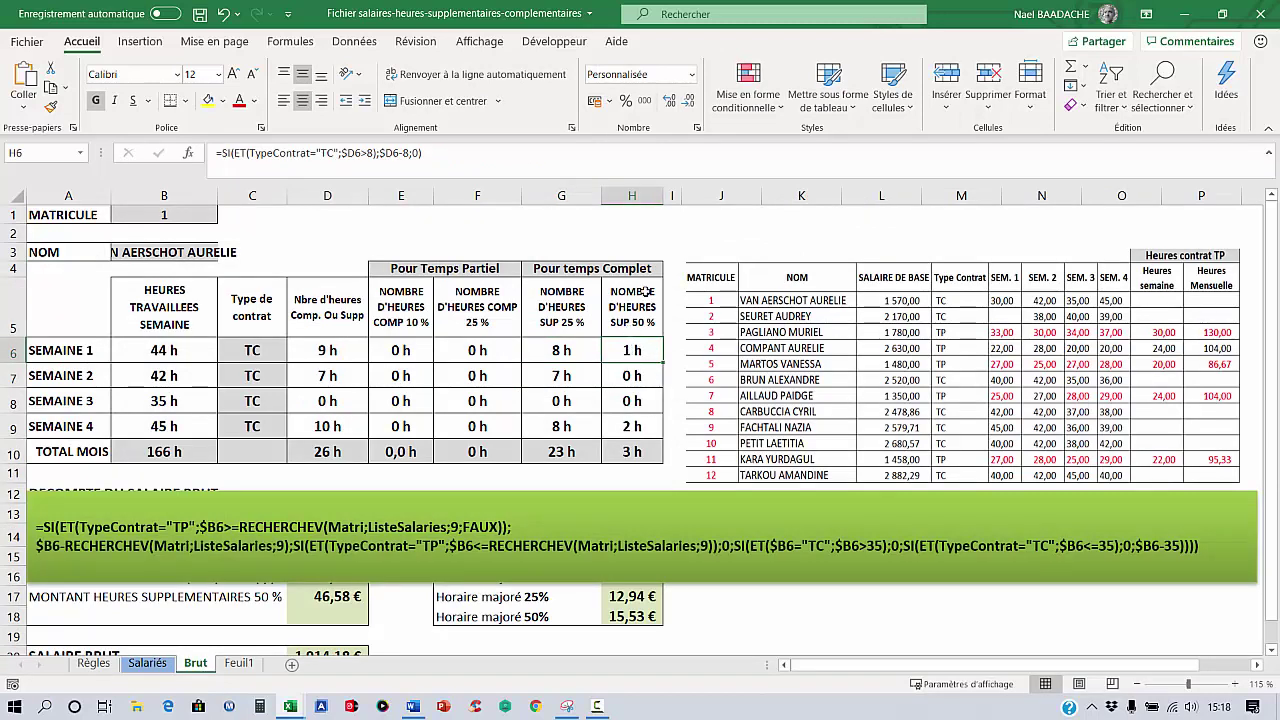
pyautogui.click(561, 350)
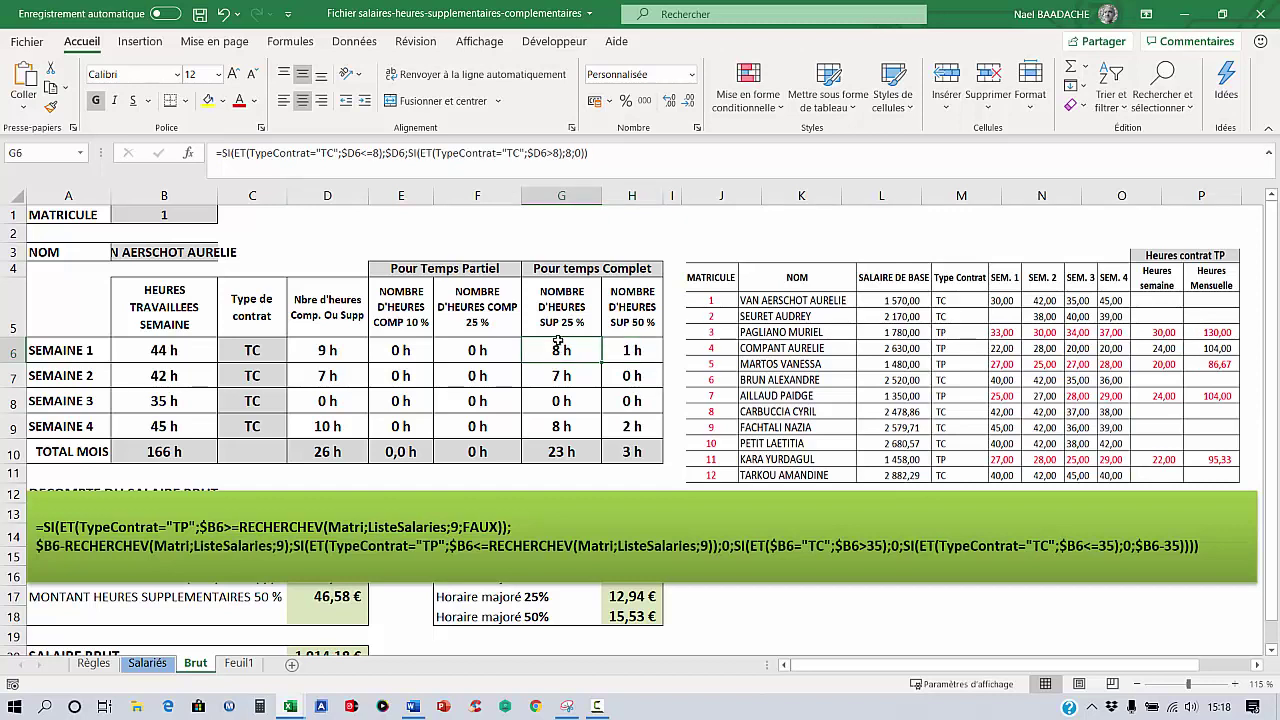
pyautogui.moveTo(410, 350)
pyautogui.mouseDown()
pyautogui.moveTo(592, 415)
pyautogui.moveTo(632, 452)
pyautogui.mouseUp()
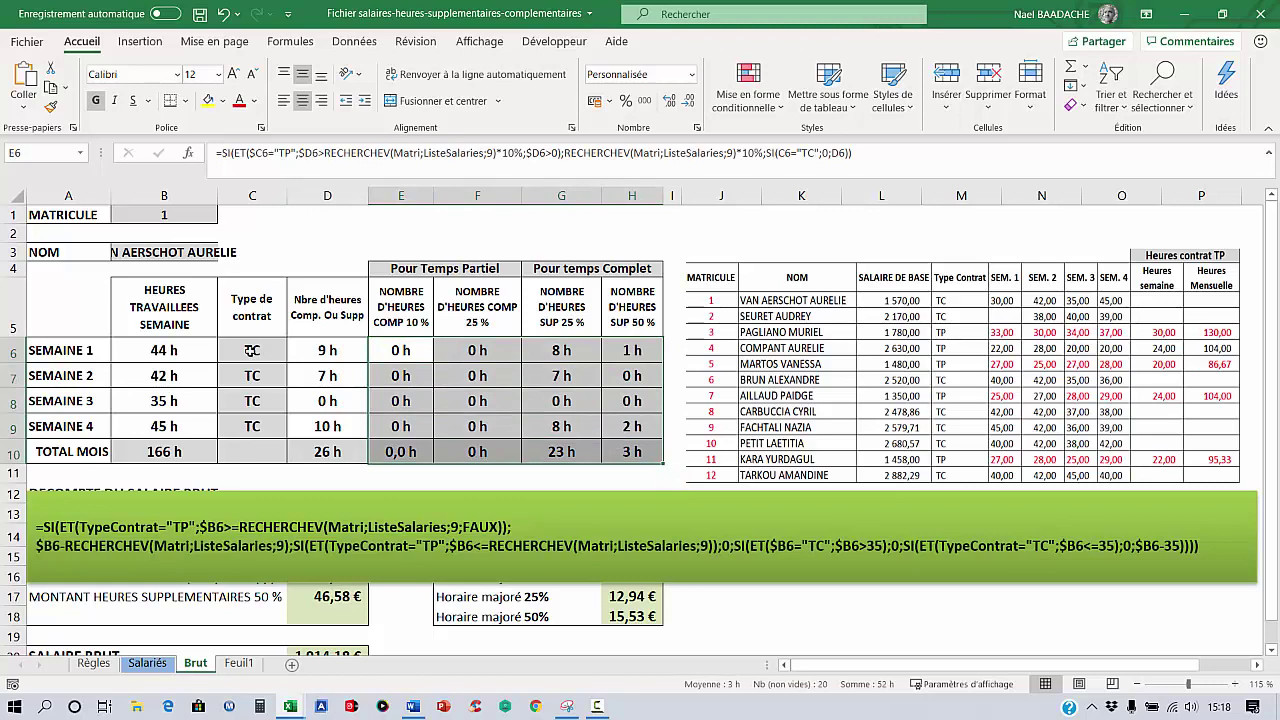
pyautogui.click(252, 350)
pyautogui.click(200, 215)
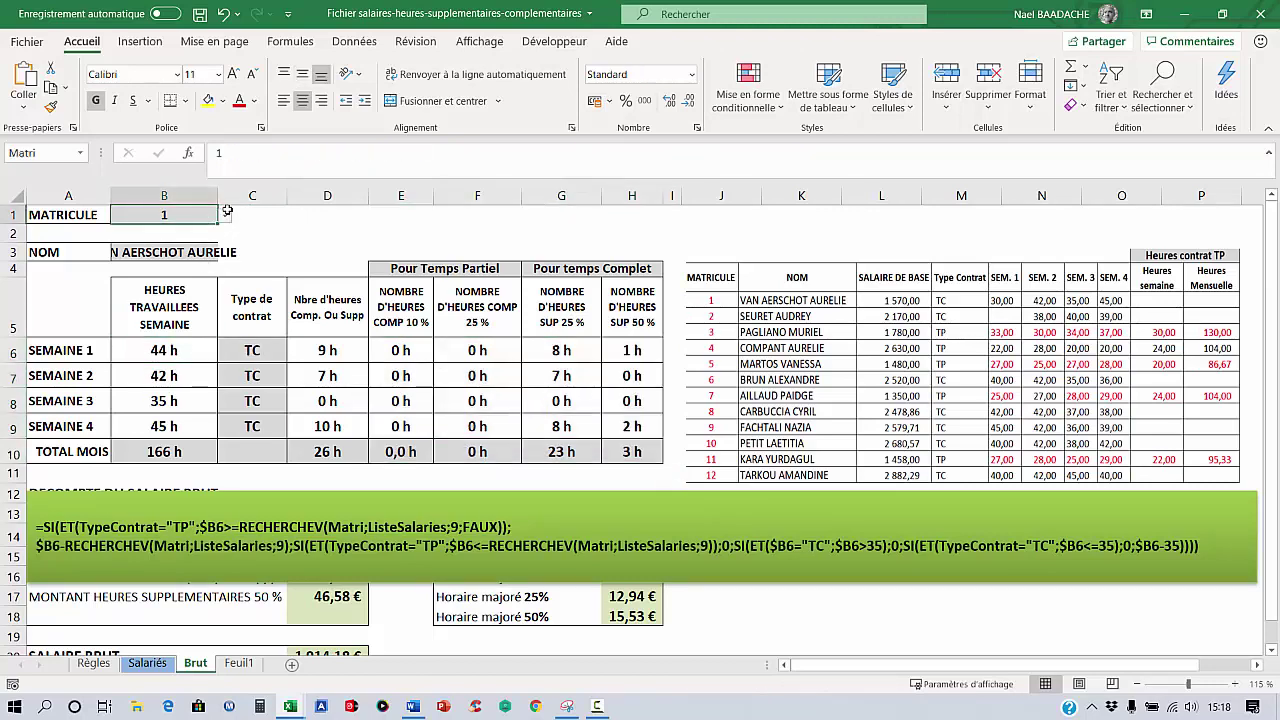
# Choose matricule 3 in B1, then check that employee's row and contract hours in Salariés
pyautogui.click(225, 215)
pyautogui.click(138, 243)
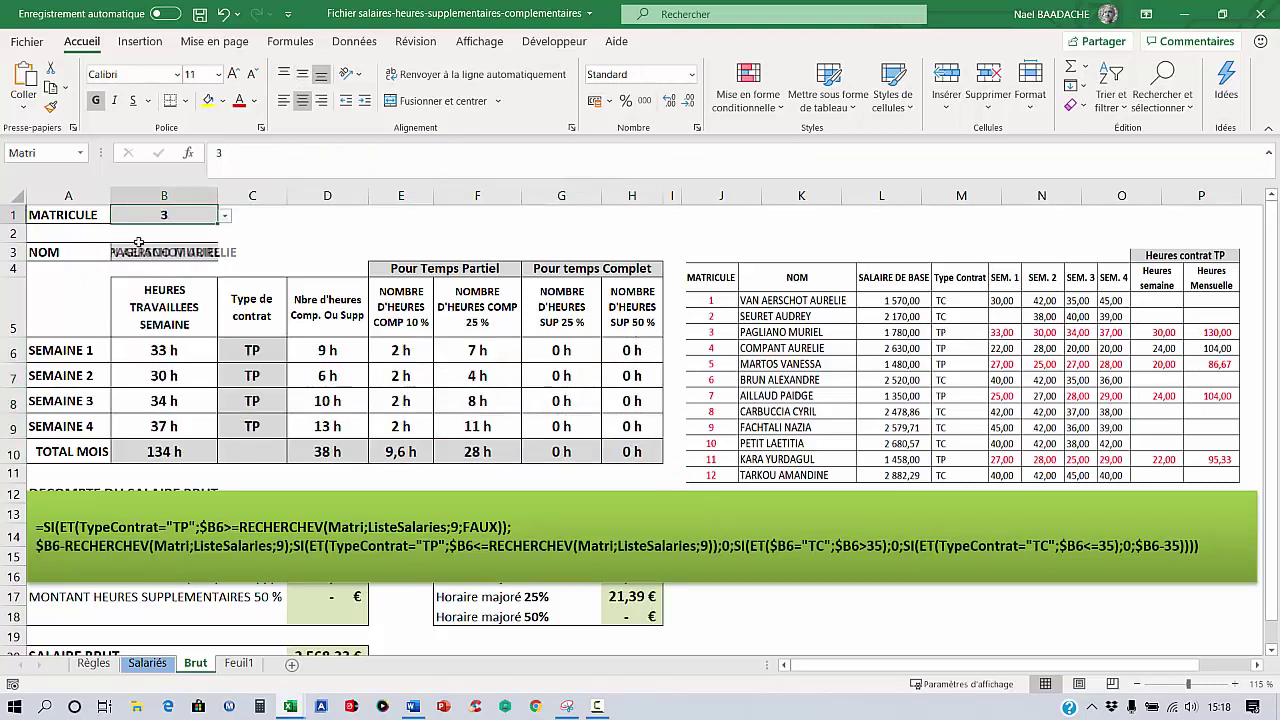
pyautogui.click(147, 663)
pyautogui.moveTo(86, 336); pyautogui.dragTo(706, 333)
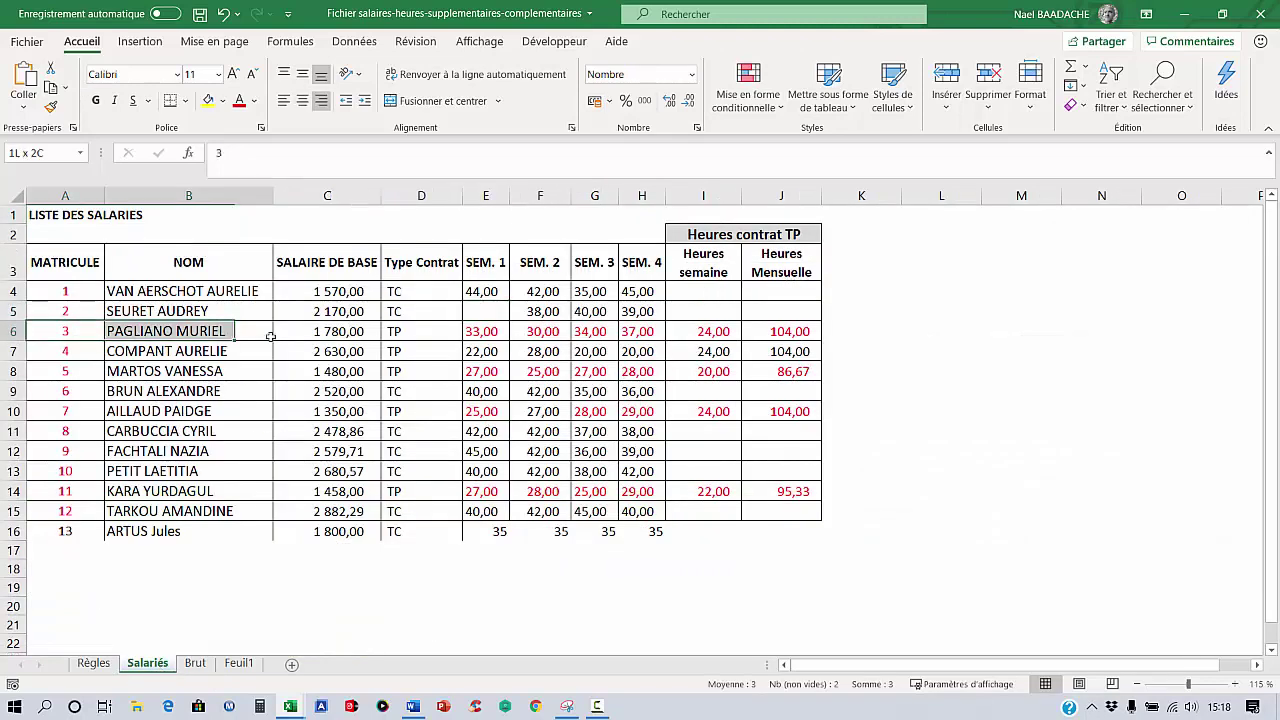
pyautogui.click(708, 333)
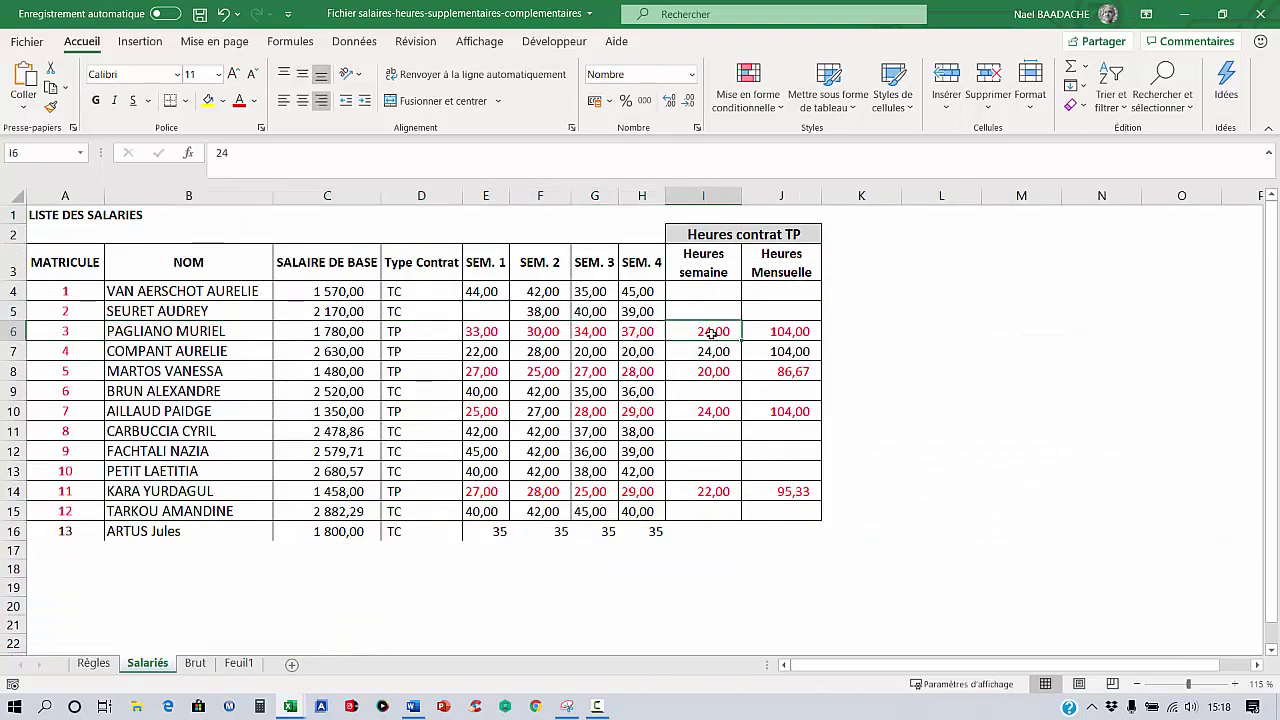
# Back on Brut, format E6's 10% complementary hours with two decimals, reading 2,40 h
pyautogui.click(195, 663)
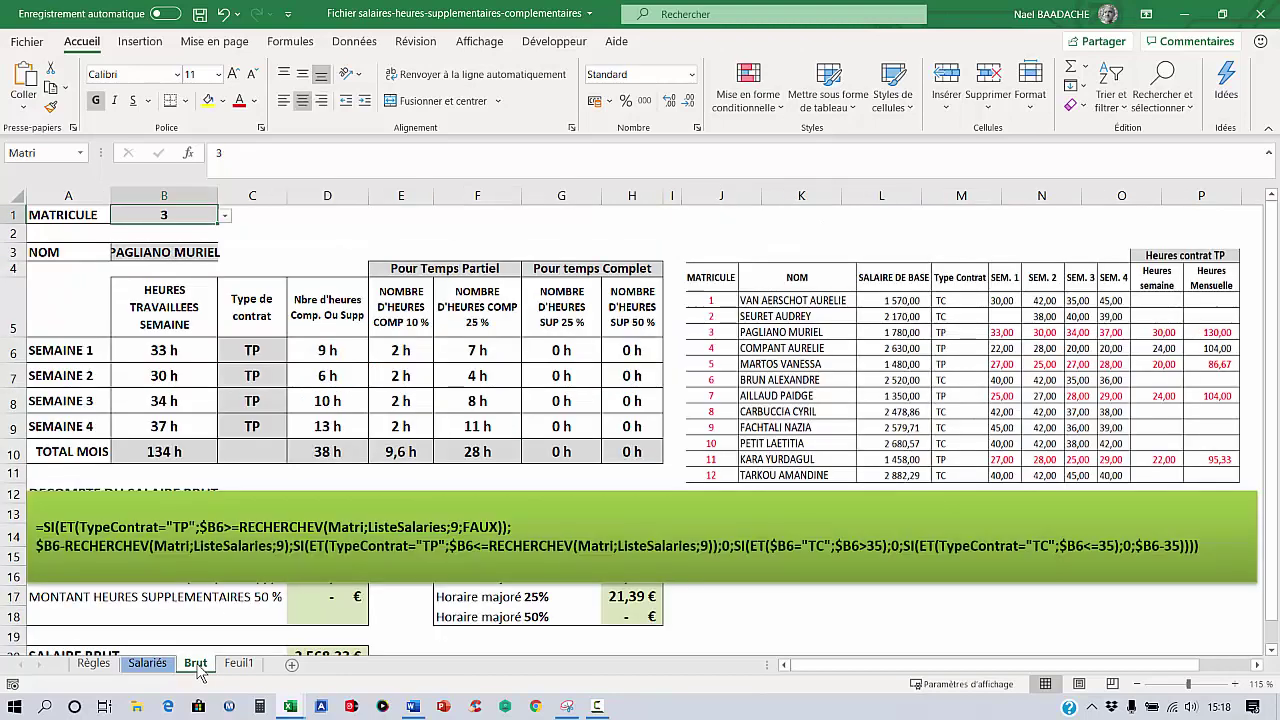
pyautogui.click(165, 350)
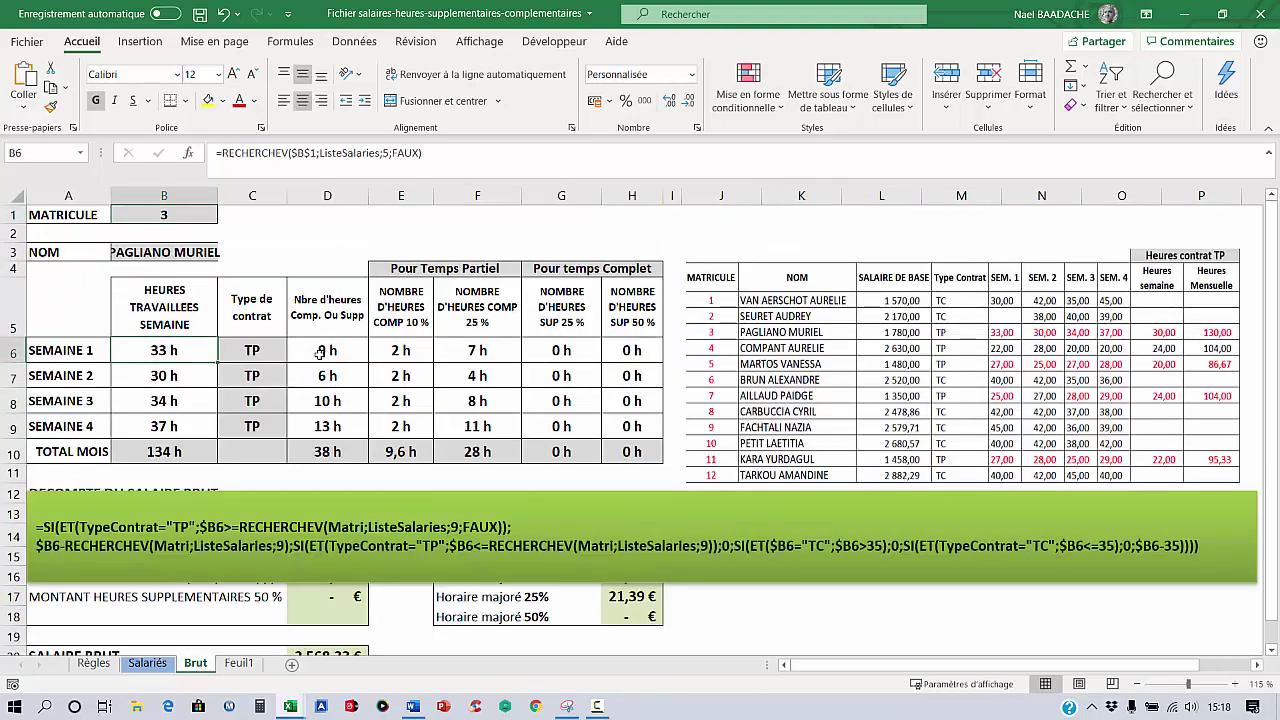
pyautogui.click(337, 352)
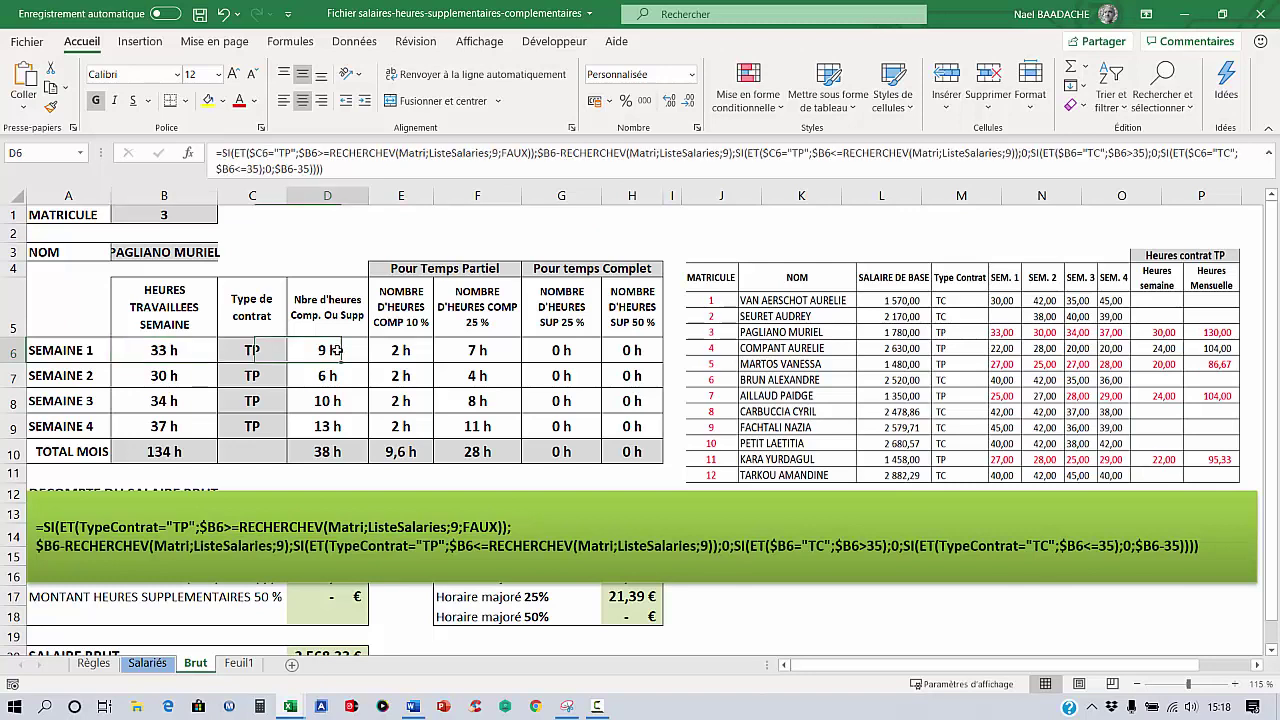
pyautogui.click(406, 352)
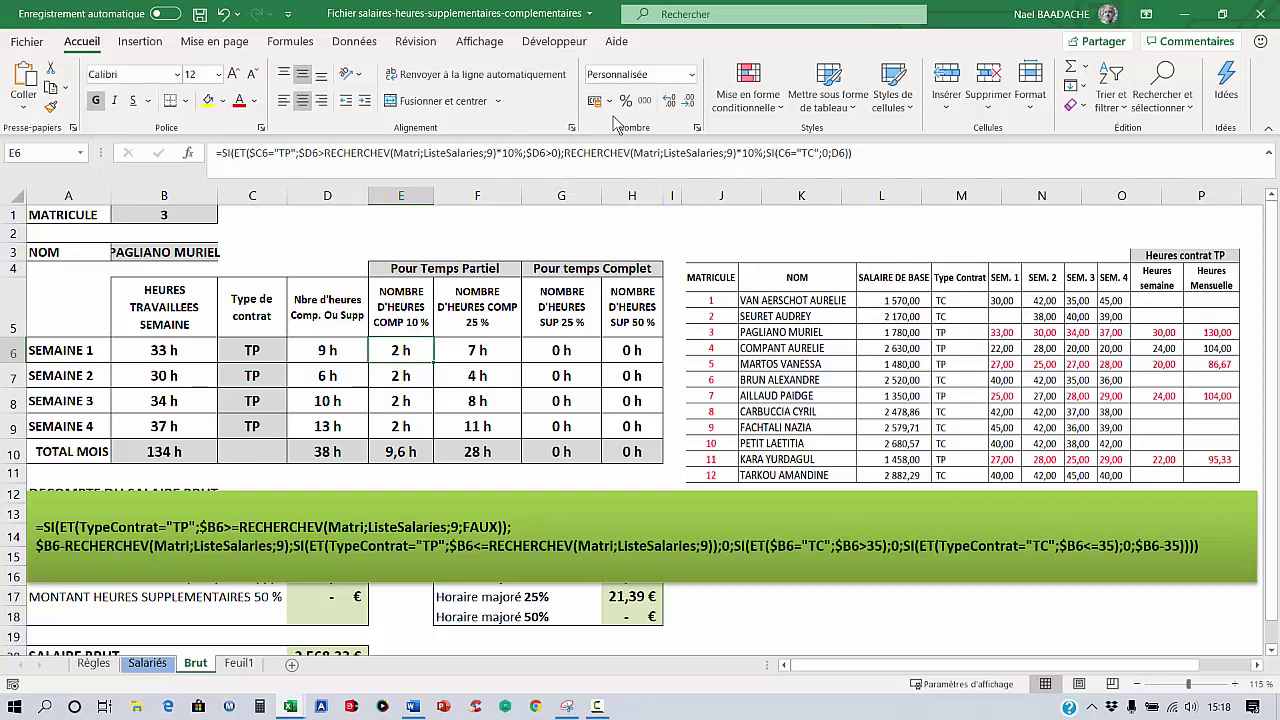
pyautogui.click(669, 106)
pyautogui.click(669, 106)
# Review the 10% hours heading and the D6 and F6 formulas for week 1
pyautogui.click(410, 315)
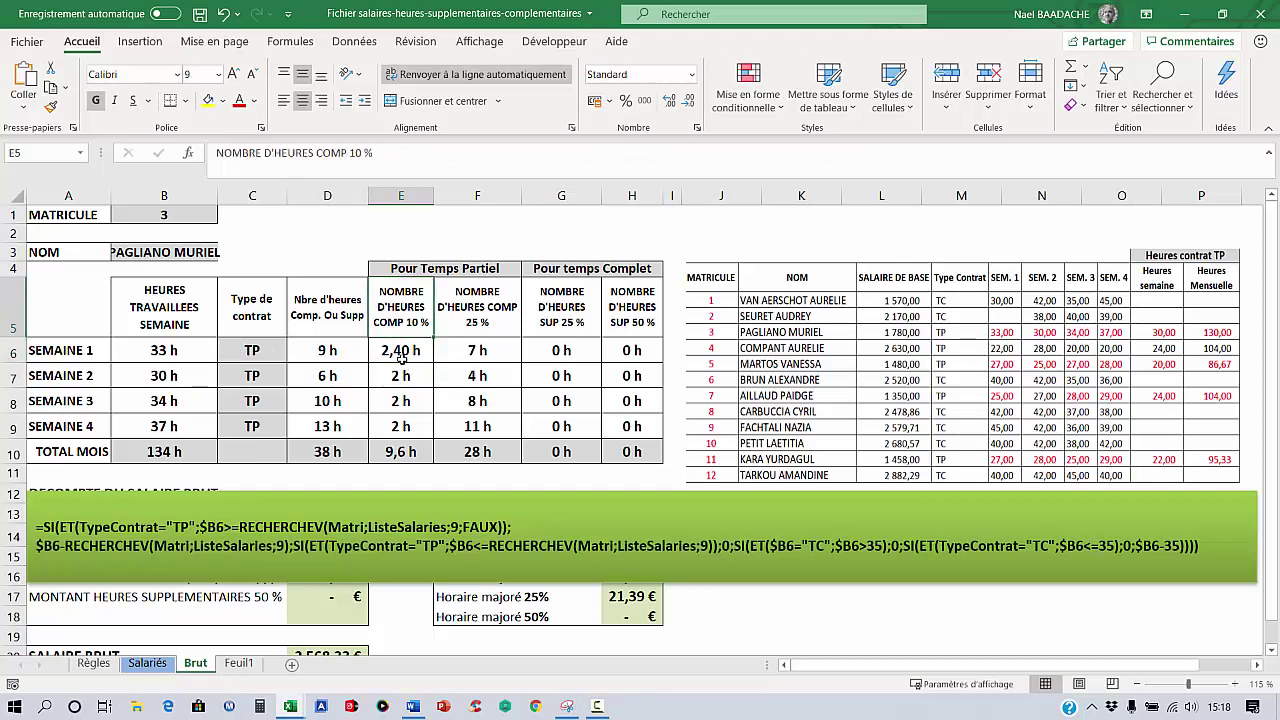
pyautogui.click(453, 350)
pyautogui.click(325, 355)
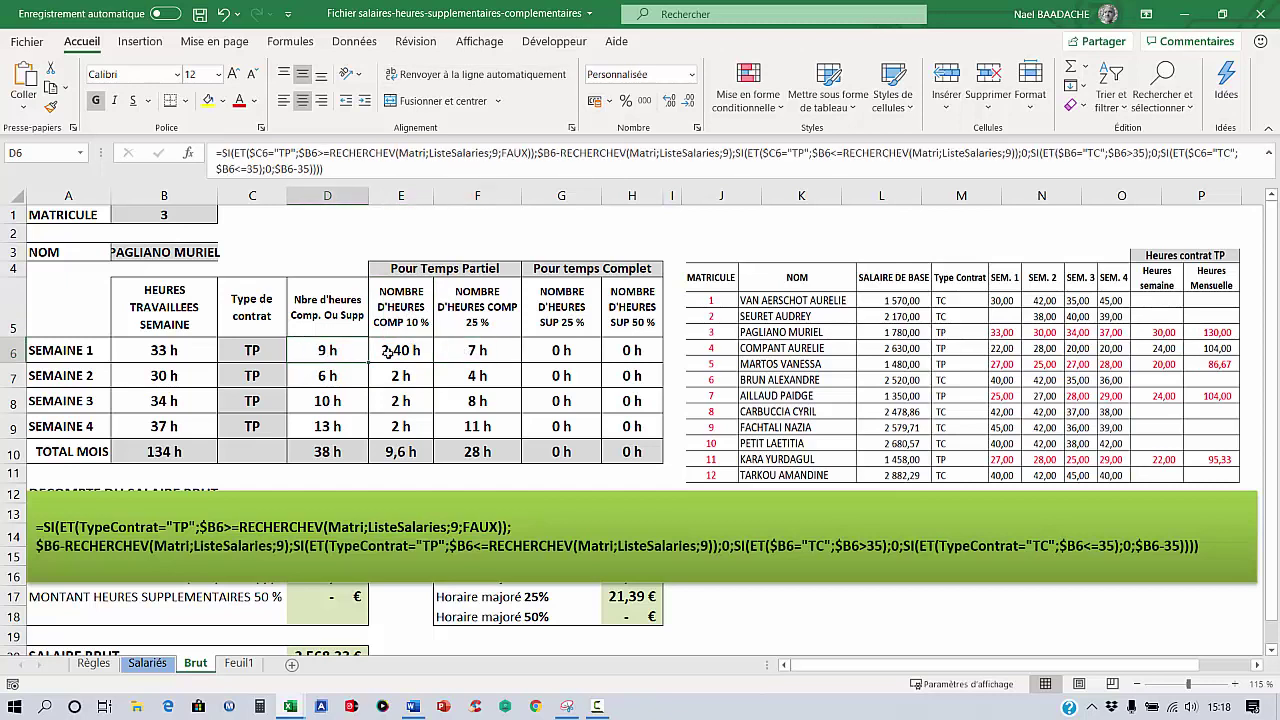
pyautogui.click(483, 352)
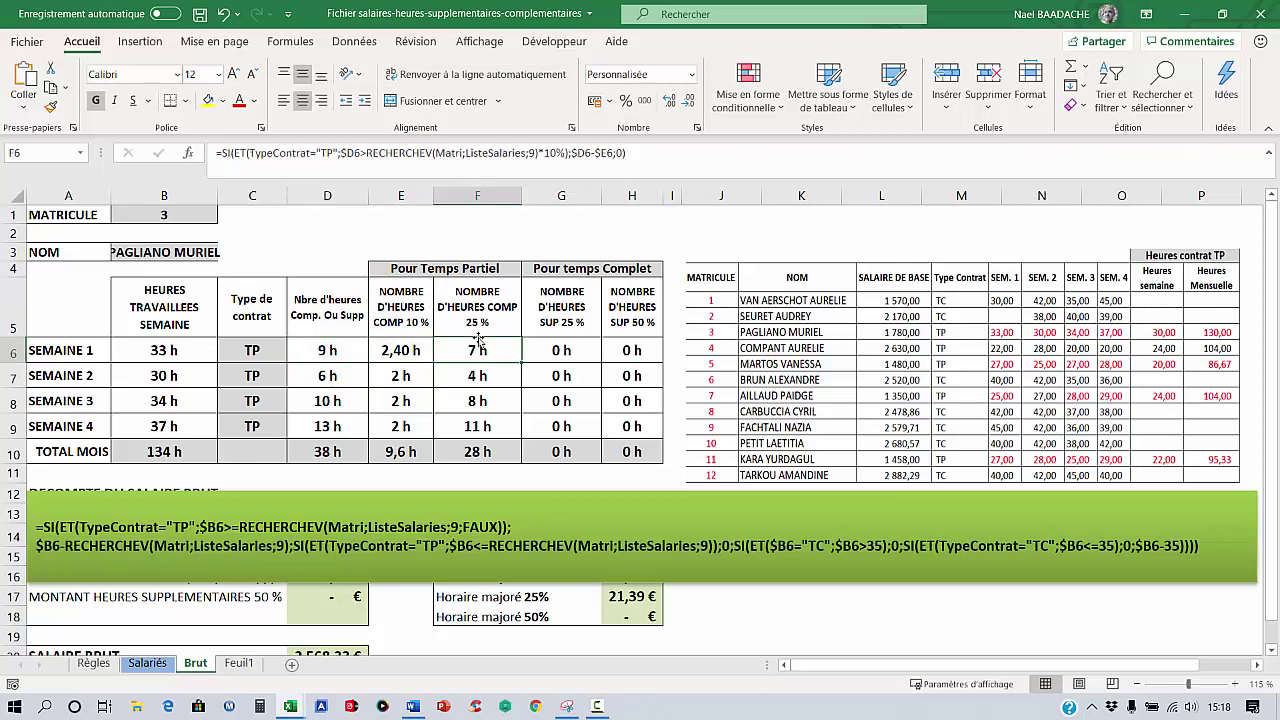